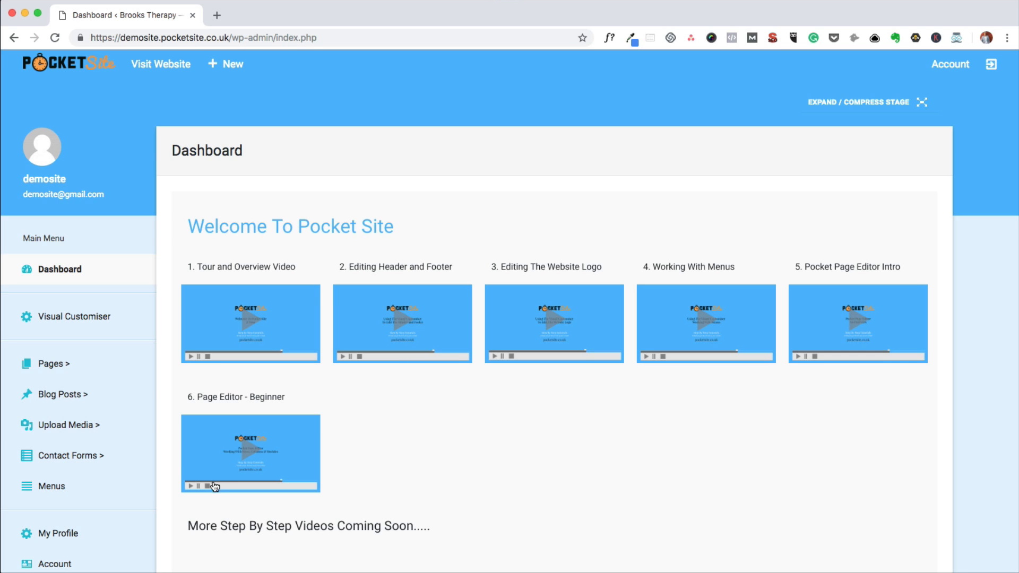
# Step: Create a new page titled "Pricing" and open it in the Pocket Page Editor
pyautogui.click(56, 368)
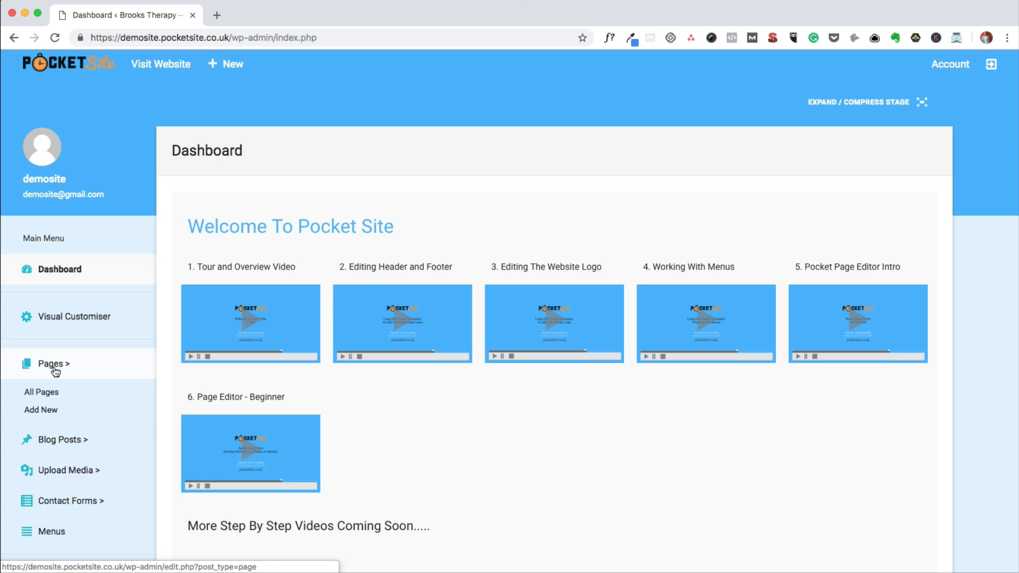
pyautogui.click(47, 412)
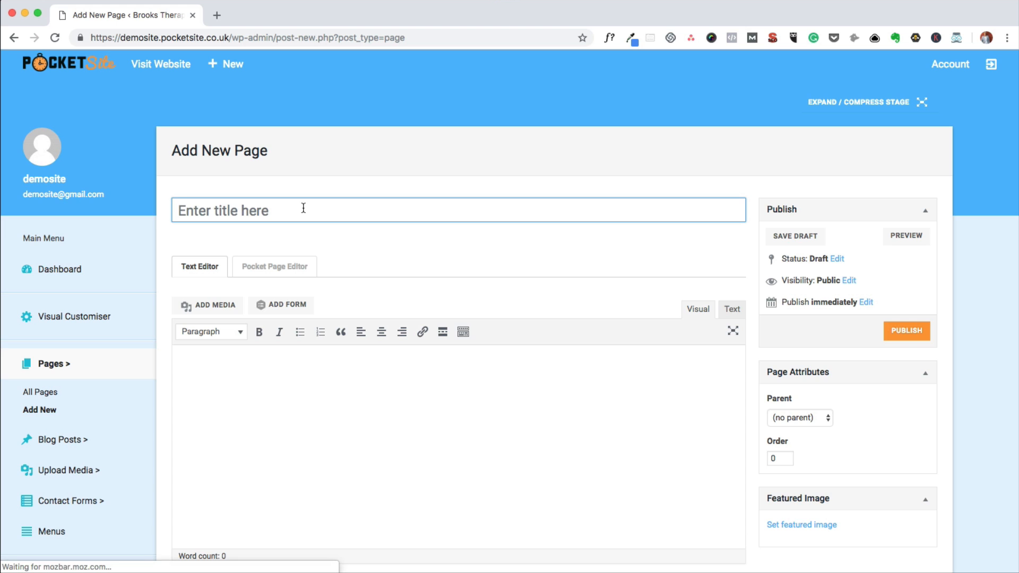
pyautogui.write('Pricin')
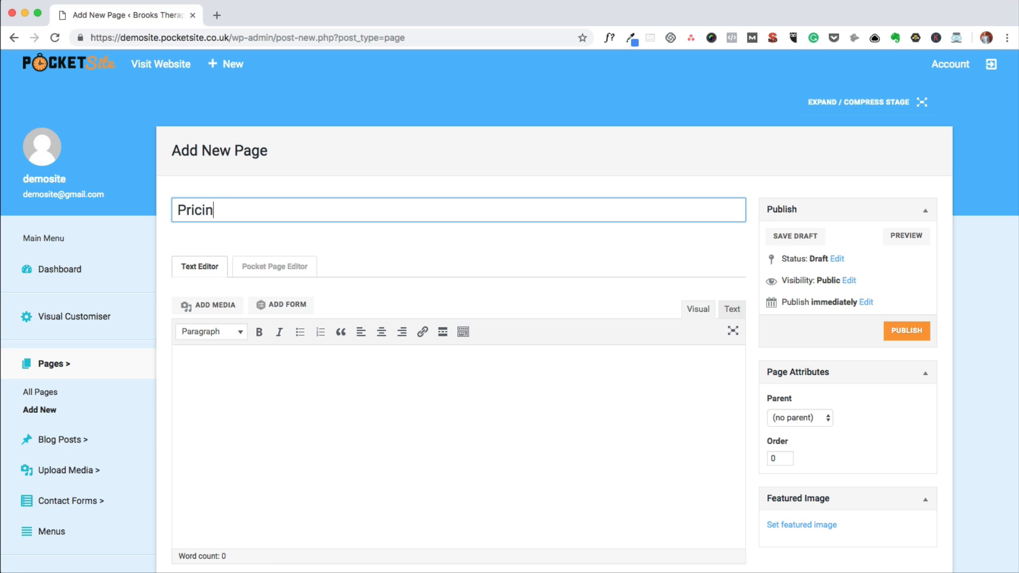
pyautogui.write('g')
pyautogui.click(295, 271)
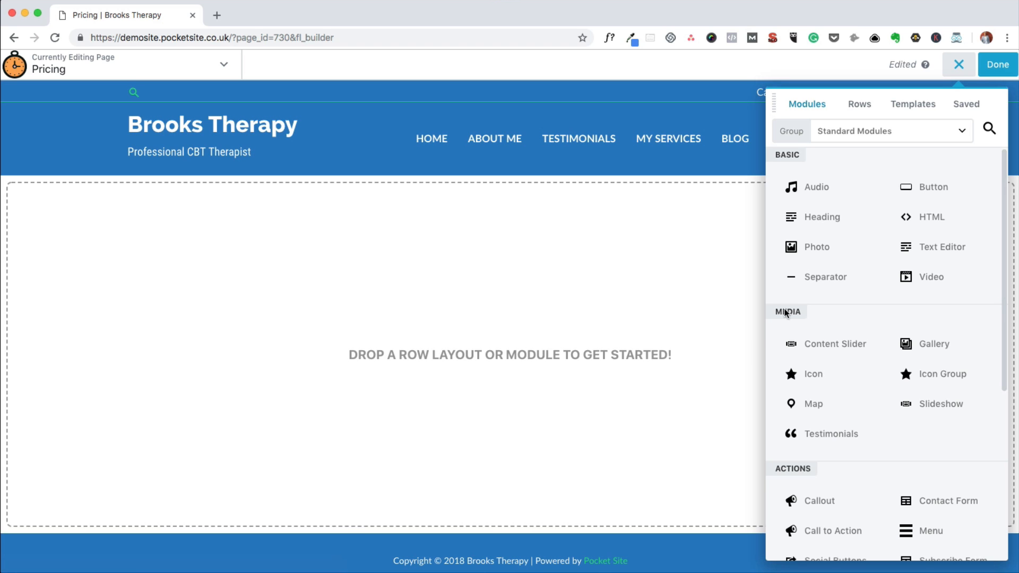
pyautogui.scroll(-1, 736, 319)
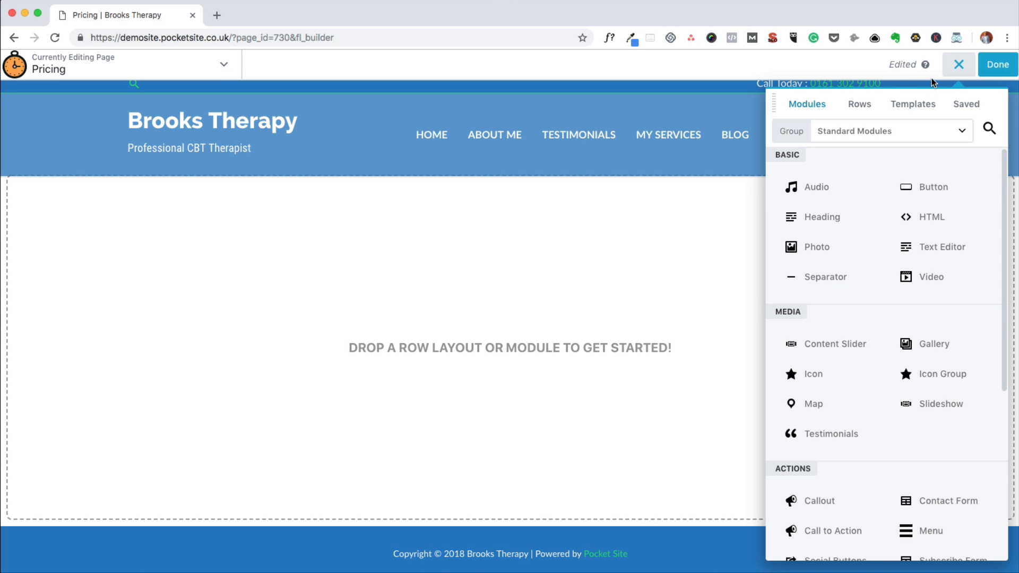
pyautogui.click(959, 64)
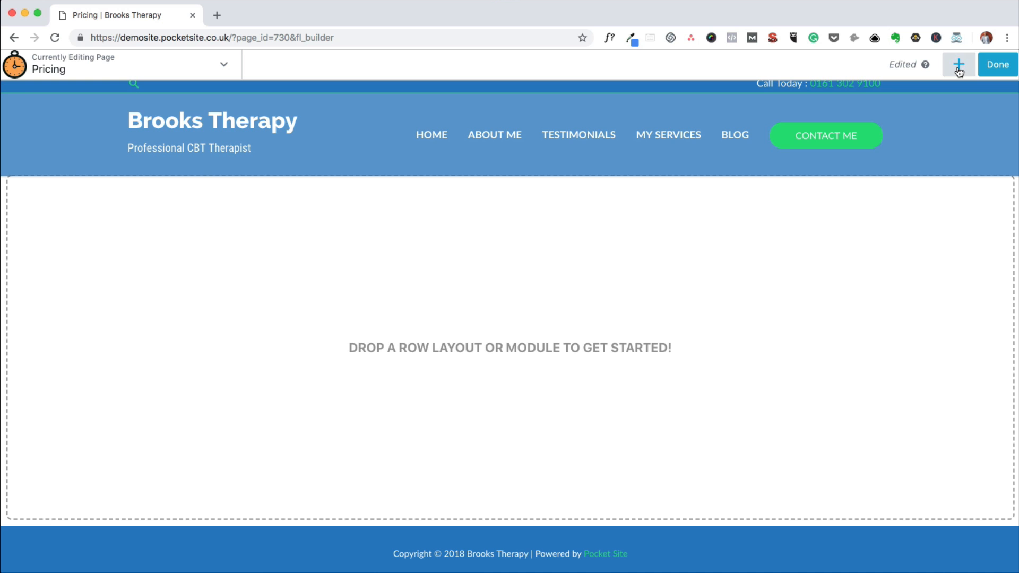
pyautogui.click(958, 66)
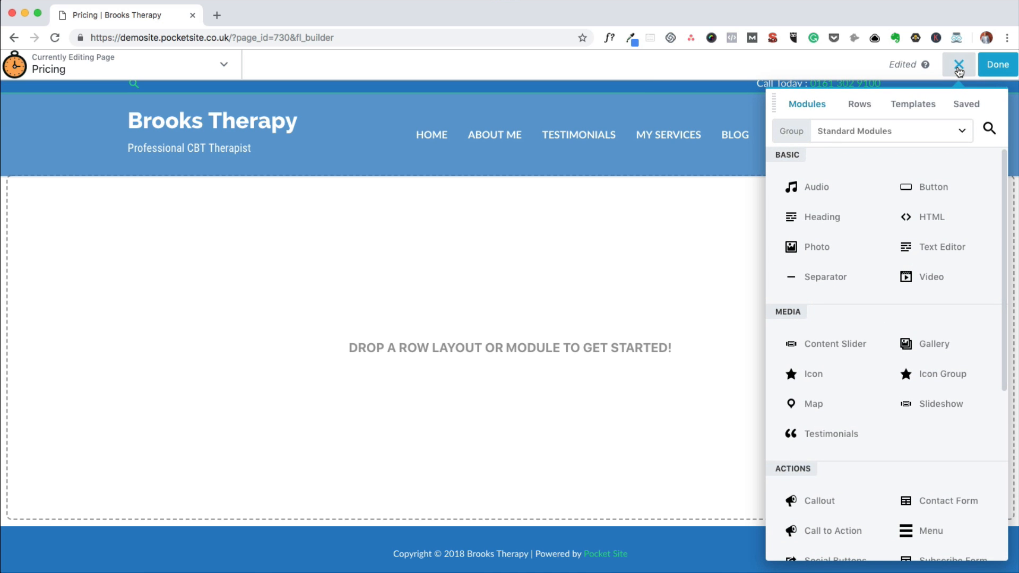
pyautogui.click(959, 66)
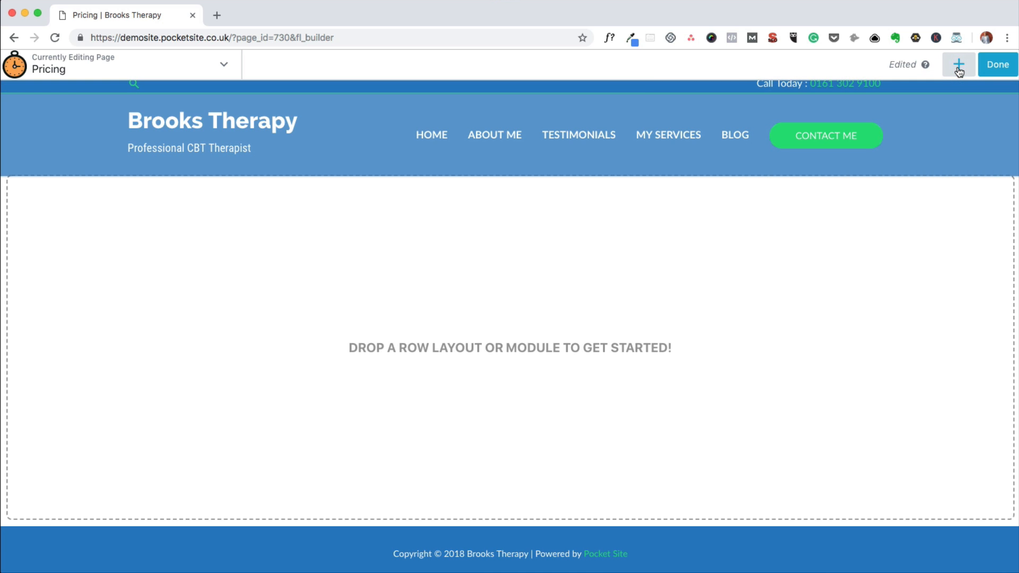
pyautogui.click(959, 65)
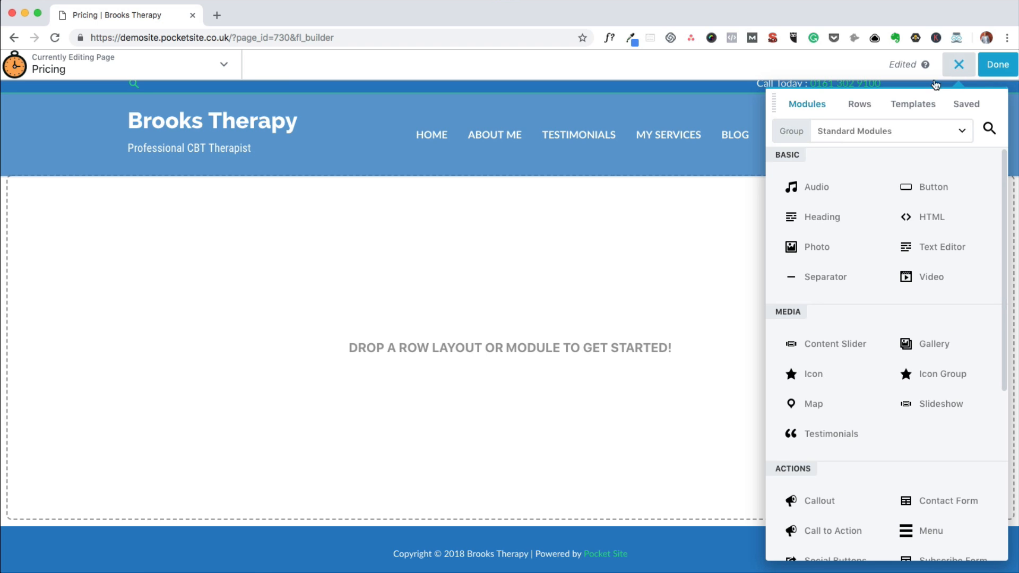
# Step: Browse the page templates in the Landing Pages and Content Pages groups
pyautogui.click(904, 107)
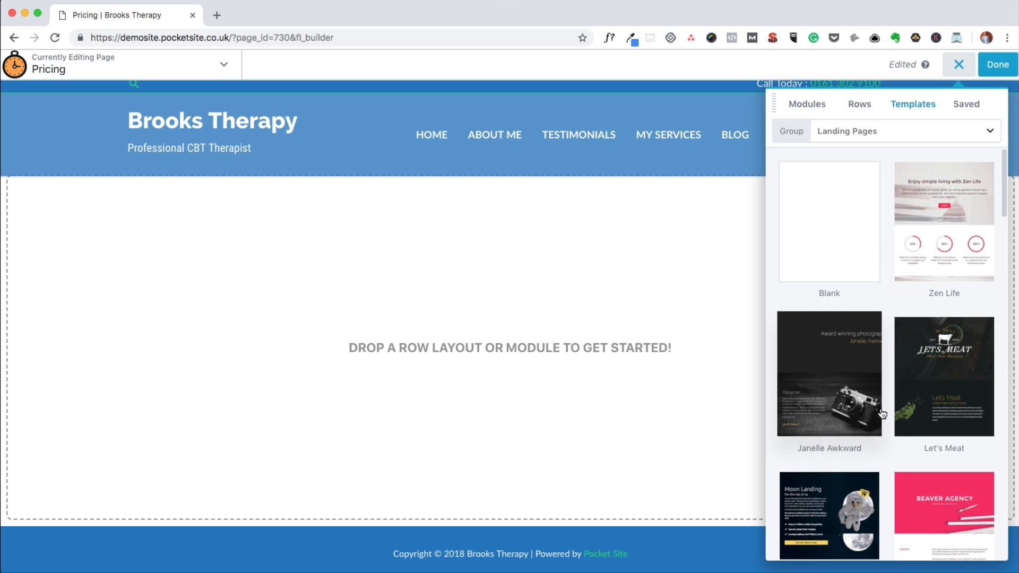
pyautogui.scroll(-5, 881, 414)
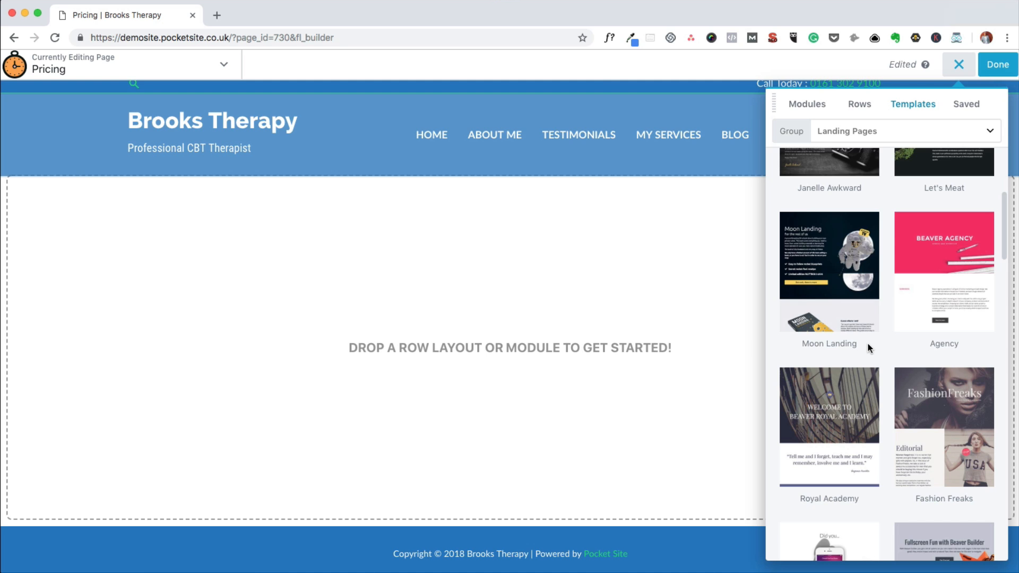
pyautogui.click(990, 135)
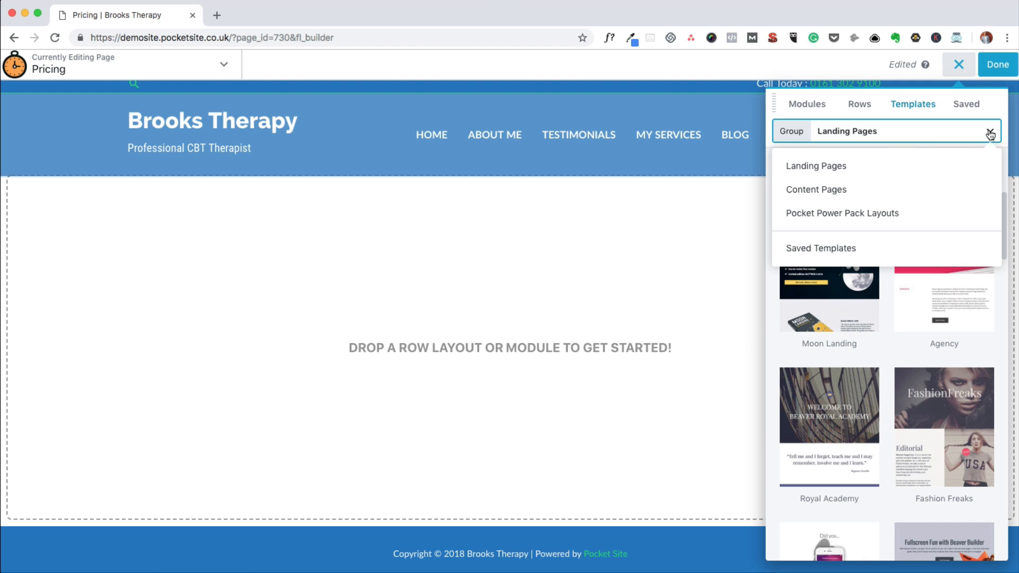
pyautogui.click(868, 192)
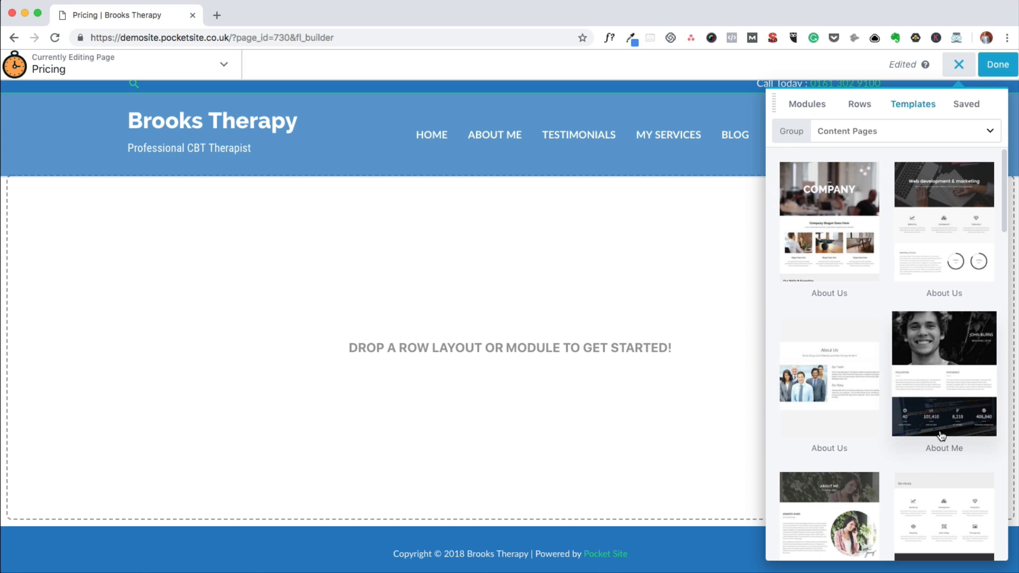
pyautogui.scroll(-1, 947, 435)
pyautogui.scroll(-3, 948, 436)
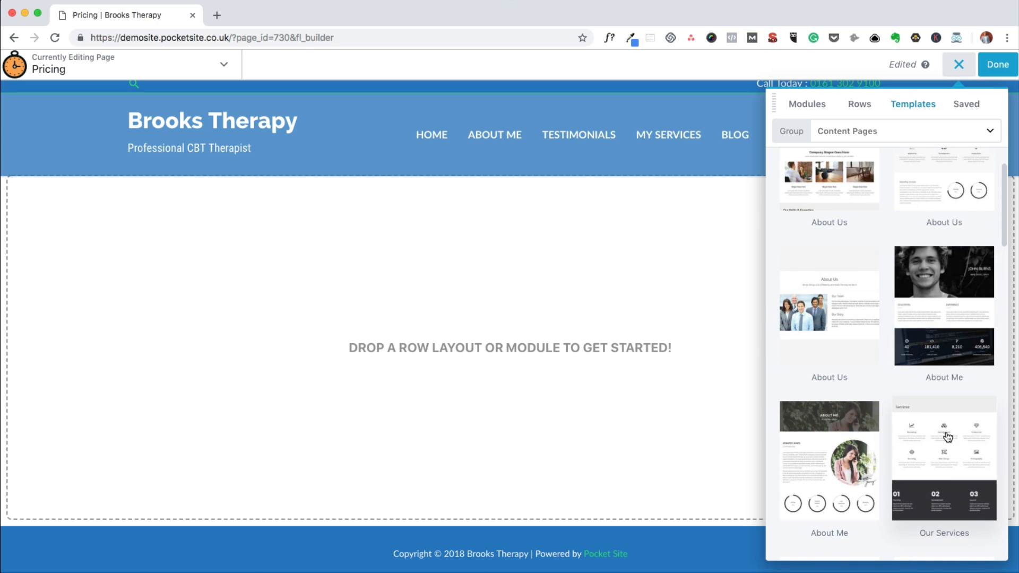
pyautogui.scroll(-9, 948, 437)
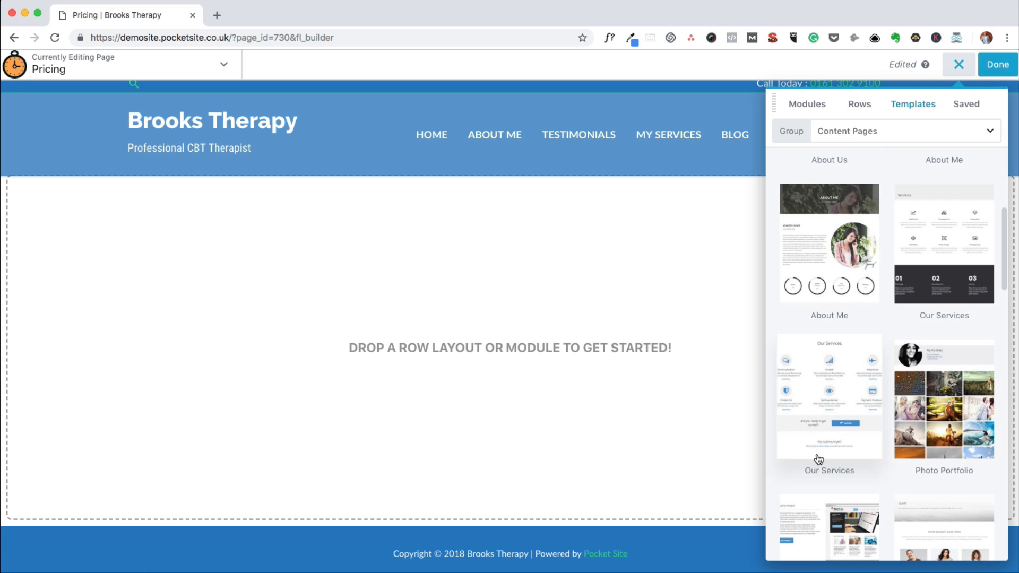
pyautogui.scroll(-3, 911, 382)
pyautogui.scroll(-10, 912, 382)
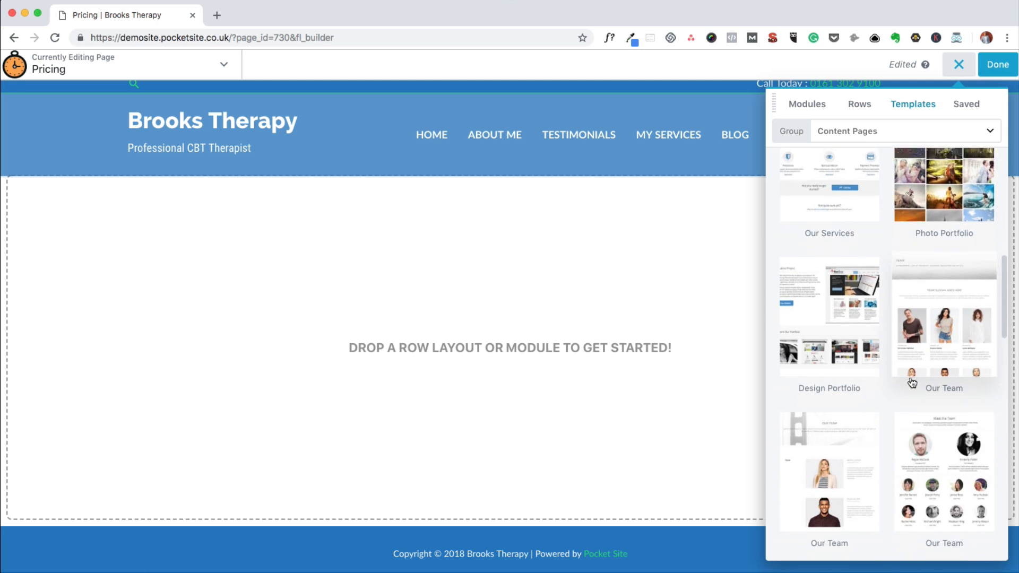
pyautogui.scroll(-4, 911, 382)
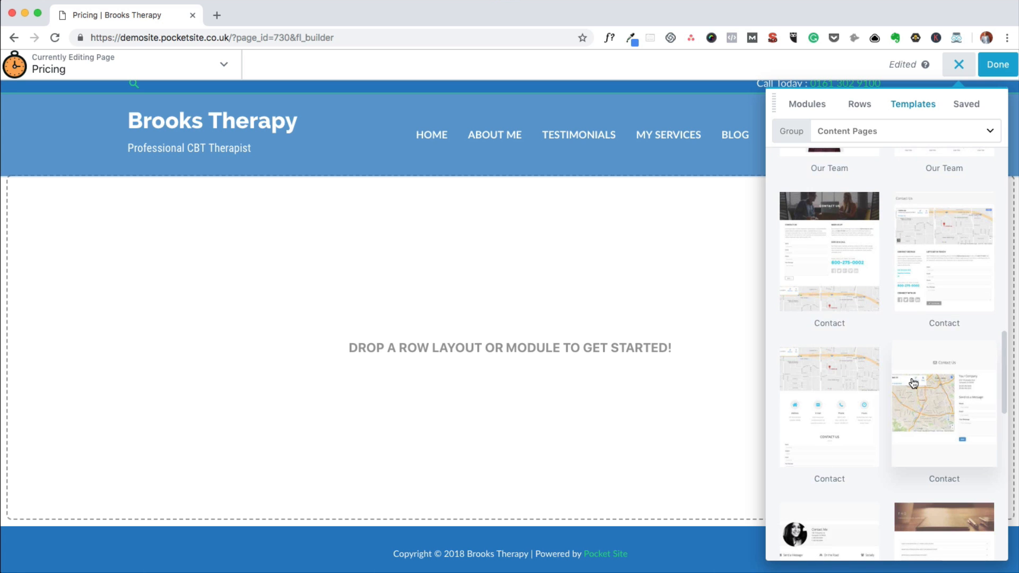
pyautogui.scroll(-6, 906, 412)
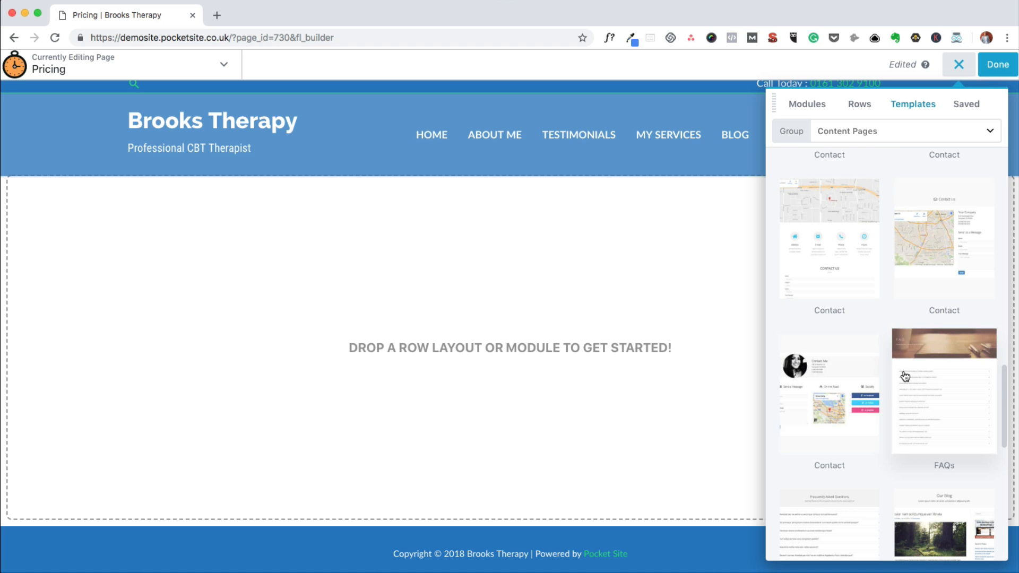
pyautogui.scroll(4, 905, 376)
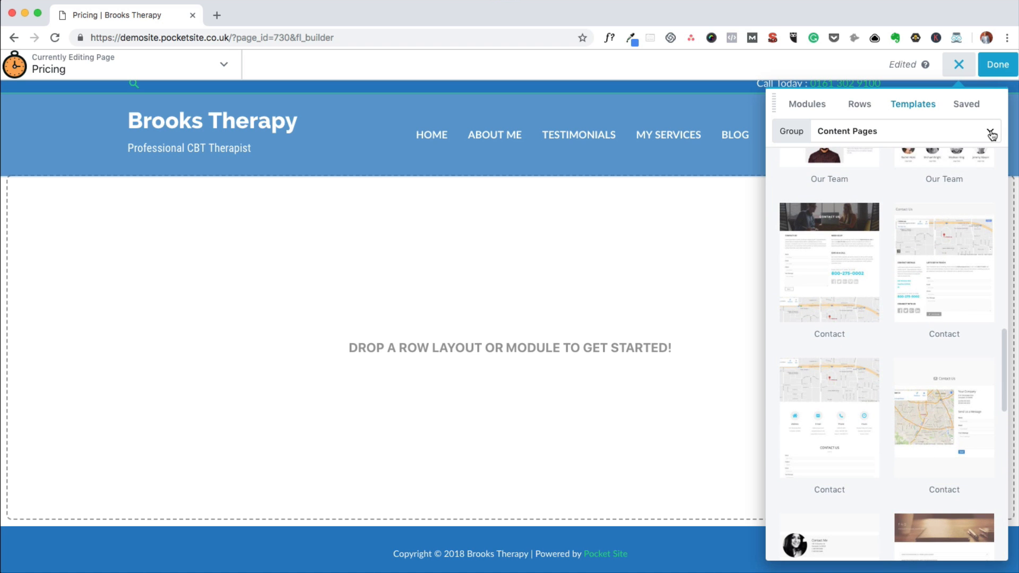
# Step: Look through the page templates in the Pocket Power Pack Layouts group
pyautogui.click(991, 135)
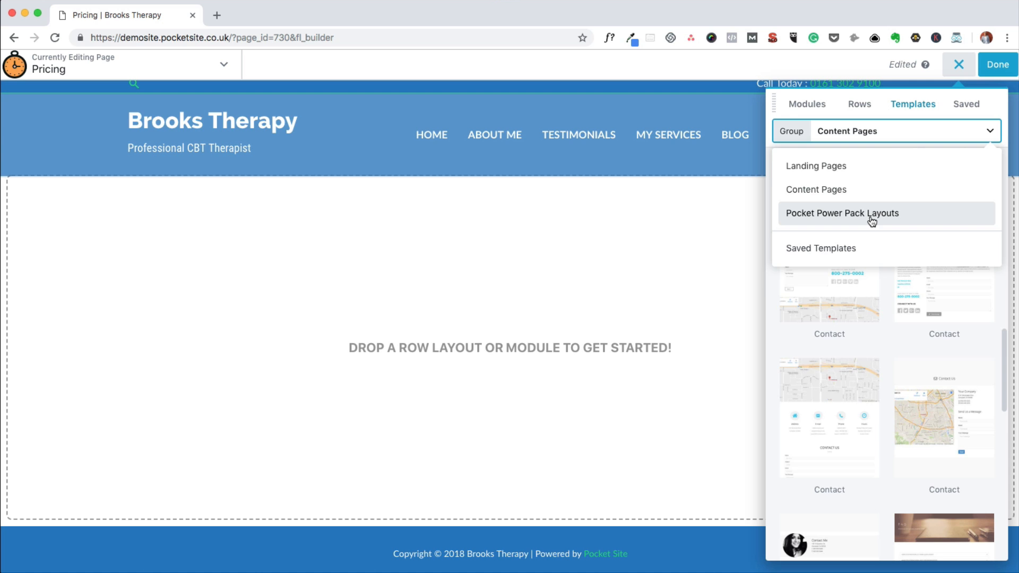
pyautogui.click(872, 215)
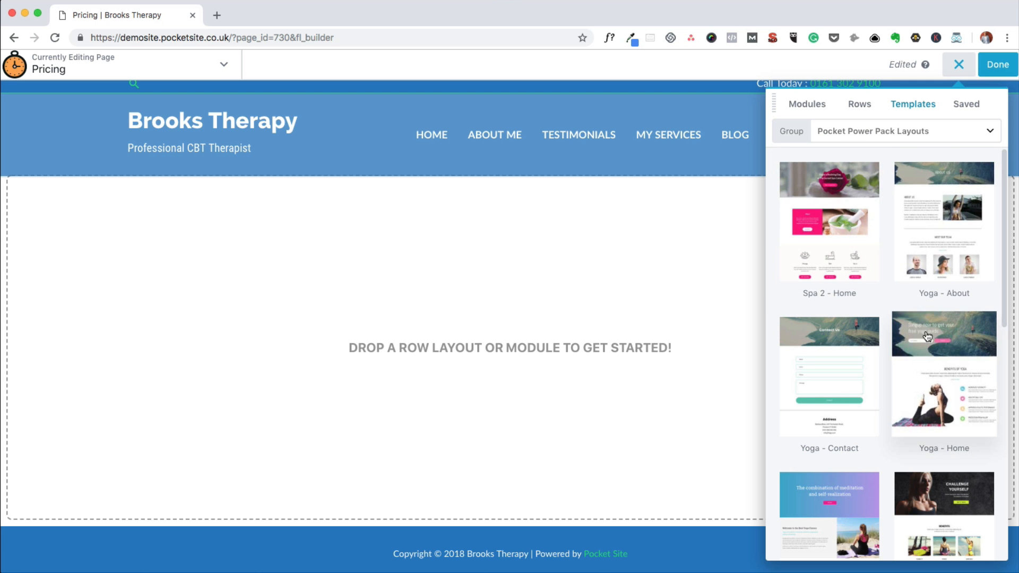
pyautogui.scroll(-8, 927, 336)
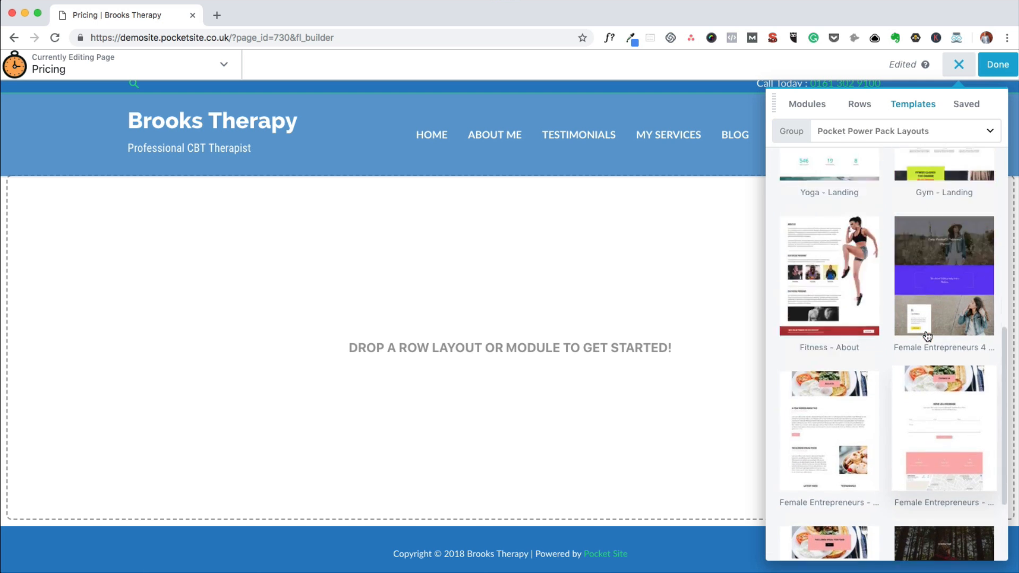
pyautogui.scroll(8, 927, 336)
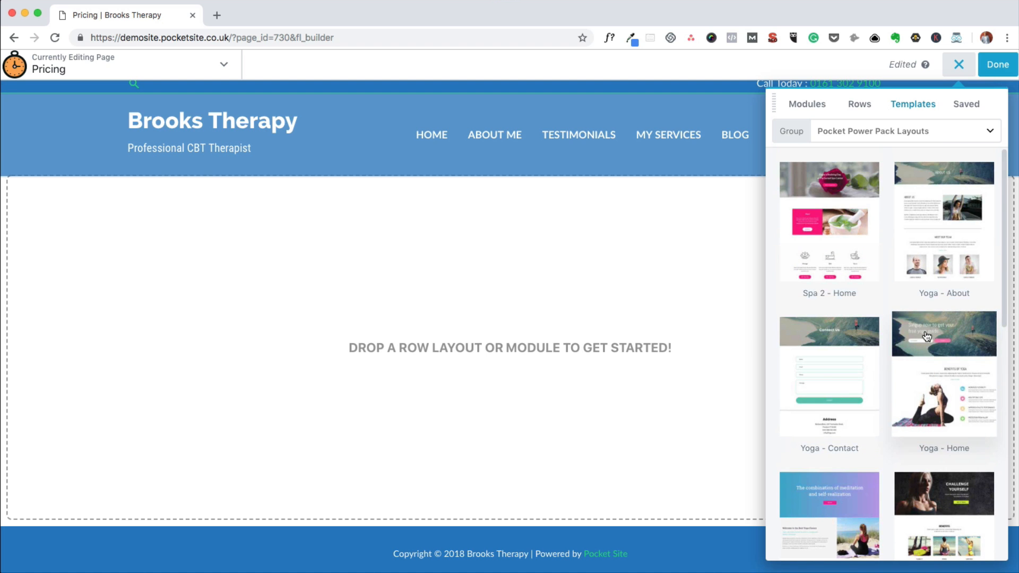
# Step: Apply the "About Us" template with the "Company" header image from the Content Pages group to the page
pyautogui.click(859, 135)
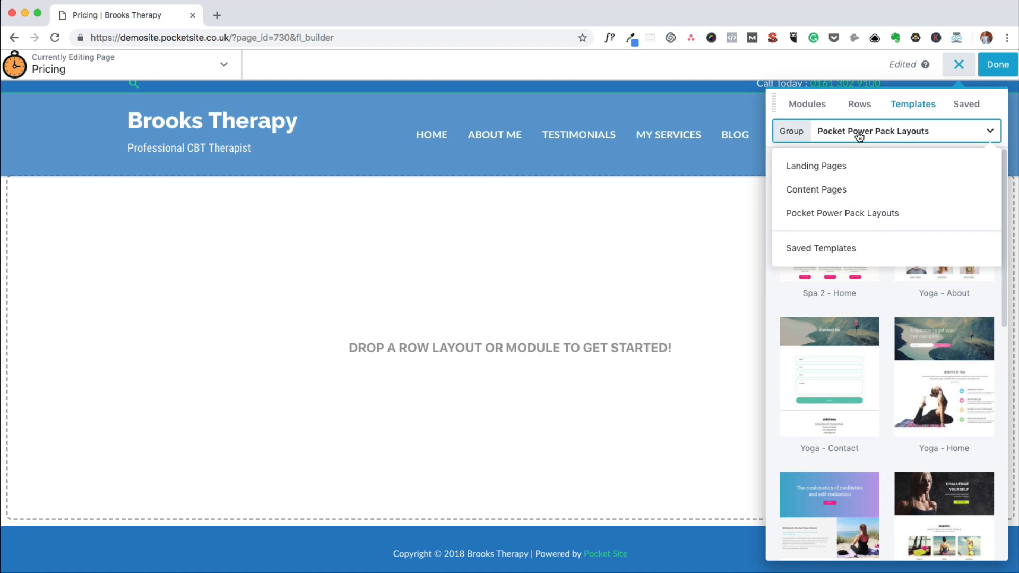
pyautogui.click(834, 191)
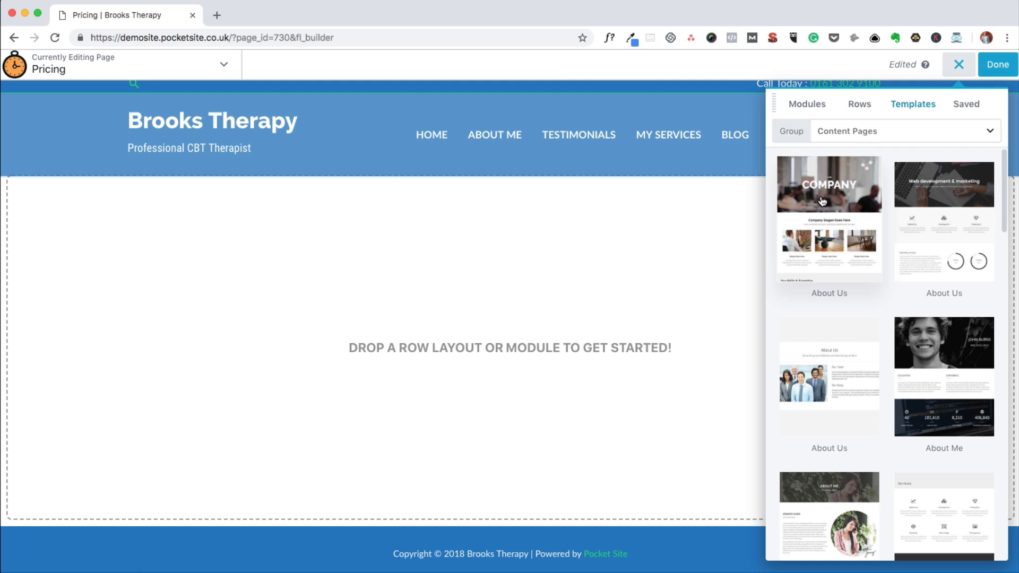
pyautogui.click(822, 201)
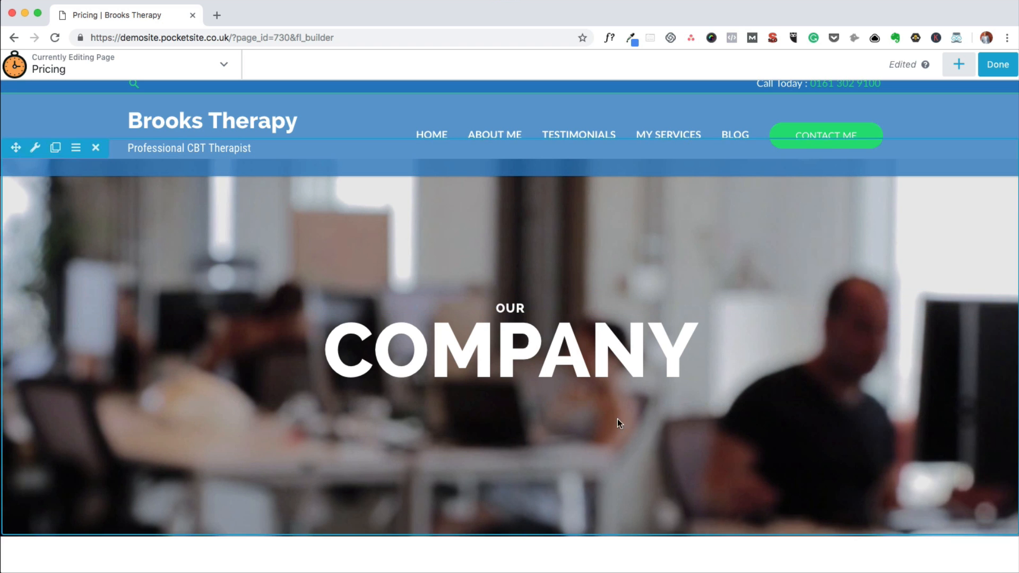
# Step: Review the applied template's layout and delete its "Our Skills & Expertise" row
pyautogui.scroll(-10, 557, 405)
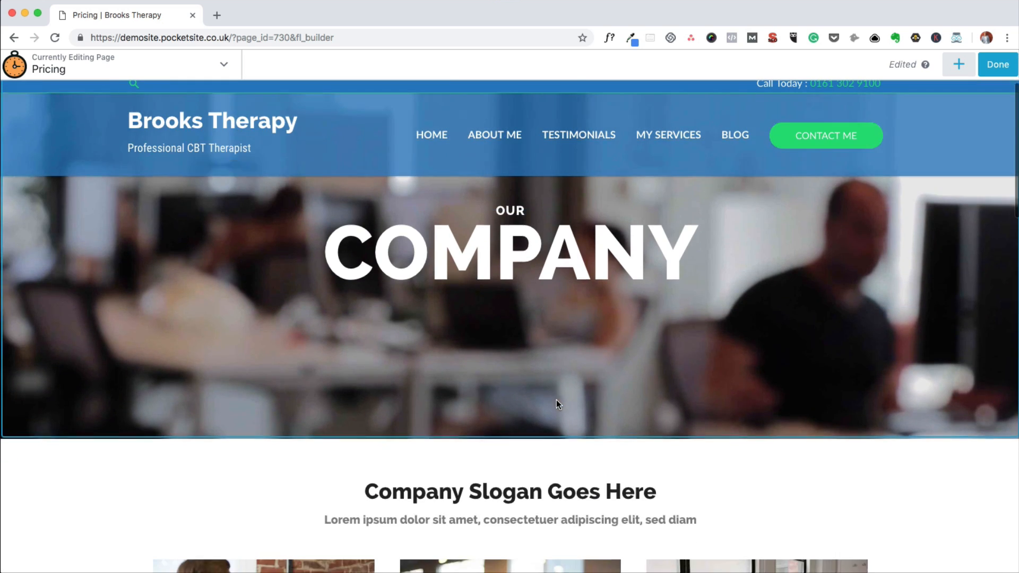
pyautogui.scroll(-5, 556, 404)
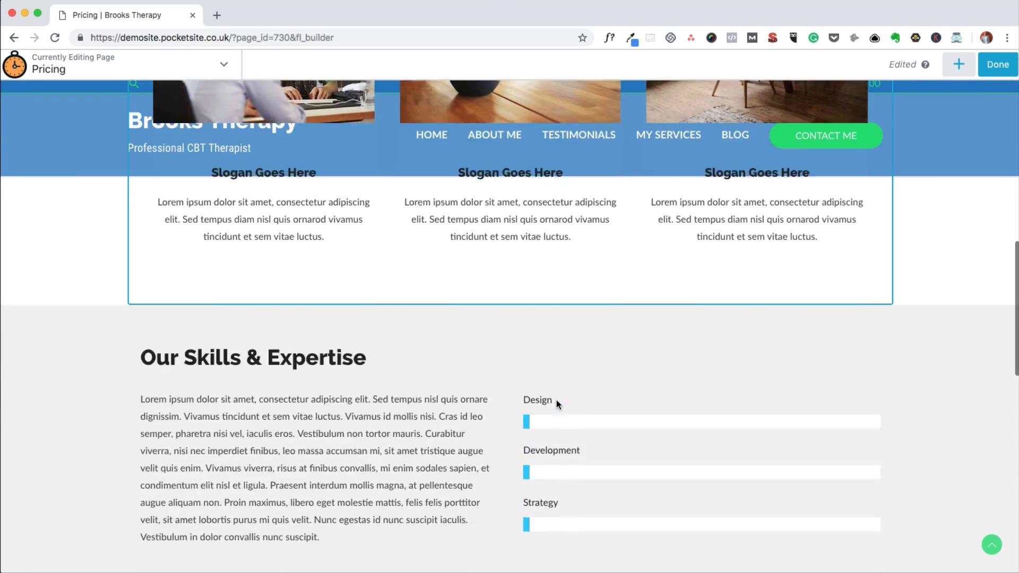
pyautogui.scroll(7, 556, 405)
pyautogui.scroll(8, 556, 402)
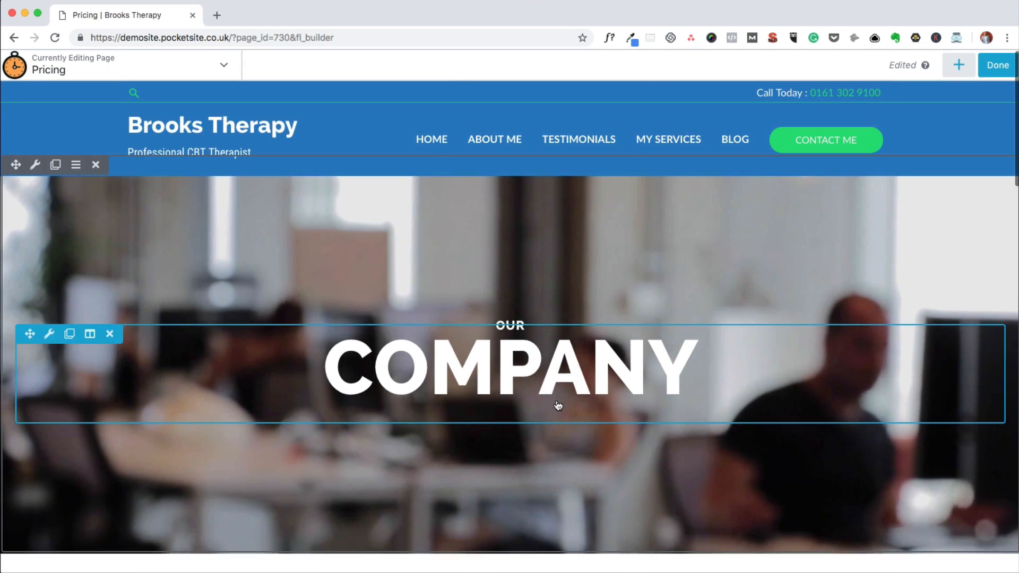
pyautogui.scroll(-5, 555, 403)
pyautogui.scroll(-8, 553, 405)
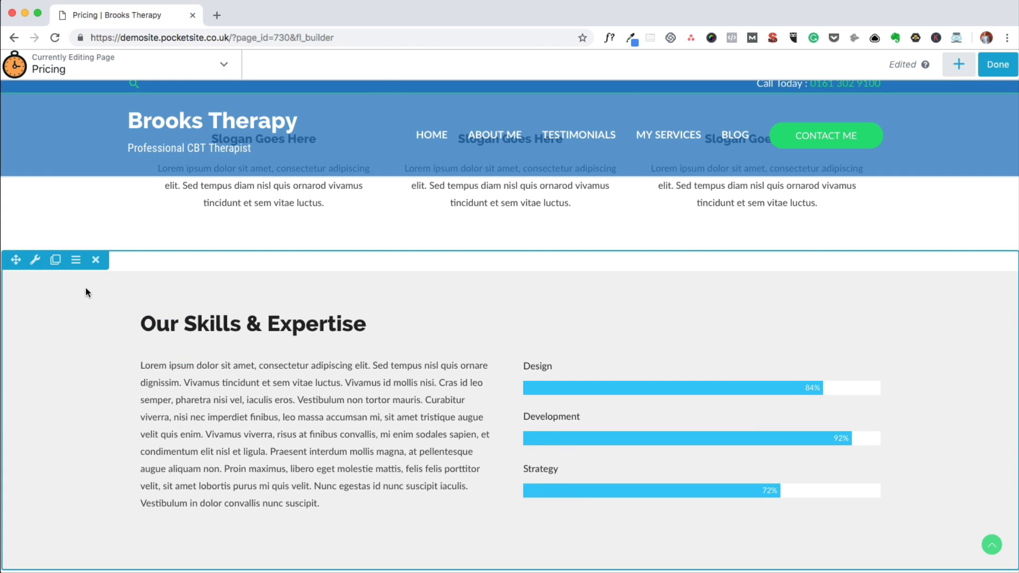
pyautogui.click(95, 262)
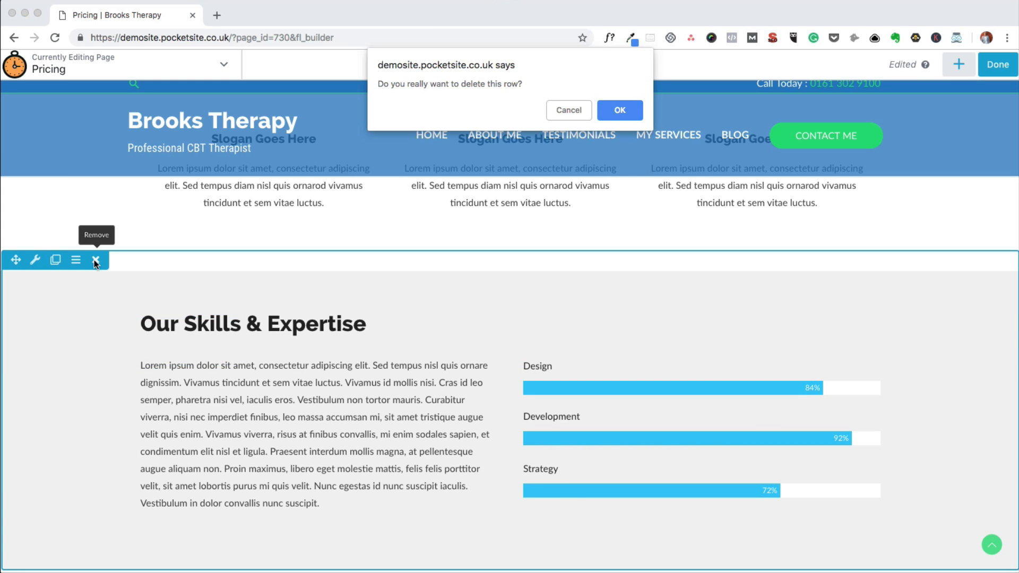
pyautogui.click(633, 112)
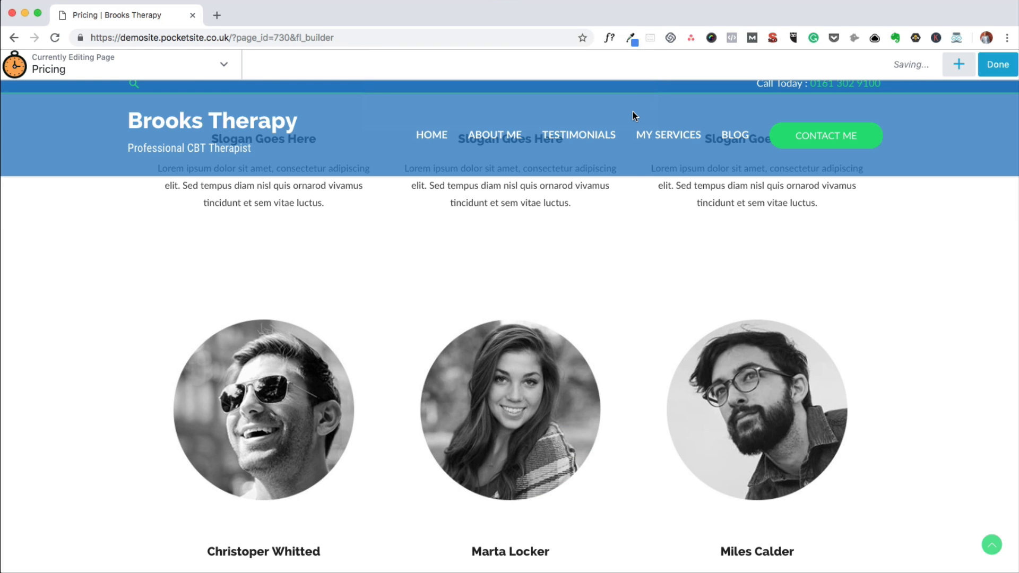
# Step: Delete the row with the three circular team member portraits
pyautogui.moveTo(282, 319)
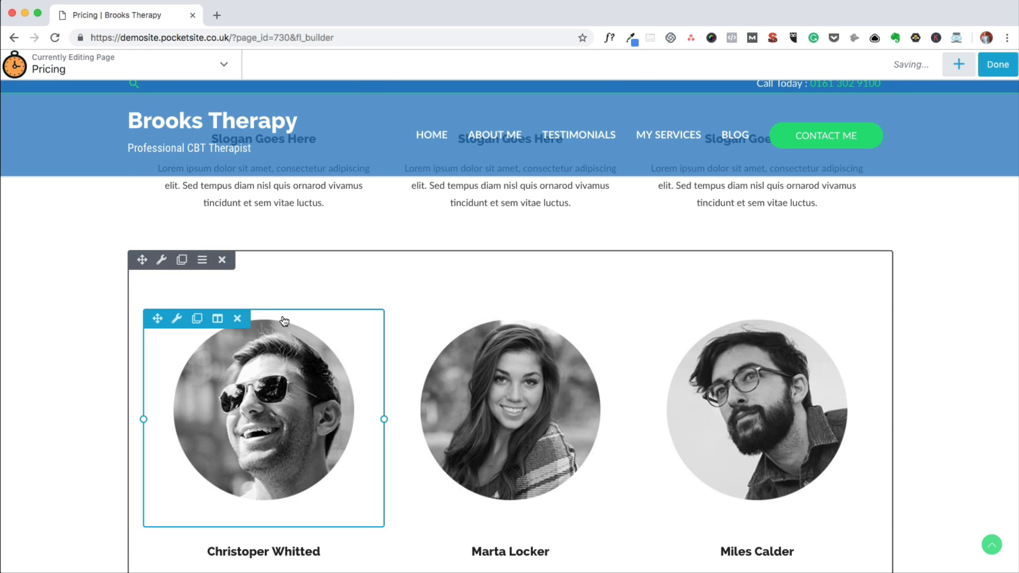
pyautogui.click(223, 262)
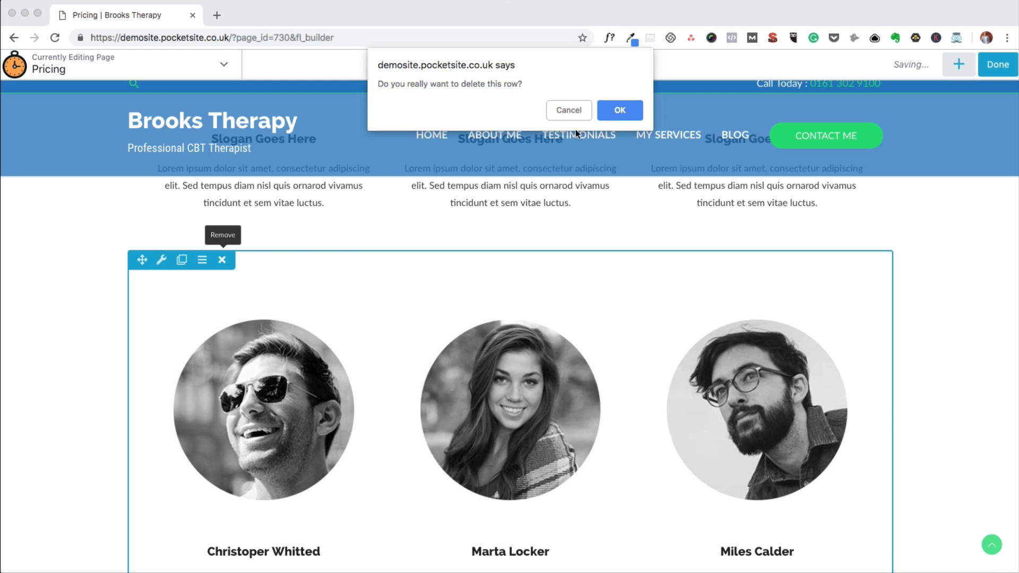
pyautogui.click(613, 112)
pyautogui.moveTo(170, 329)
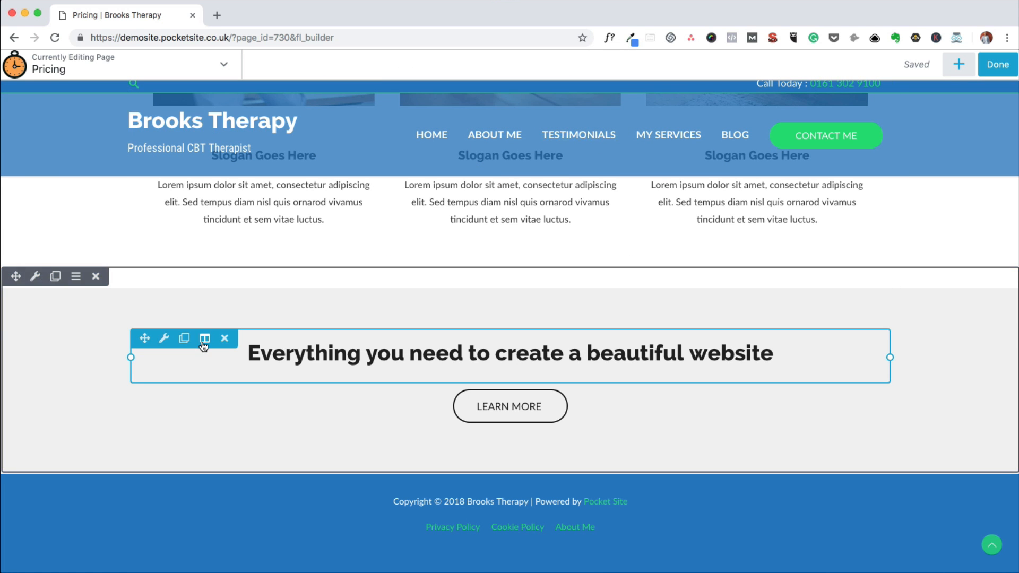
# Step: Delete the "Everything you need to create a beautiful website" row with its Learn More button
pyautogui.click(91, 277)
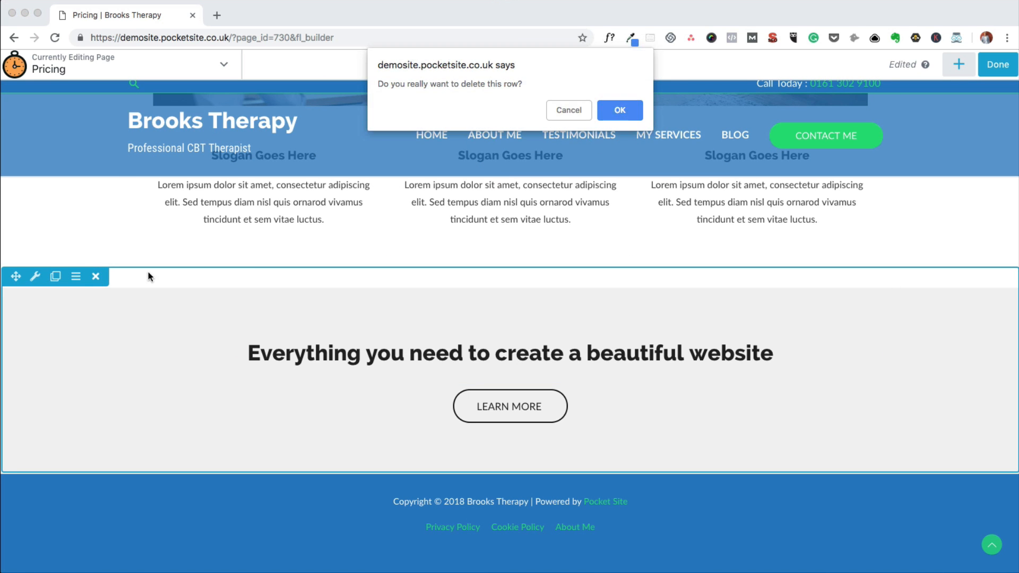
pyautogui.click(611, 113)
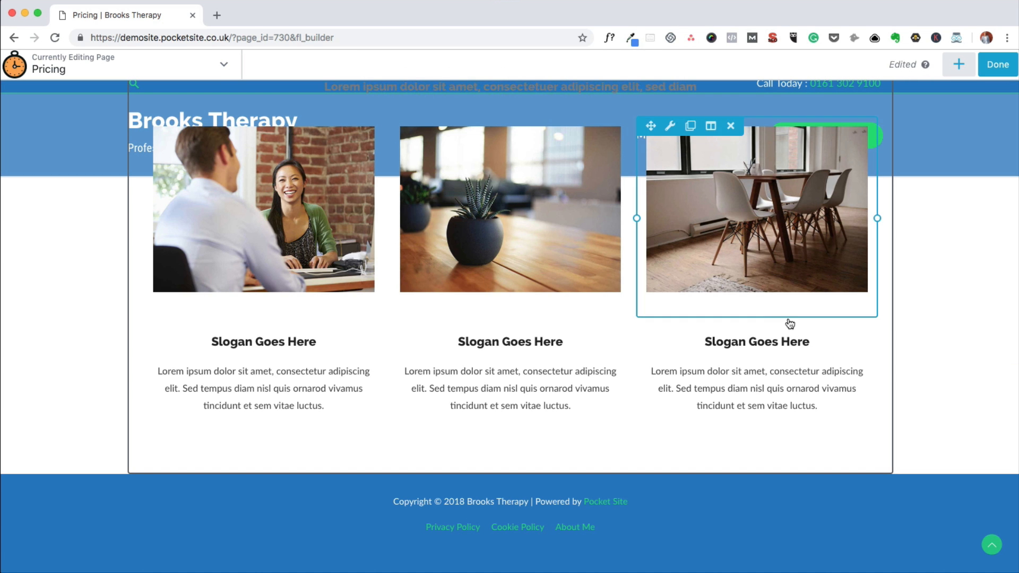
# Step: Set the header image row's top and bottom padding to 50 px each and save the row settings
pyautogui.scroll(10, 793, 329)
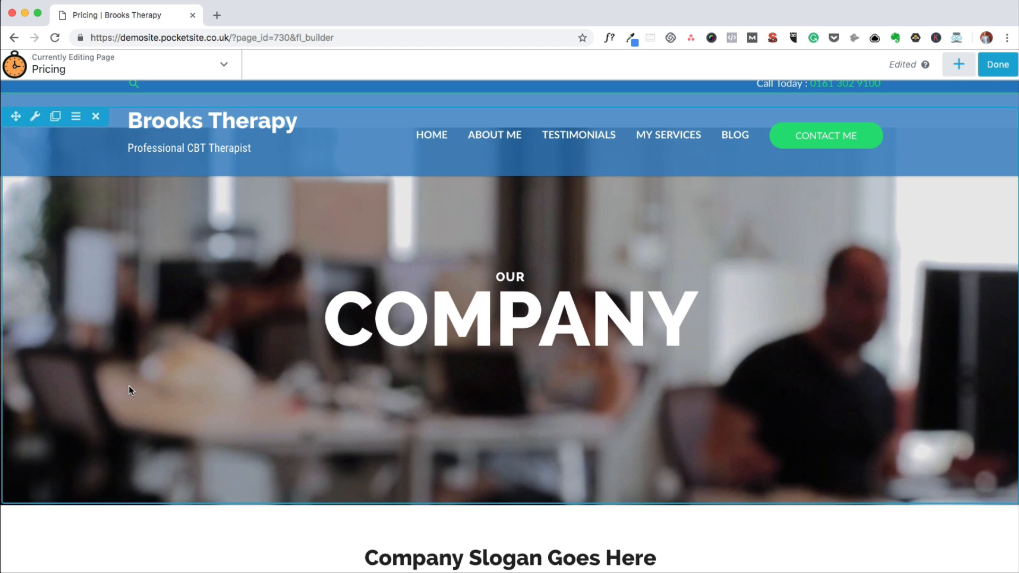
pyautogui.click(36, 120)
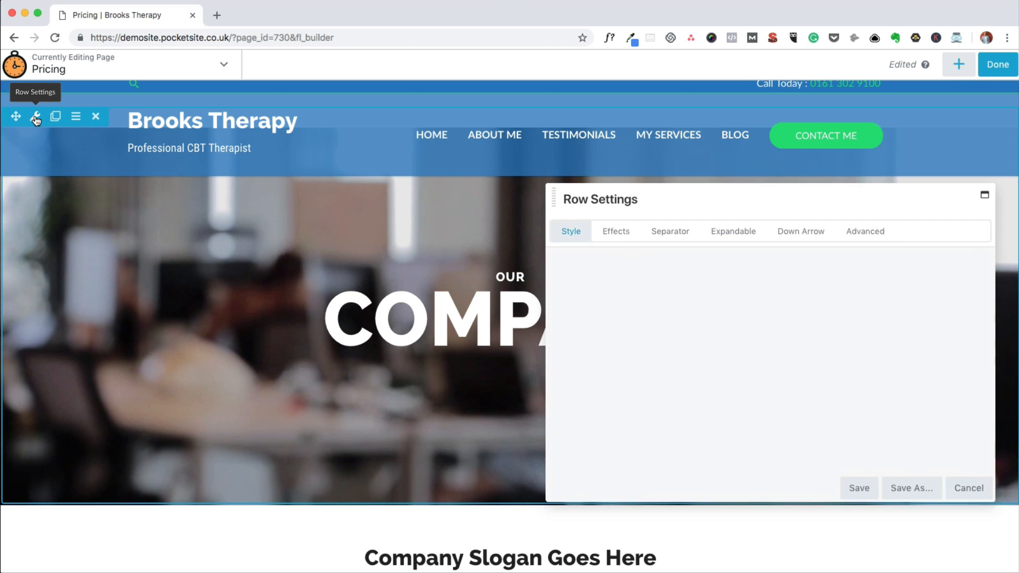
pyautogui.click(867, 234)
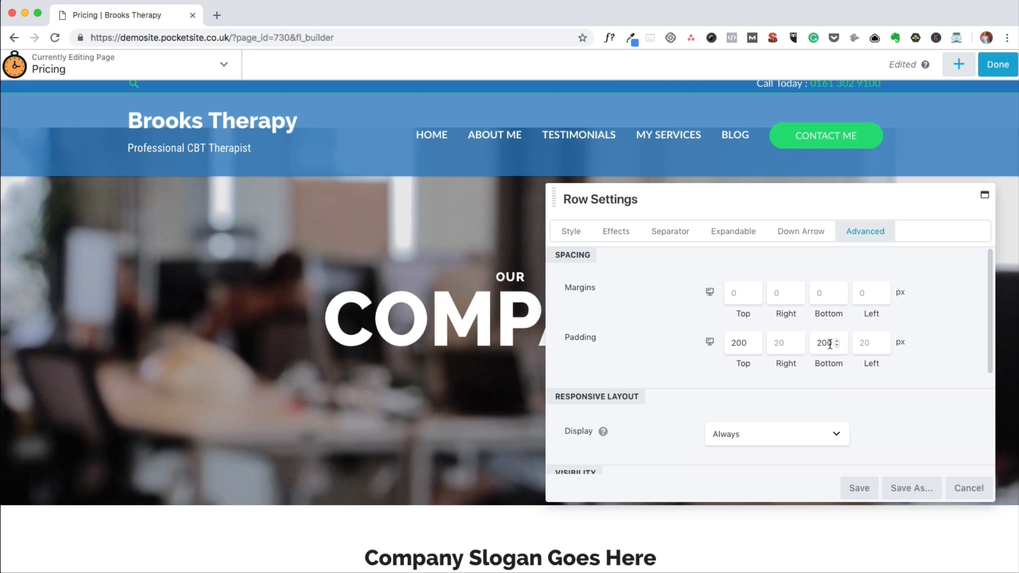
pyautogui.moveTo(745, 341); pyautogui.dragTo(728, 342)
pyautogui.write('50')
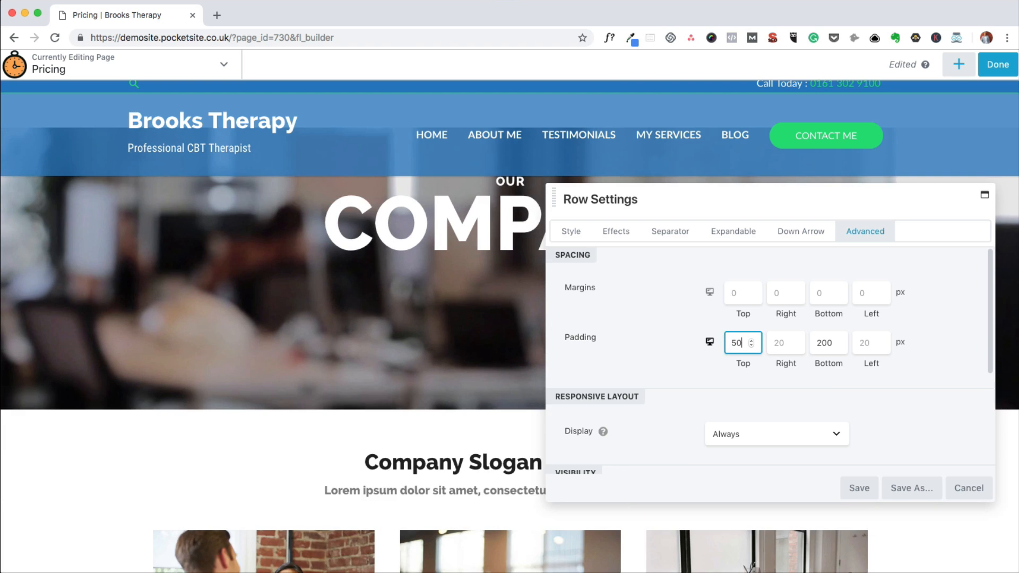
pyautogui.doubleClick(829, 343)
pyautogui.write('19')
pyautogui.press('BackSpace')
pyautogui.press('BackSpace')
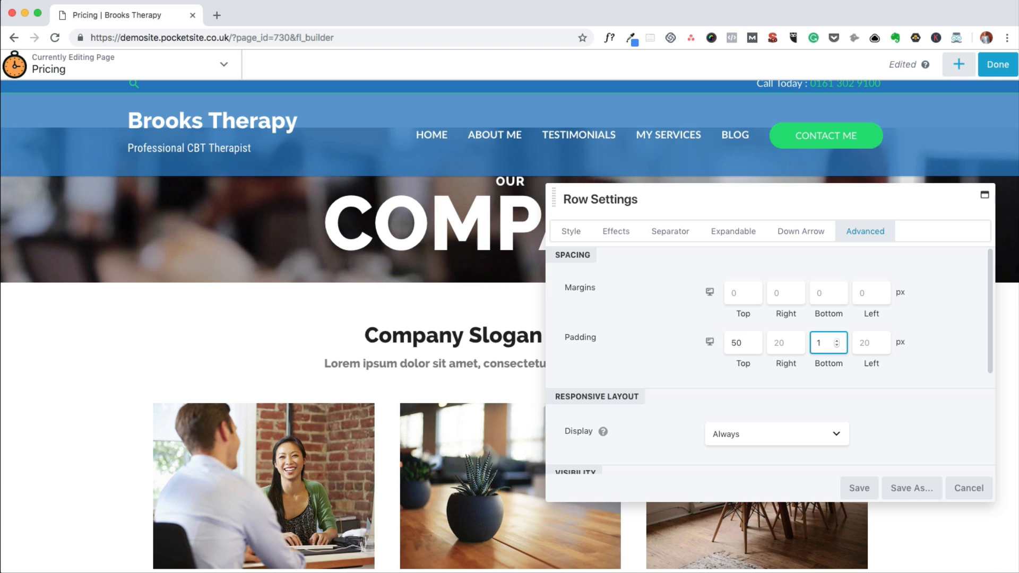
pyautogui.write('50')
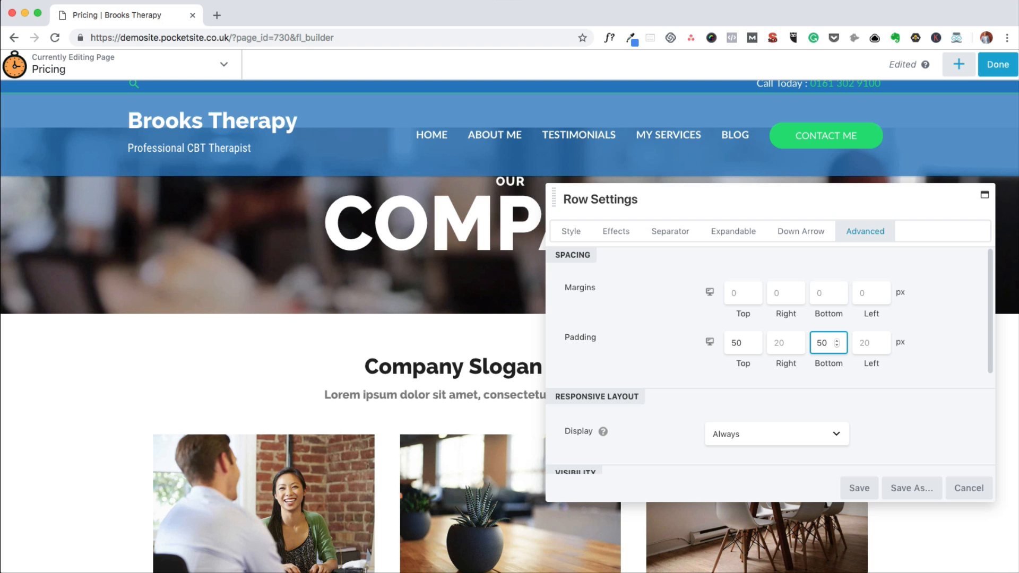
pyautogui.click(858, 488)
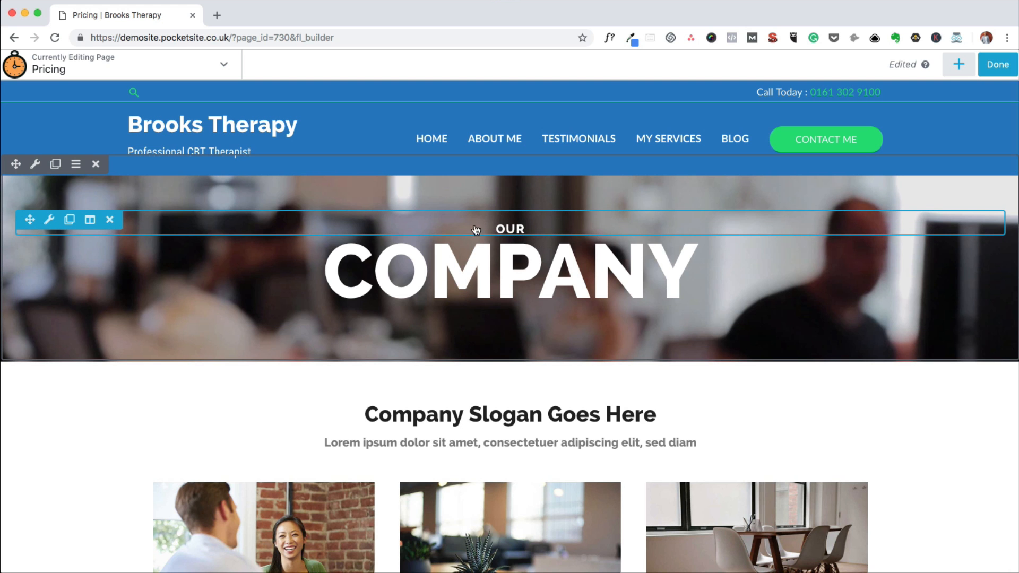
# Step: Delete the small "OUR" heading from the header row and change the "COMPANY" heading text to "PRICING"
pyautogui.click(110, 219)
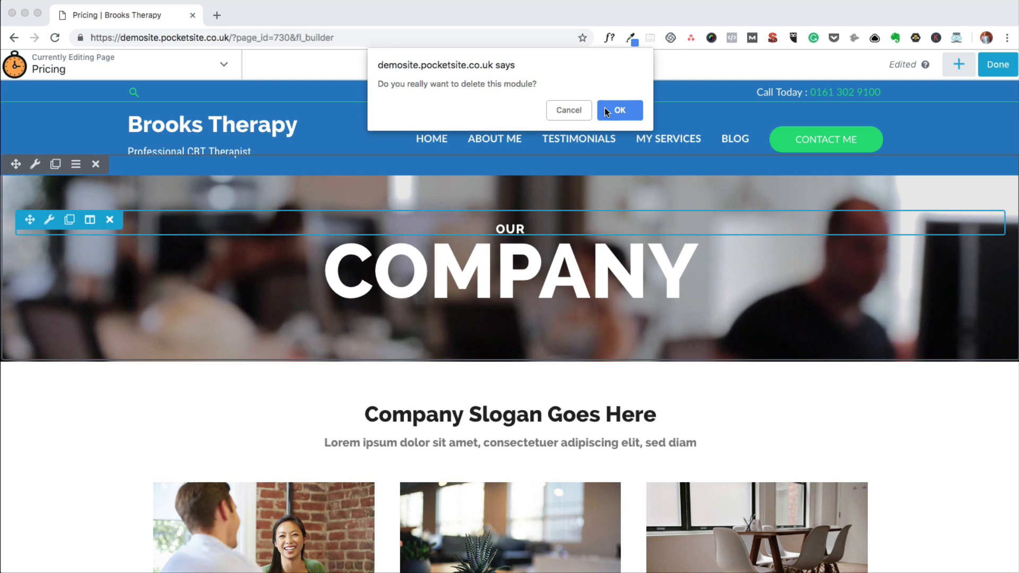
pyautogui.click(608, 109)
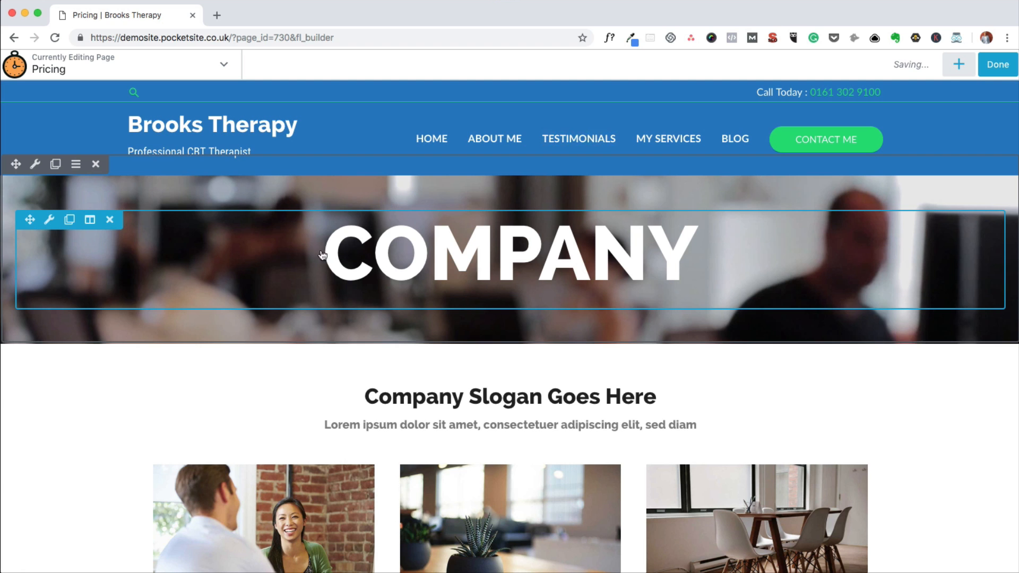
pyautogui.click(49, 220)
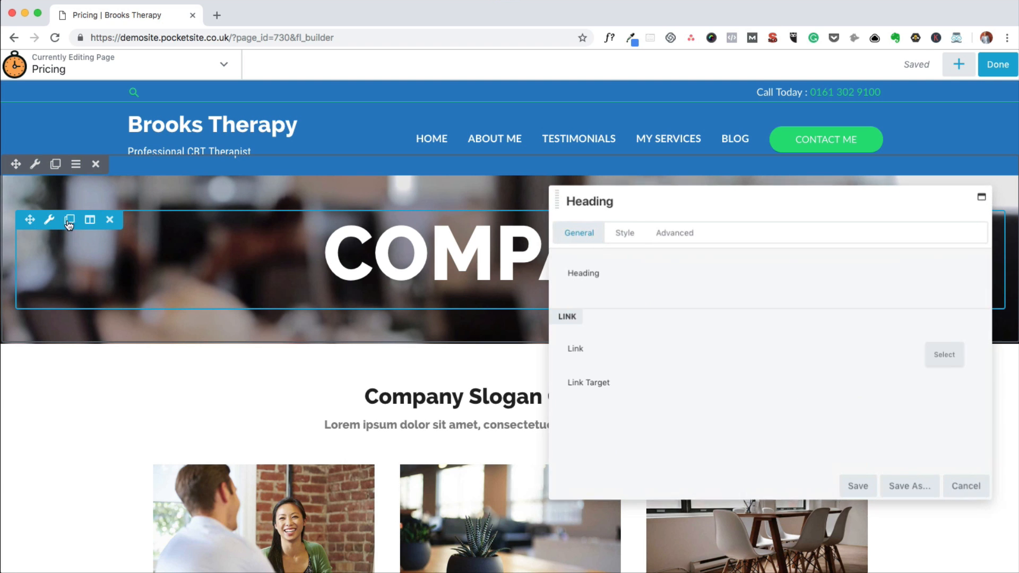
pyautogui.moveTo(799, 278); pyautogui.dragTo(703, 279)
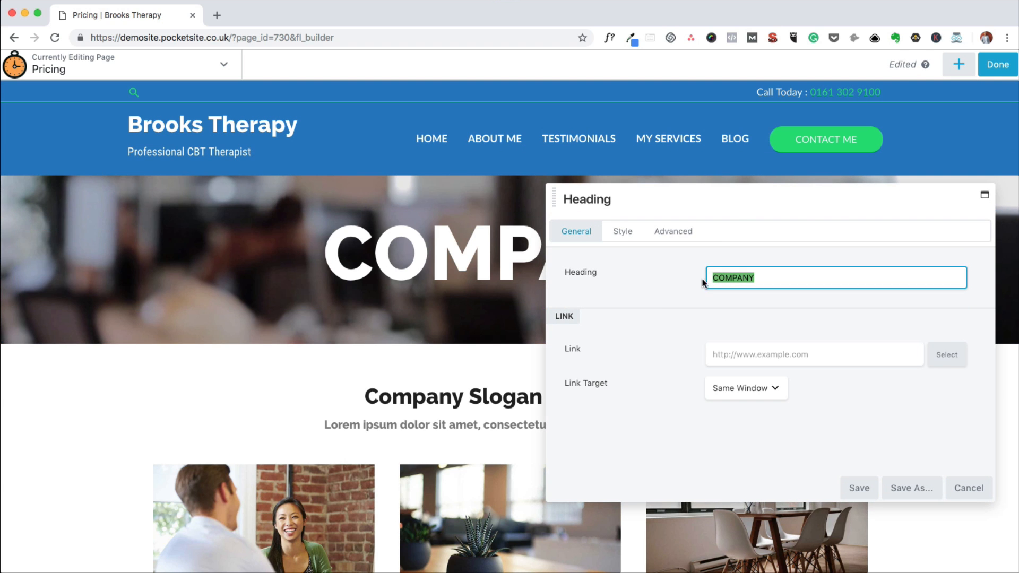
pyautogui.write('PR')
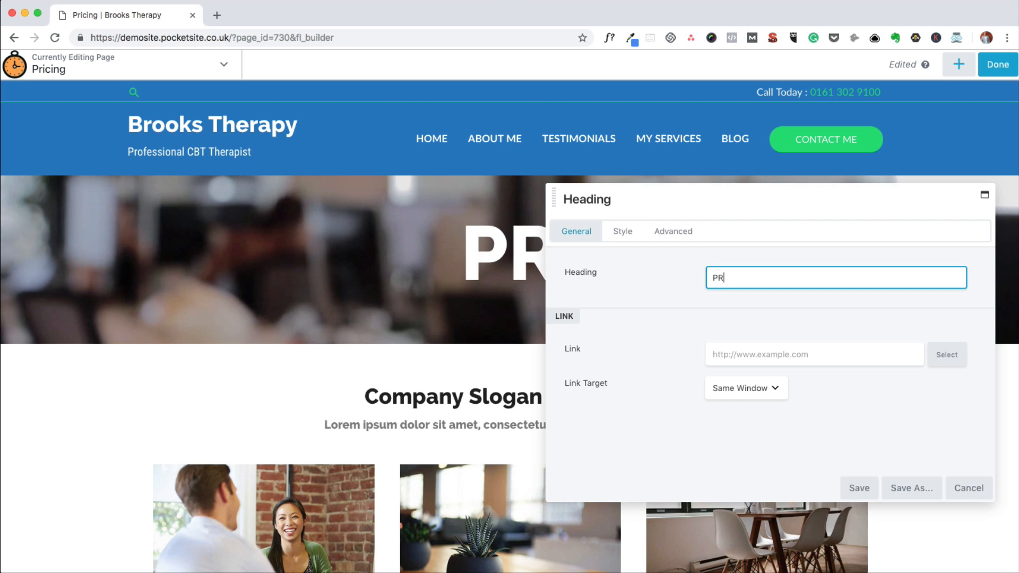
pyautogui.write('ICING')
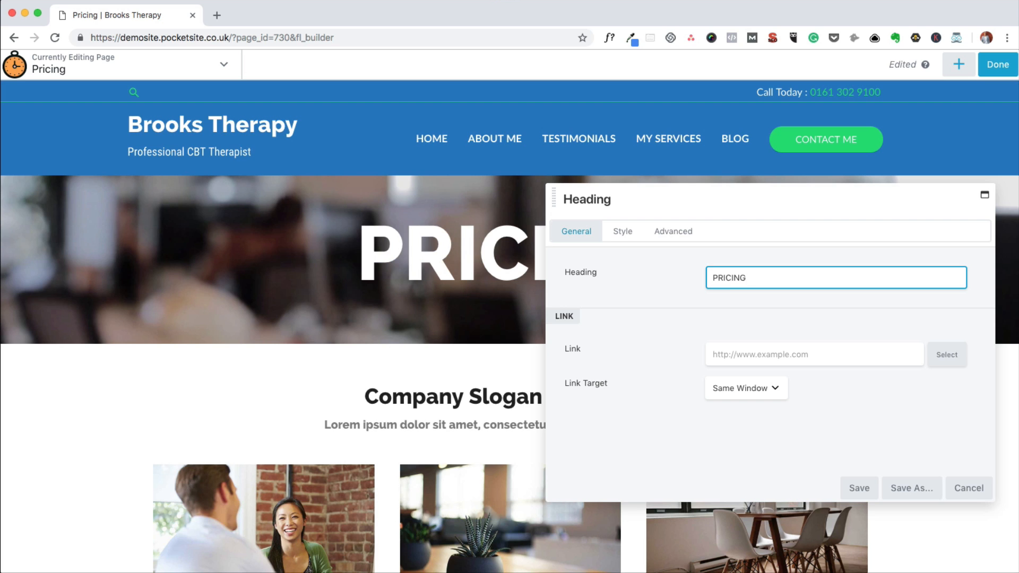
# Step: Try a custom font size of 80 px on the PRICING heading, settle on 60 px, and save the heading
pyautogui.click(634, 234)
pyautogui.scroll(-5, 782, 361)
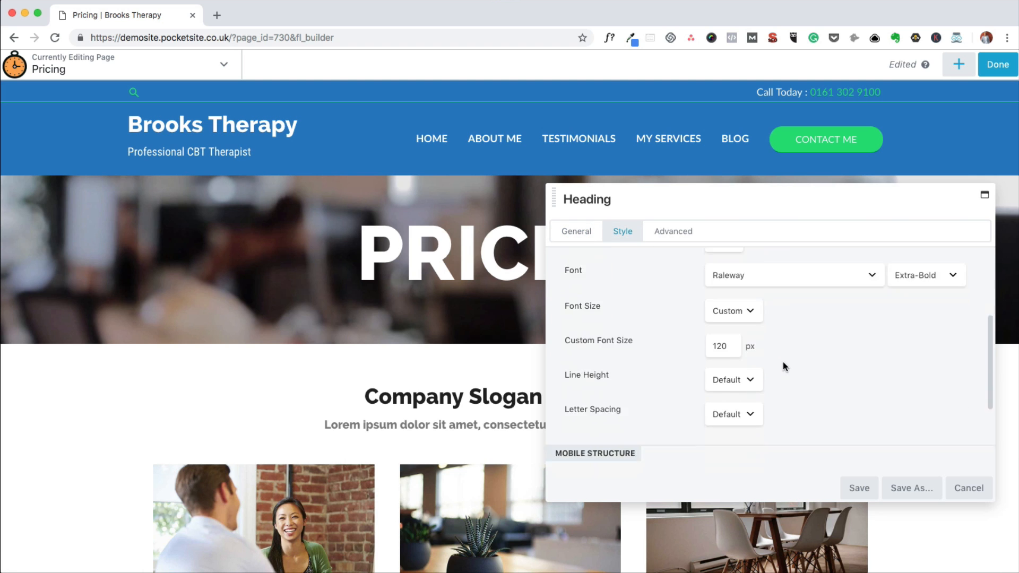
pyautogui.moveTo(727, 295); pyautogui.dragTo(700, 297)
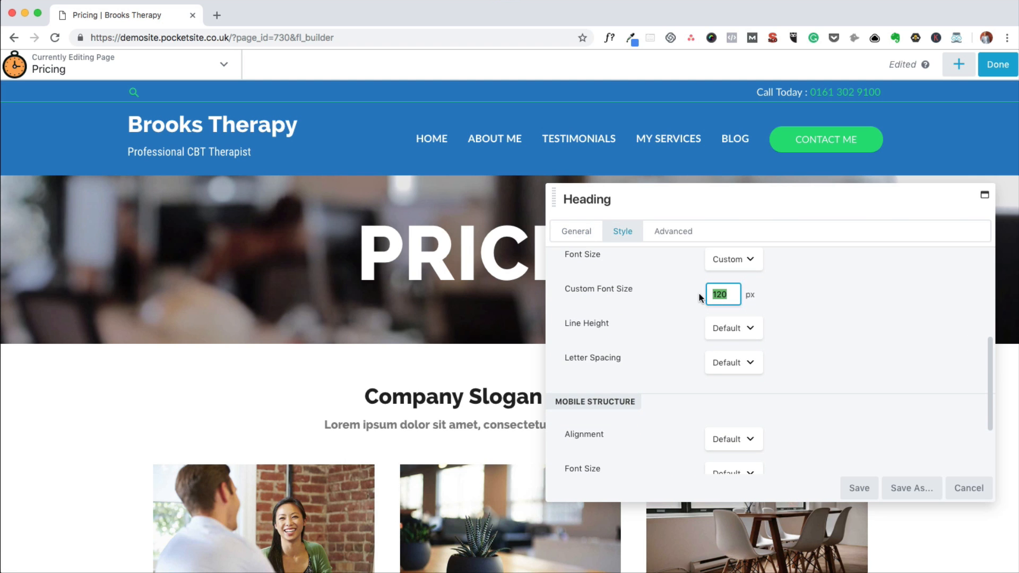
pyautogui.write('80')
pyautogui.moveTo(757, 215); pyautogui.dragTo(769, 323)
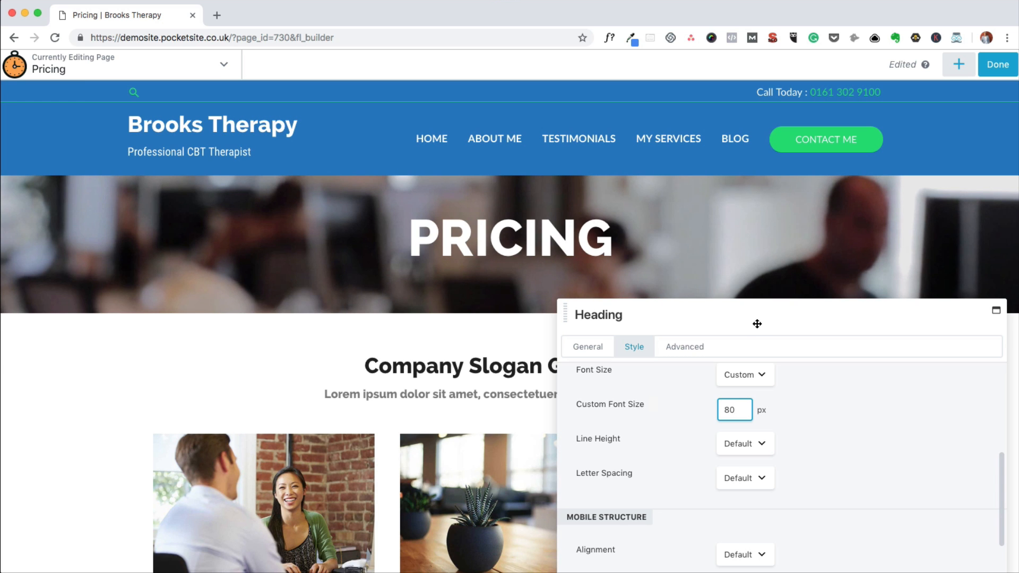
pyautogui.moveTo(761, 323); pyautogui.dragTo(750, 218)
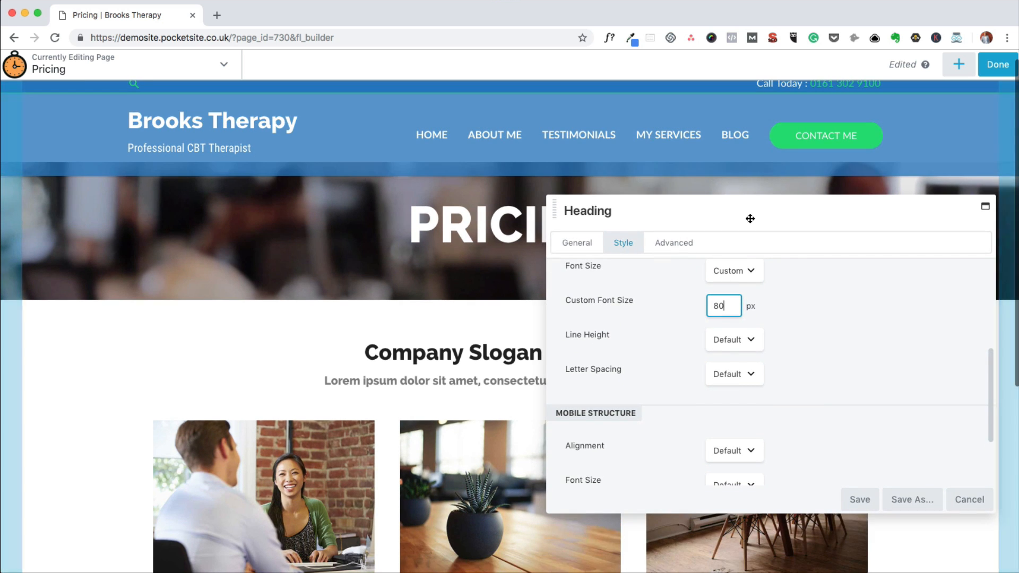
pyautogui.moveTo(725, 308); pyautogui.dragTo(710, 308)
pyautogui.write('6')
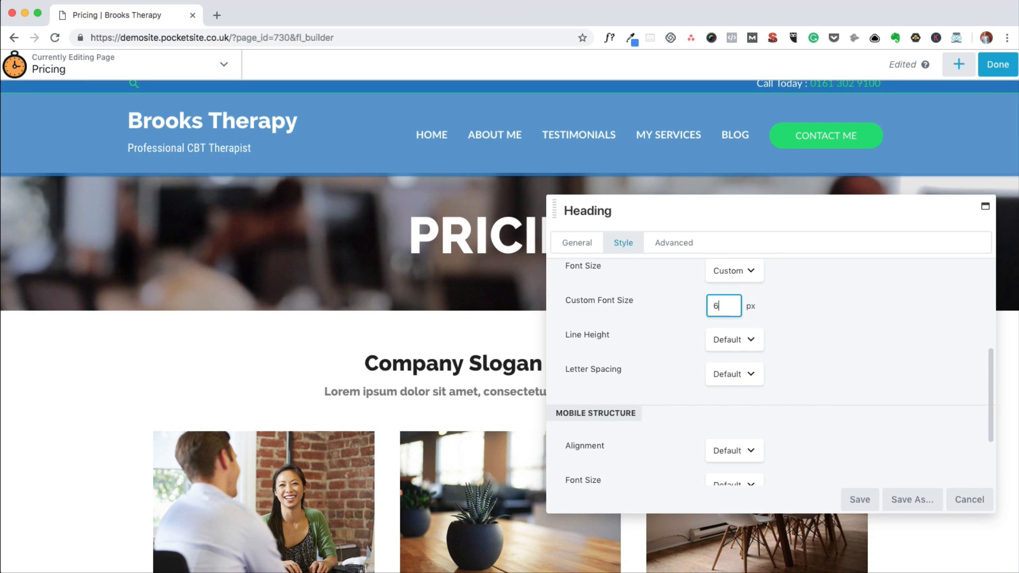
pyautogui.moveTo(758, 218); pyautogui.dragTo(782, 289)
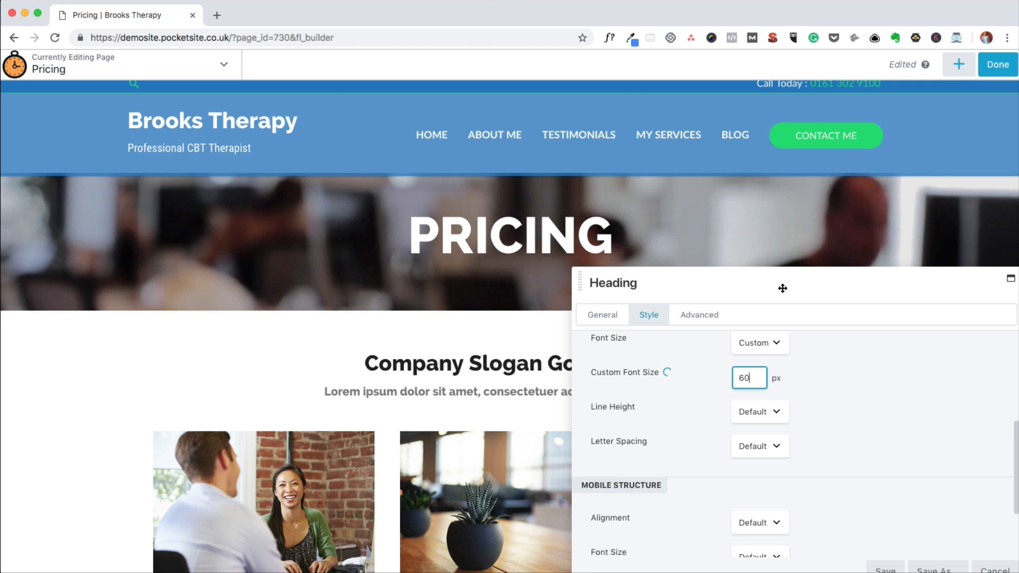
pyautogui.moveTo(782, 288); pyautogui.dragTo(713, 221)
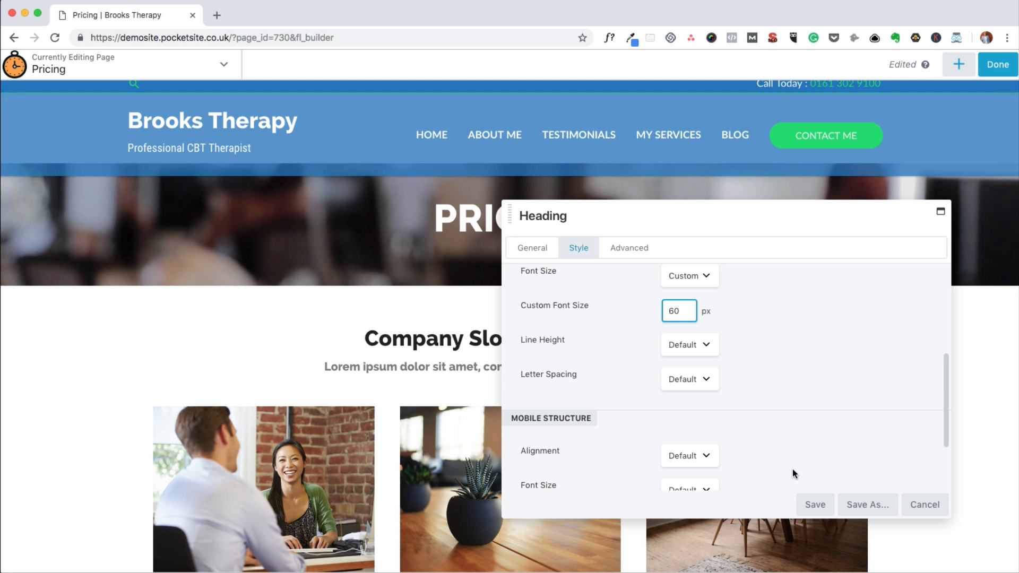
pyautogui.click(812, 503)
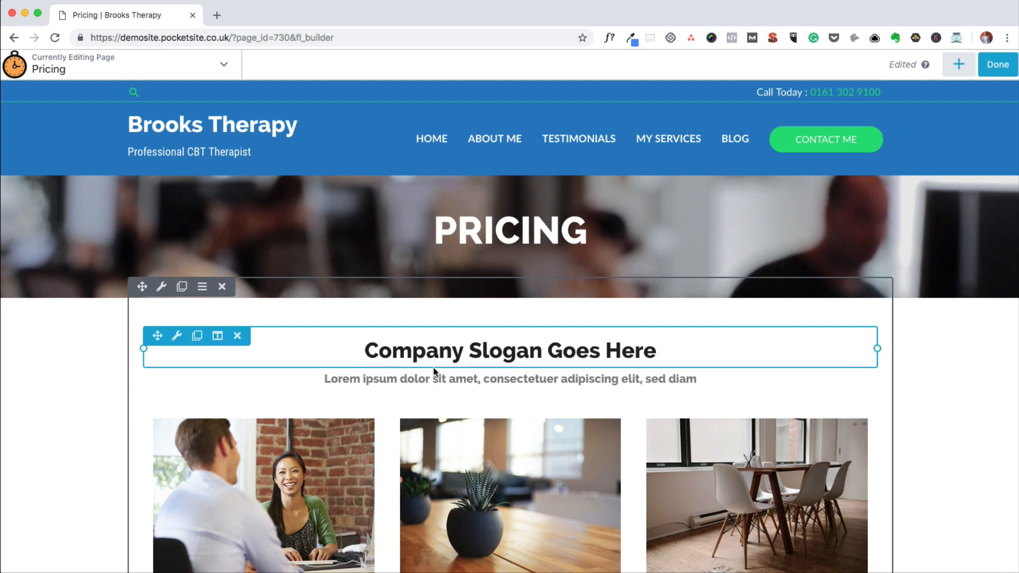
# Step: Search the modules for "pricing" and add the Price Box module to the page beneath the PRICING header
pyautogui.scroll(-5, 432, 367)
pyautogui.scroll(5, 429, 368)
pyautogui.click(957, 70)
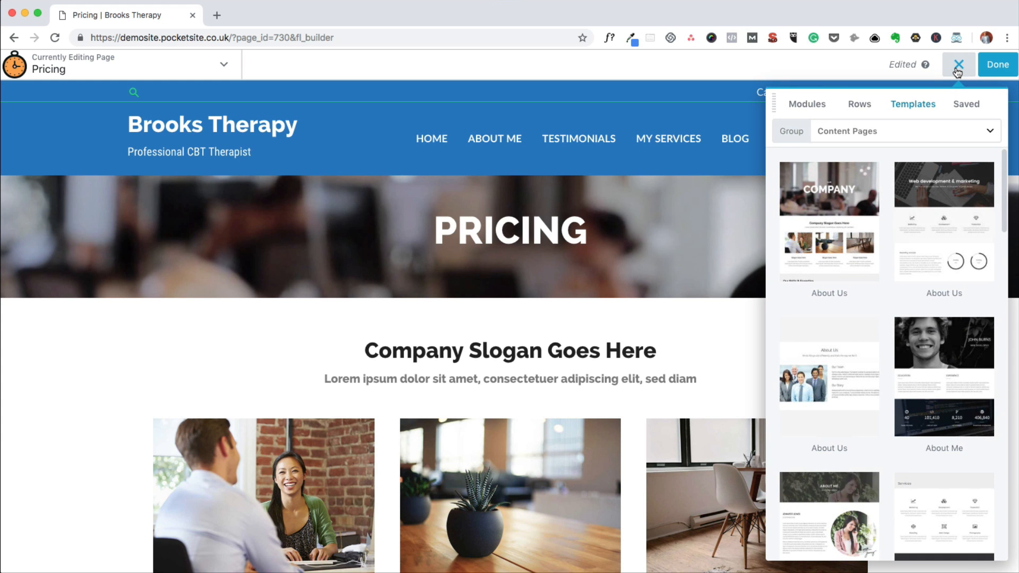
pyautogui.click(807, 110)
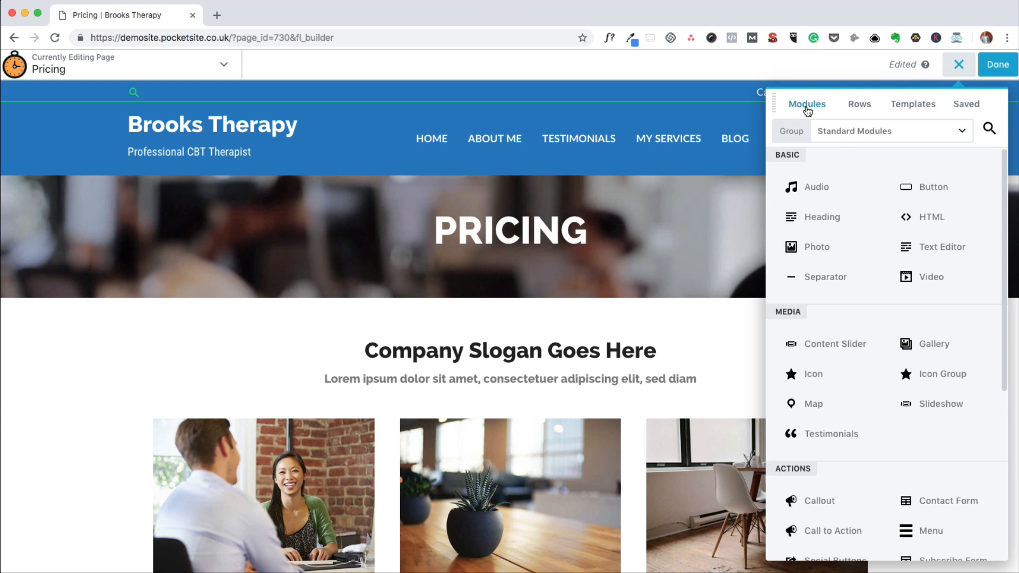
pyautogui.click(989, 130)
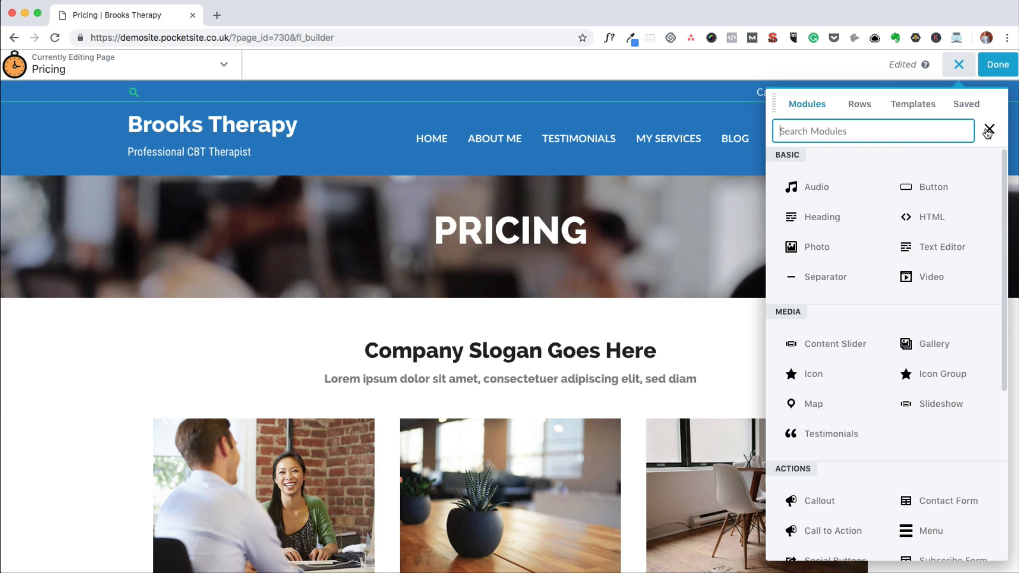
pyautogui.write('pricing')
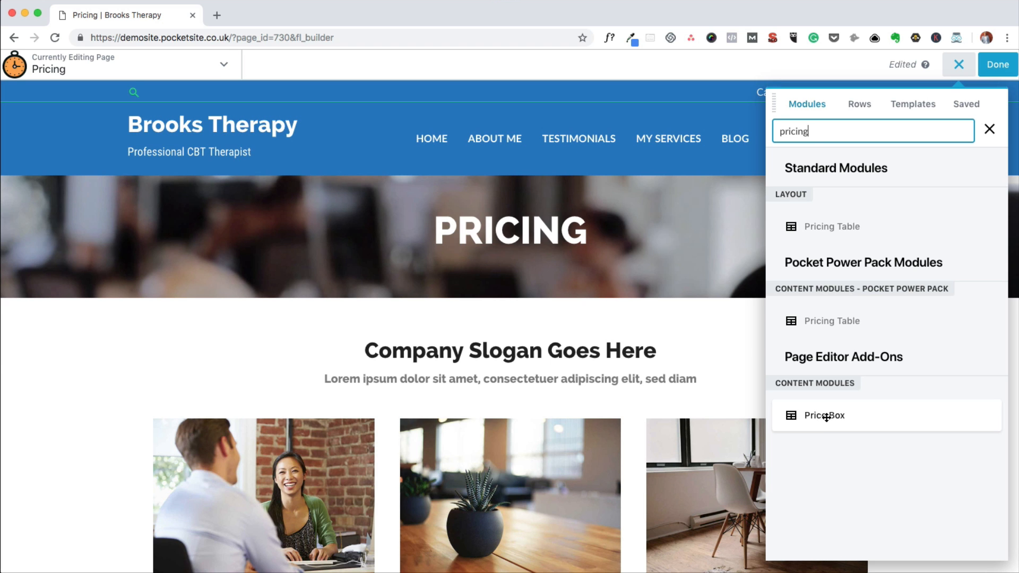
pyautogui.moveTo(827, 416); pyautogui.dragTo(566, 368)
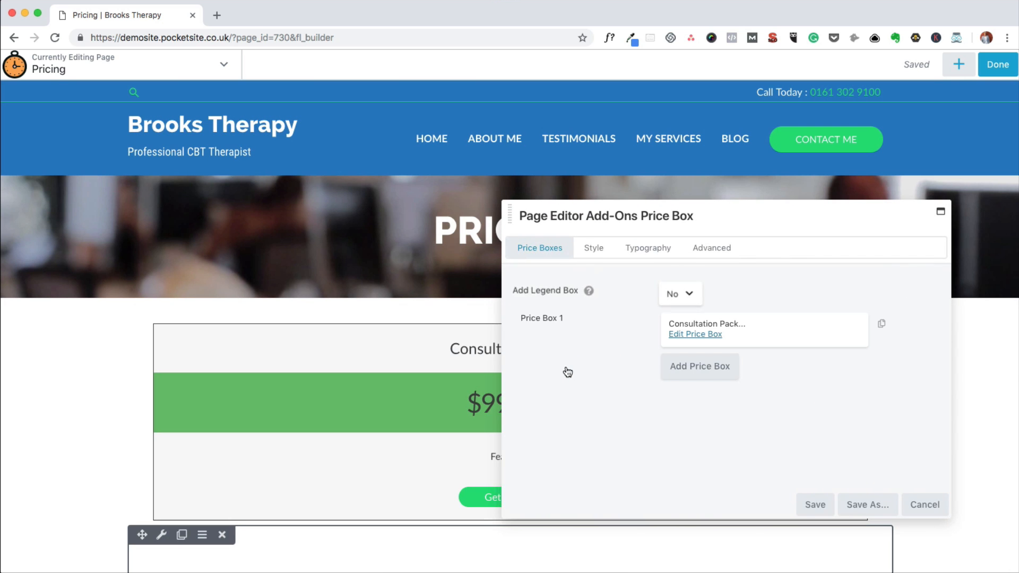
# Step: Add a second price box to the Price Box module and save the module
pyautogui.moveTo(625, 215); pyautogui.dragTo(772, 190)
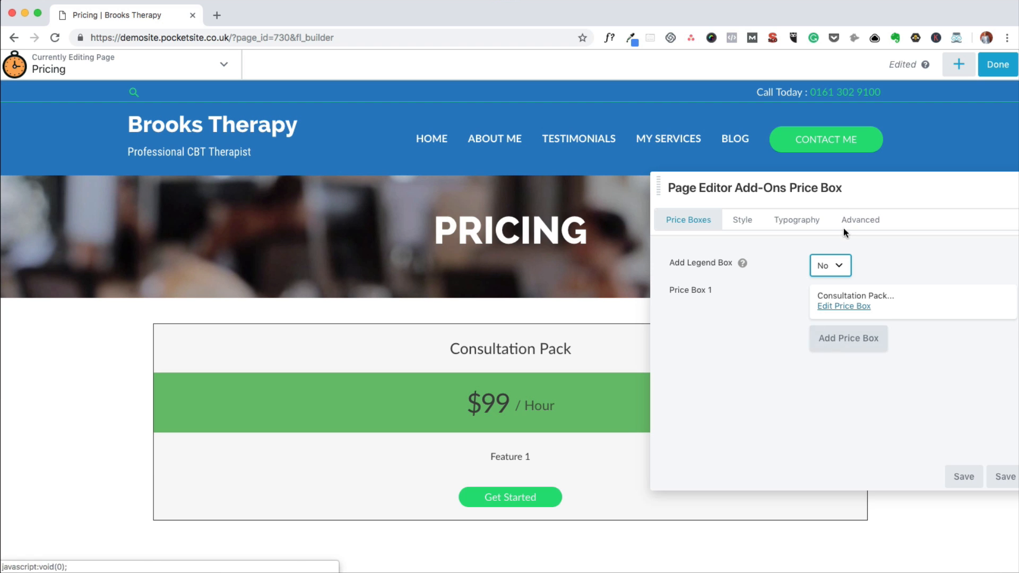
pyautogui.moveTo(809, 187); pyautogui.dragTo(616, 182)
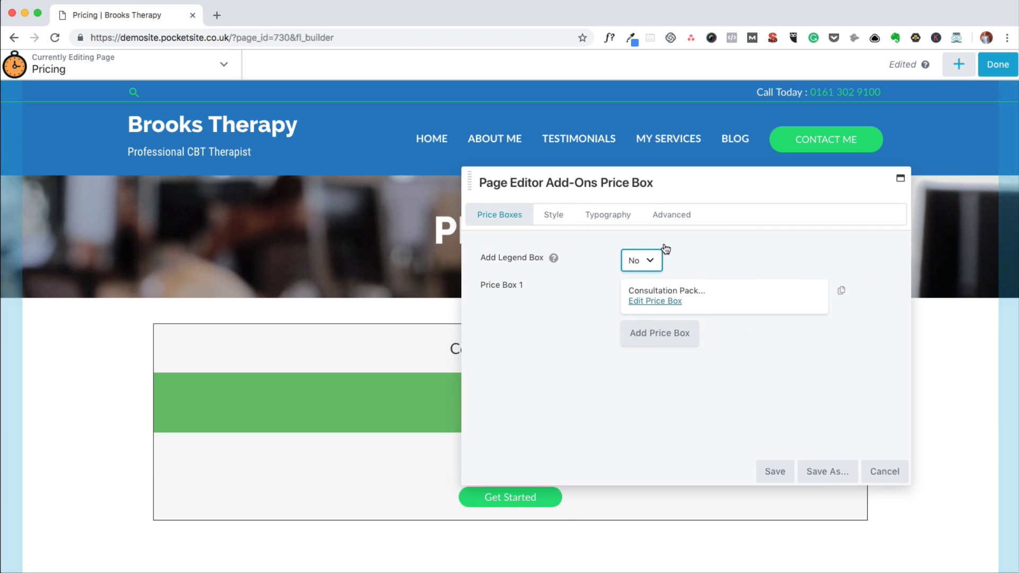
pyautogui.click(667, 332)
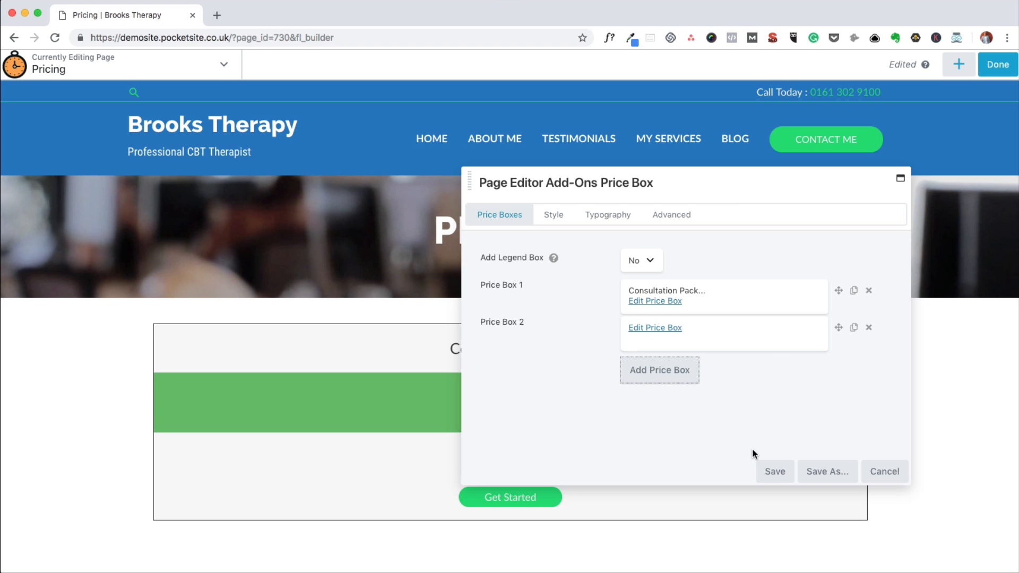
pyautogui.click(774, 471)
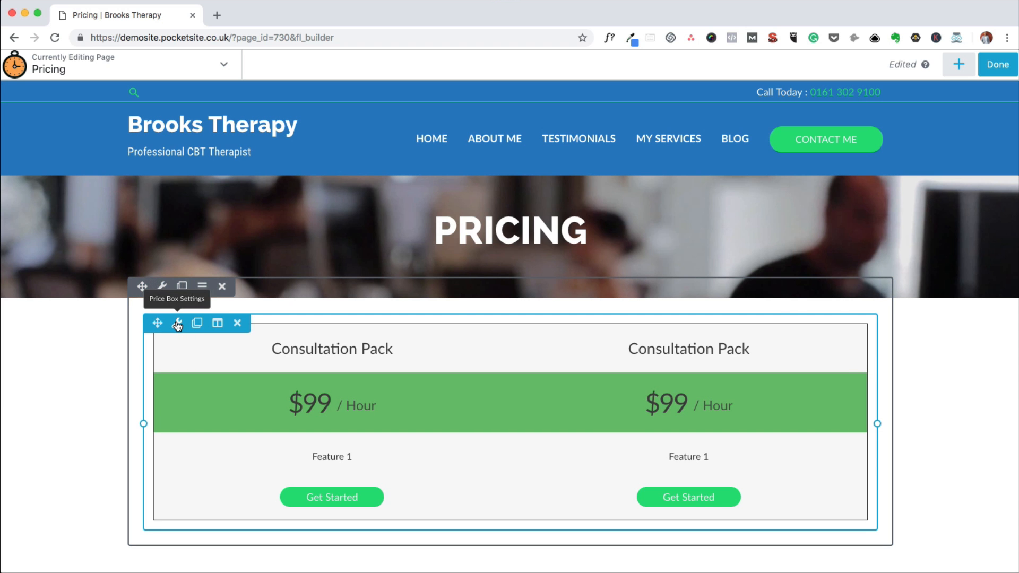
# Step: Edit the first price box, setting its title text to "Initial Consultation" and its price value to £150
pyautogui.click(177, 324)
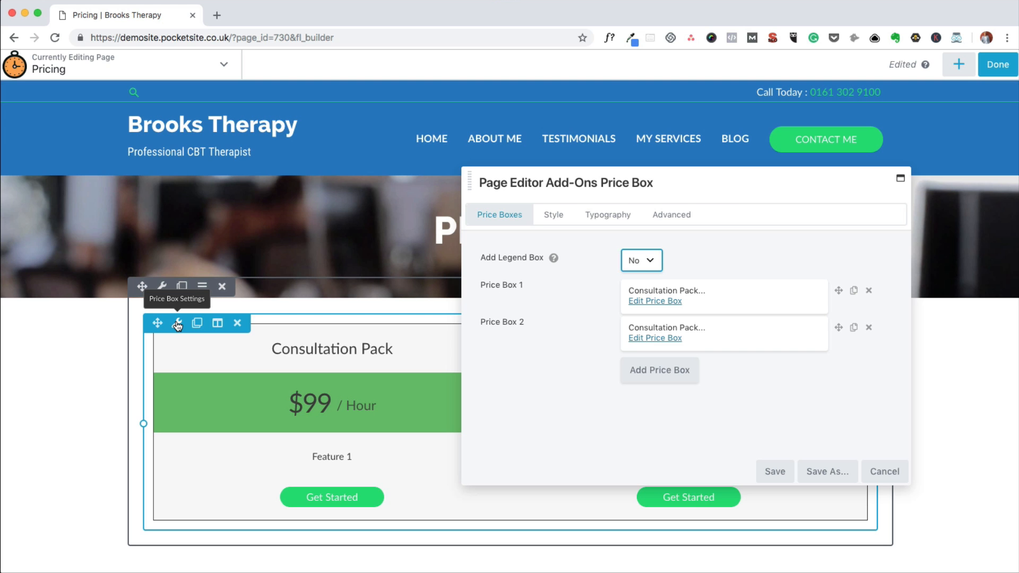
pyautogui.click(663, 302)
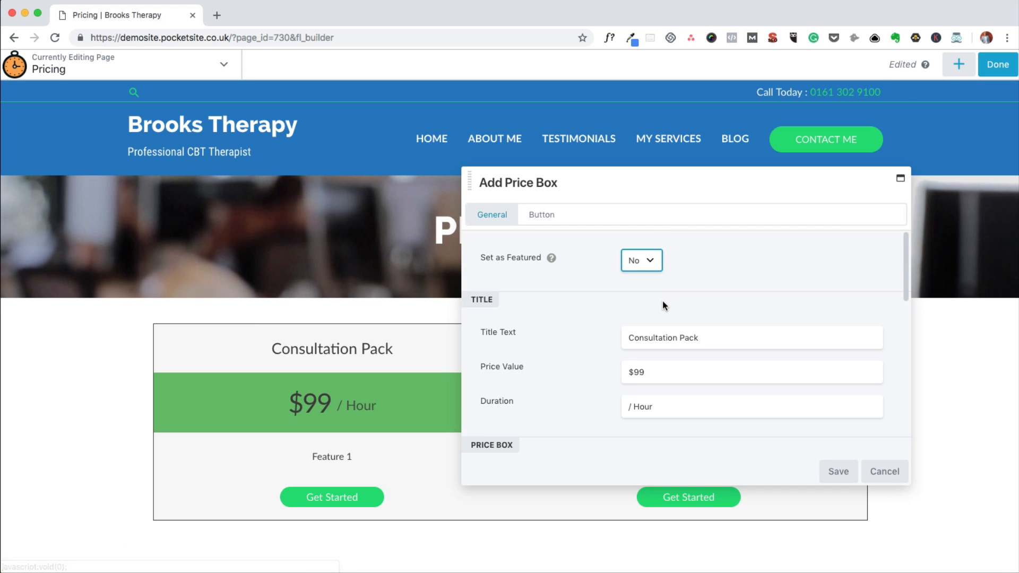
pyautogui.moveTo(710, 339); pyautogui.dragTo(597, 335)
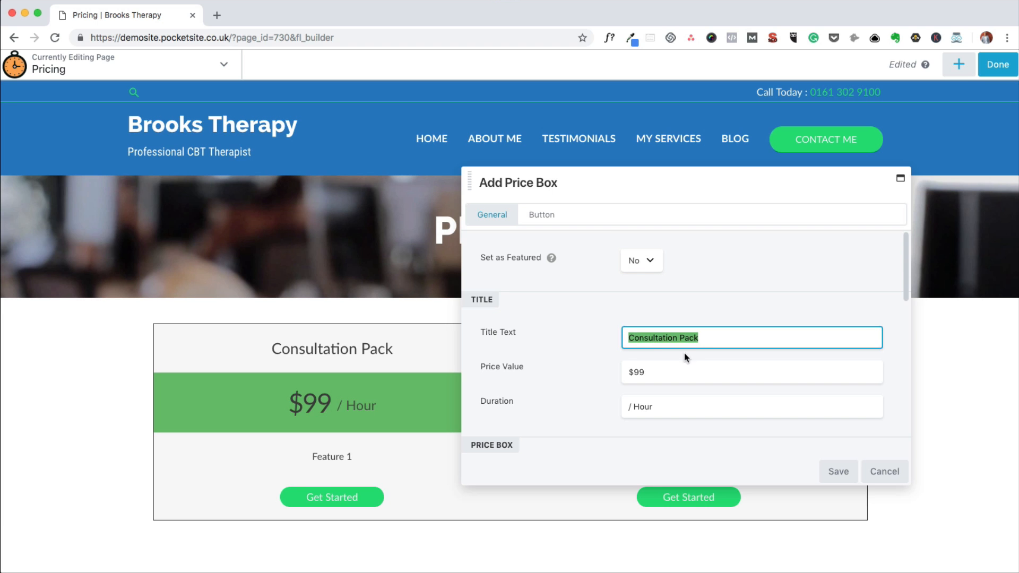
pyautogui.write('Initial')
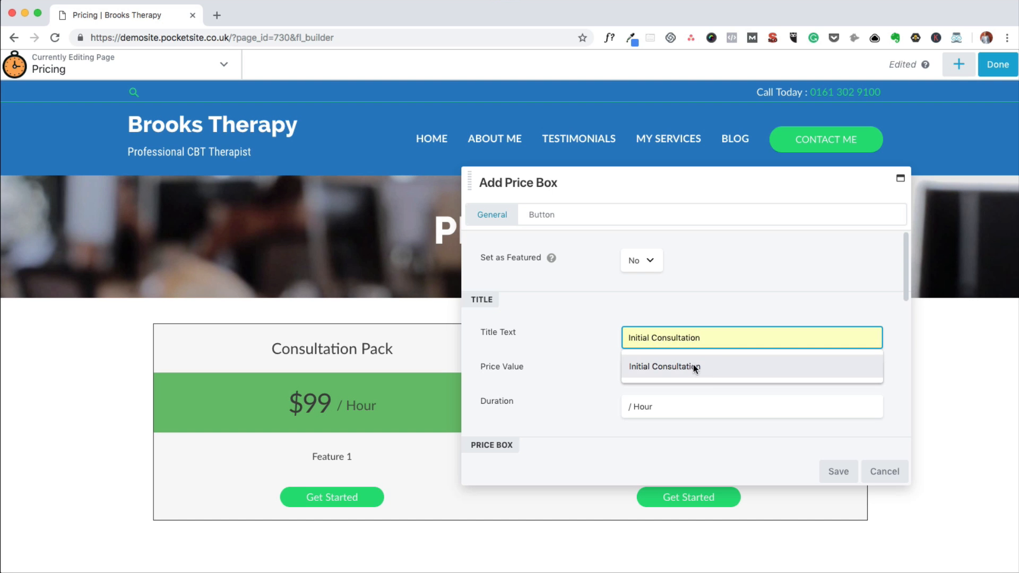
pyautogui.click(608, 370)
pyautogui.moveTo(656, 375); pyautogui.dragTo(614, 376)
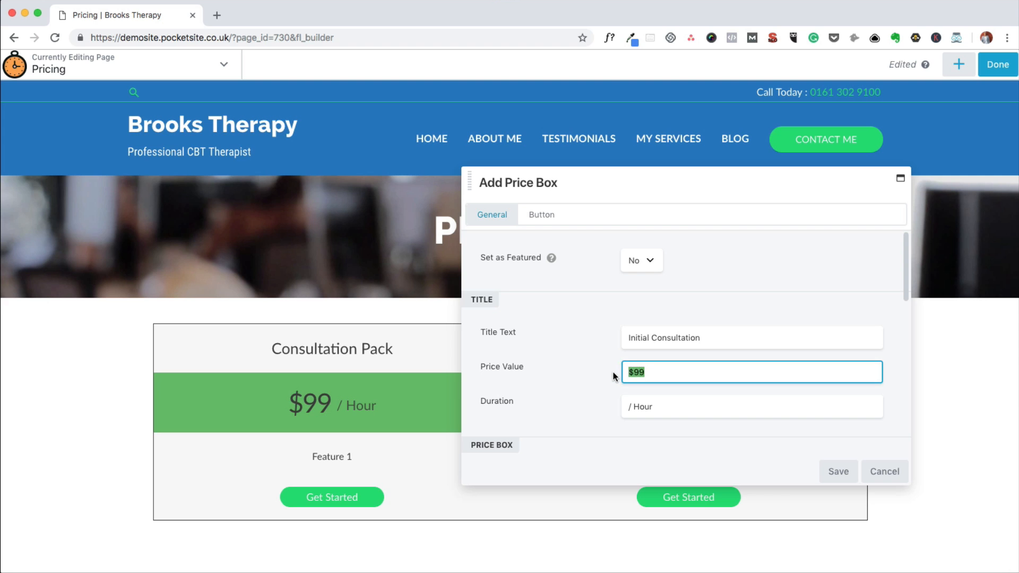
pyautogui.write('£150')
# Step: Set the Initial Consultation box's duration to "1.5 Hours" and save the price box and the Price Box module
pyautogui.moveTo(634, 406); pyautogui.dragTo(616, 406)
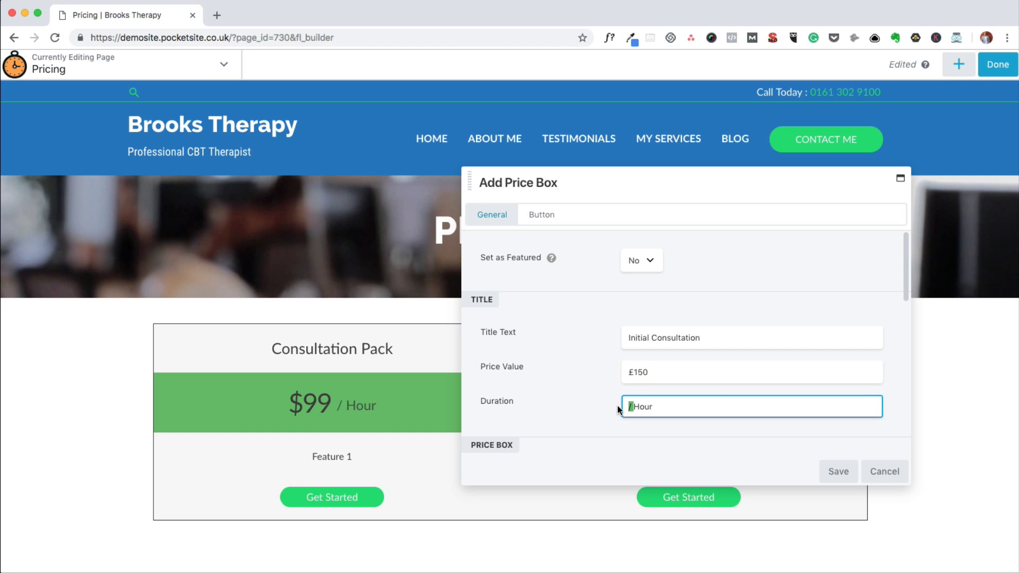
pyautogui.write('1 H')
pyautogui.press('BackSpace')
pyautogui.press('BackSpace')
pyautogui.write('.5 Hours')
pyautogui.click(600, 405)
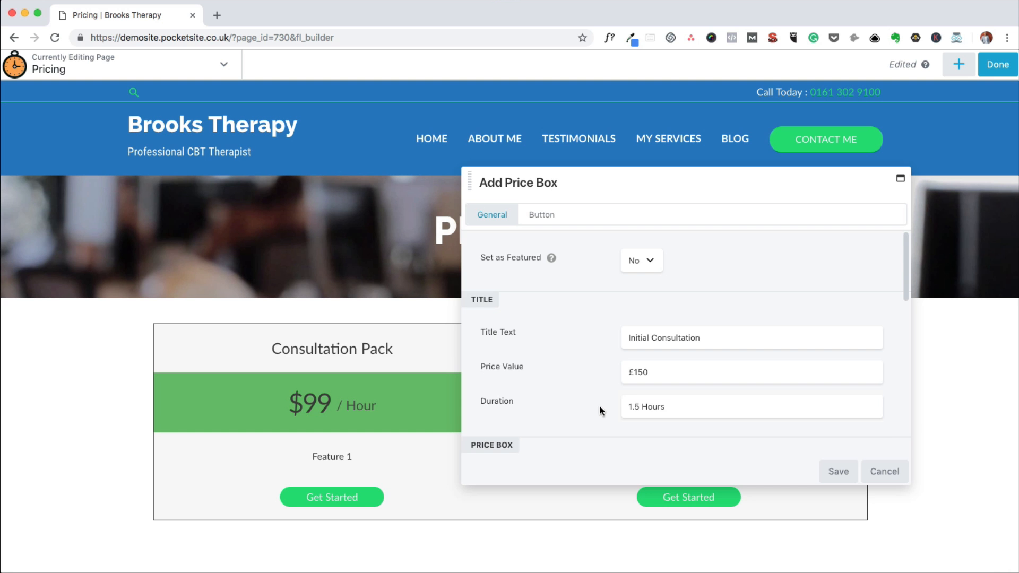
pyautogui.scroll(-5, 597, 406)
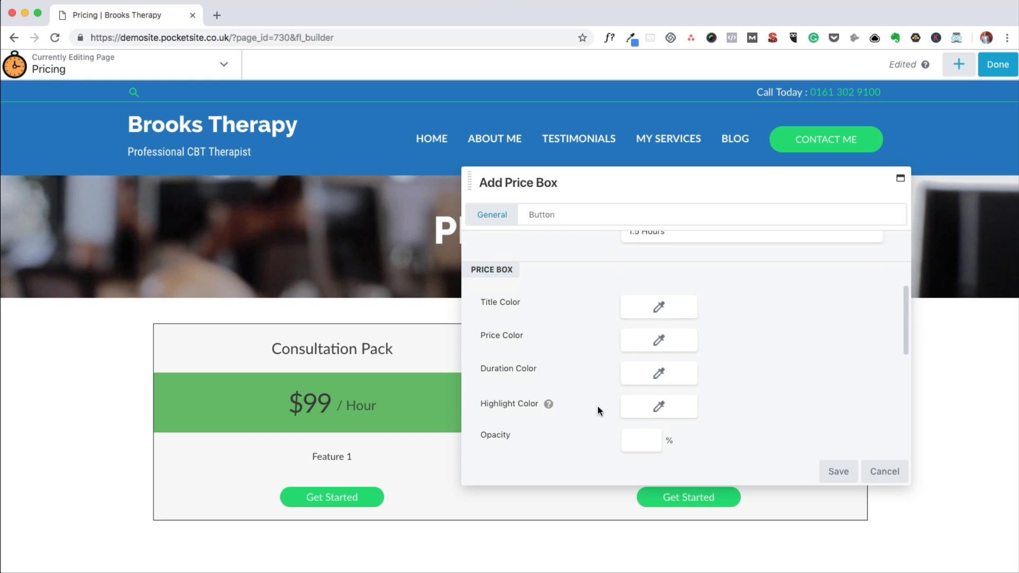
pyautogui.scroll(-2, 597, 406)
pyautogui.click(833, 471)
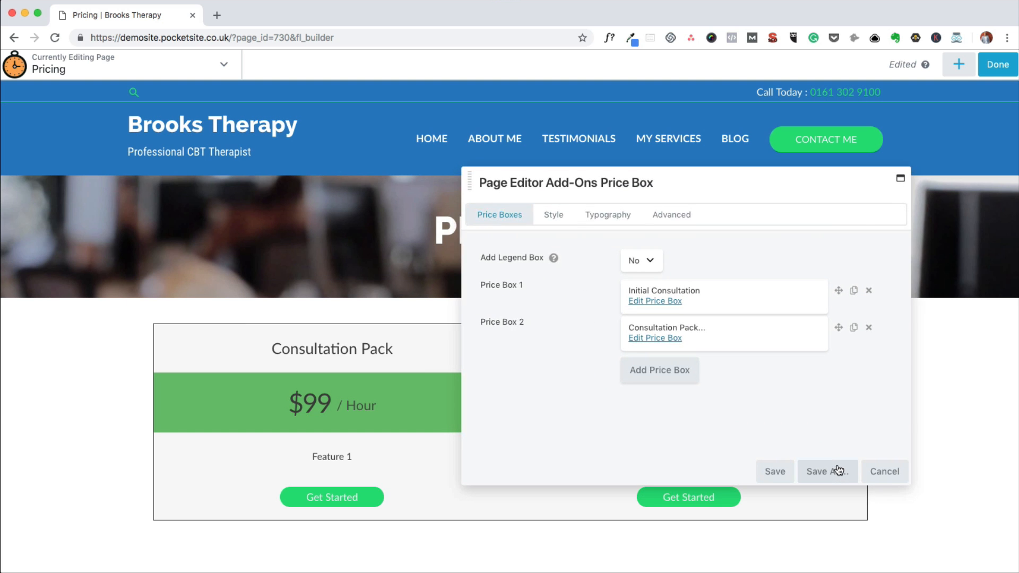
pyautogui.click(775, 472)
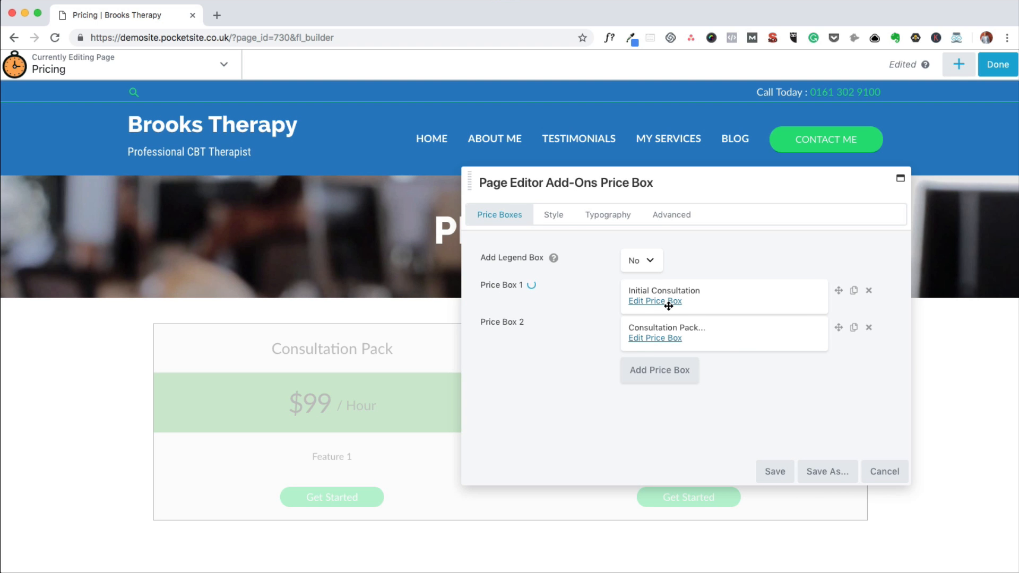
pyautogui.click(774, 471)
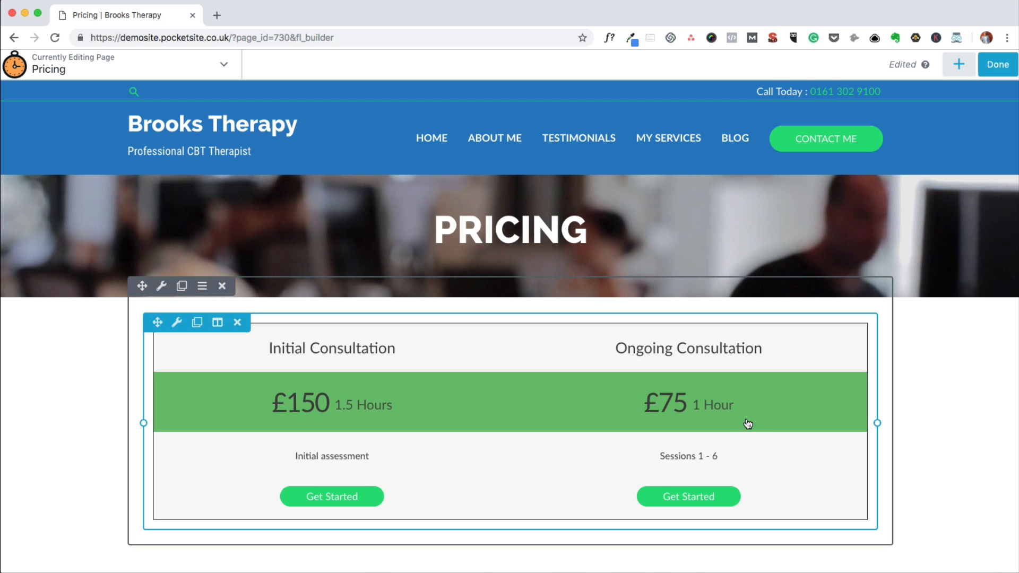
# Step: Delete the "Company Slogan Goes Here" heading and the Lorem ipsum subheading above the three images
pyautogui.scroll(-5, 753, 428)
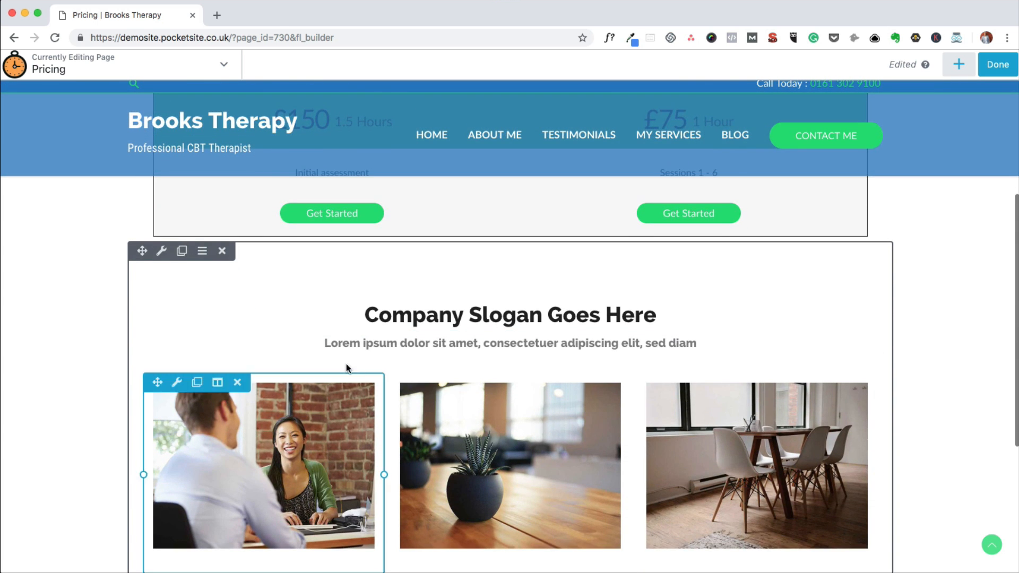
pyautogui.moveTo(225, 327)
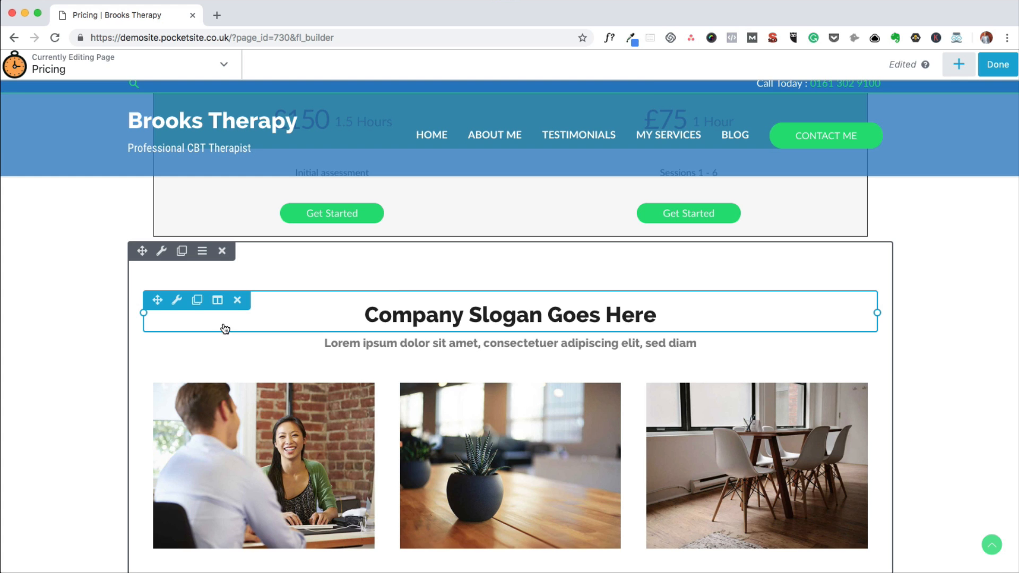
pyautogui.click(237, 301)
pyautogui.click(620, 110)
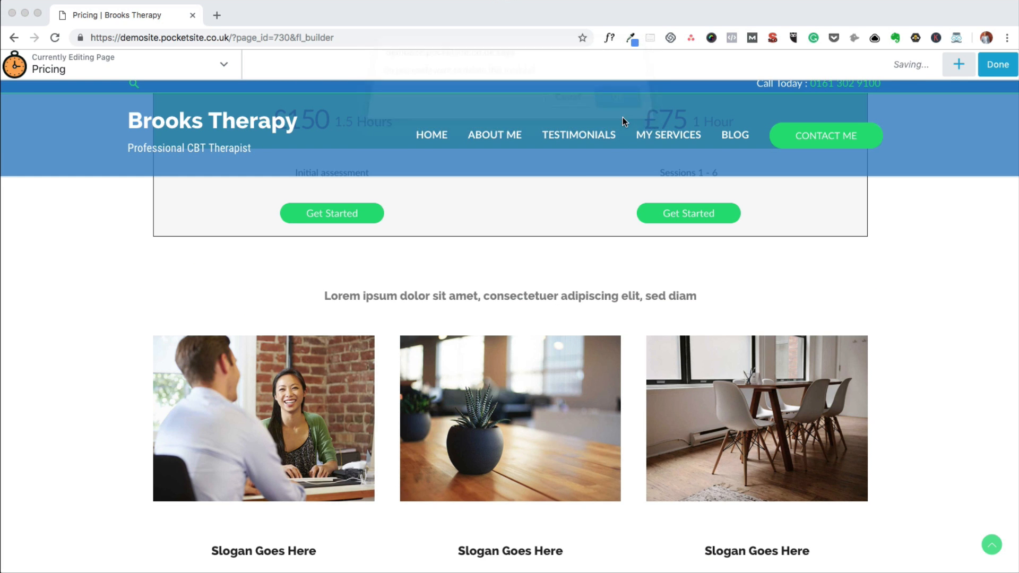
pyautogui.click(238, 301)
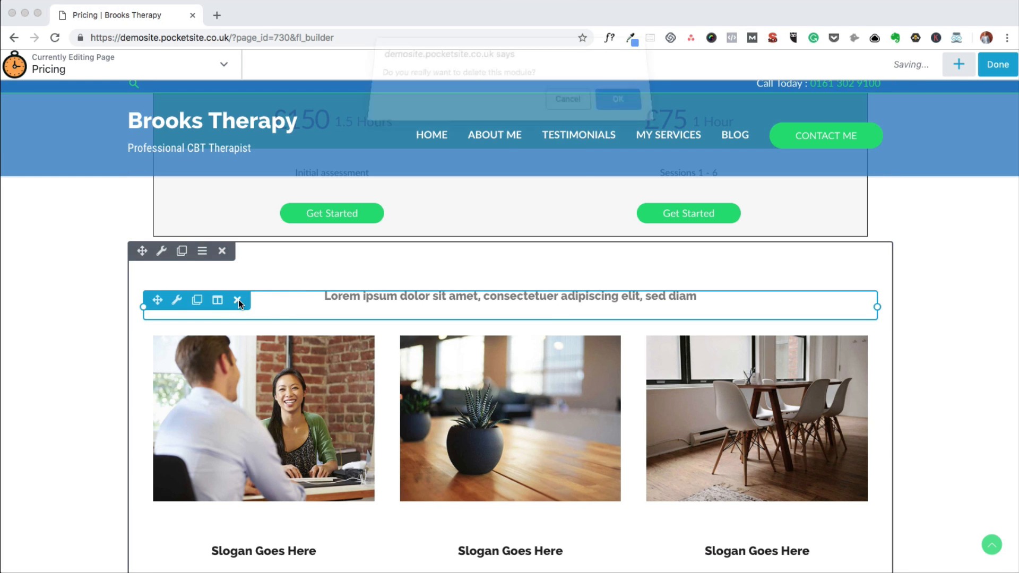
pyautogui.click(620, 110)
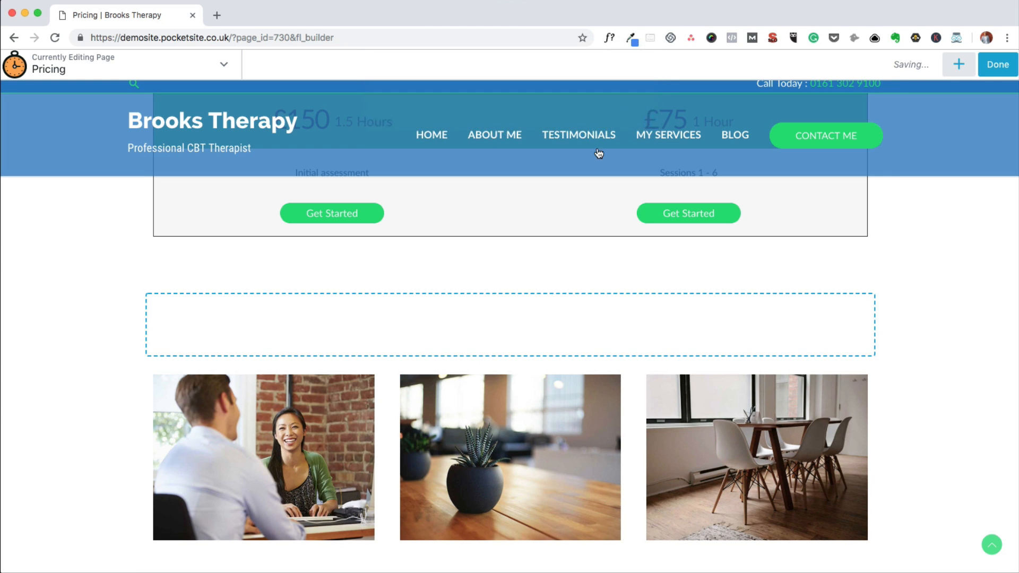
pyautogui.moveTo(296, 302)
pyautogui.click(220, 303)
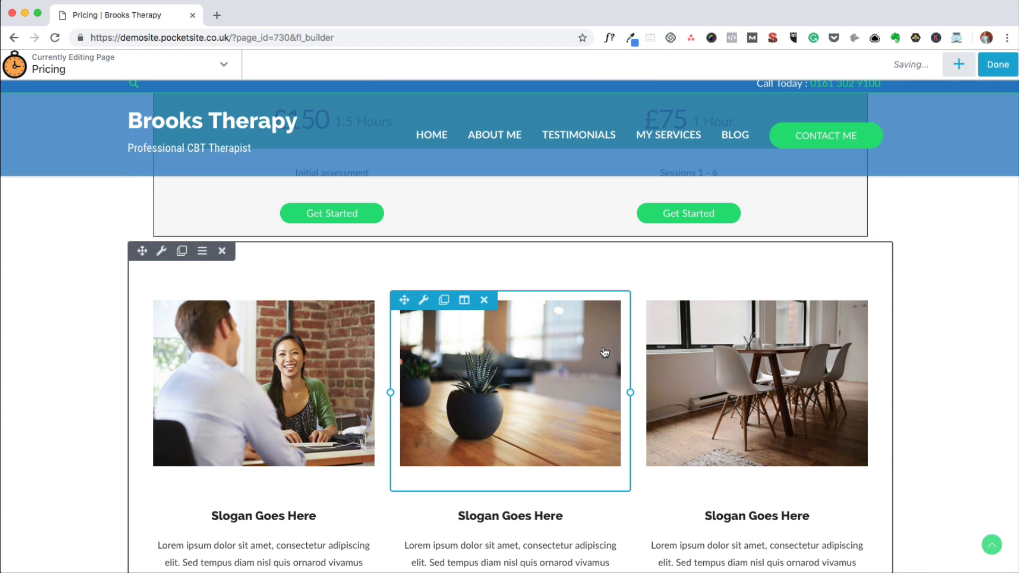
# Step: Delete the "Slogan Goes Here" heading and the Lorem ipsum text beneath the first image, of the two people
pyautogui.scroll(-2, 690, 429)
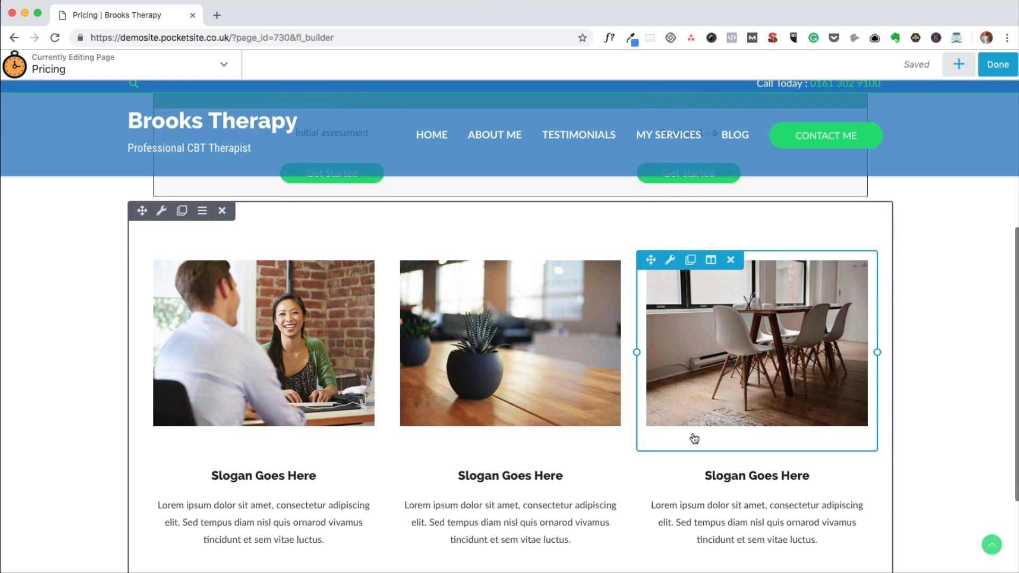
pyautogui.scroll(2, 648, 428)
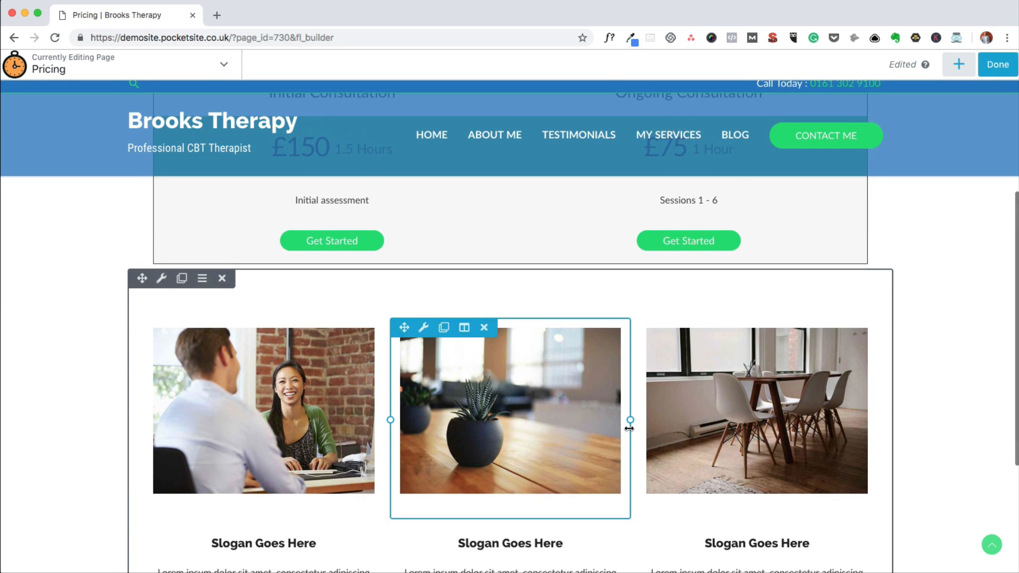
pyautogui.scroll(2, 627, 428)
pyautogui.scroll(5, 627, 429)
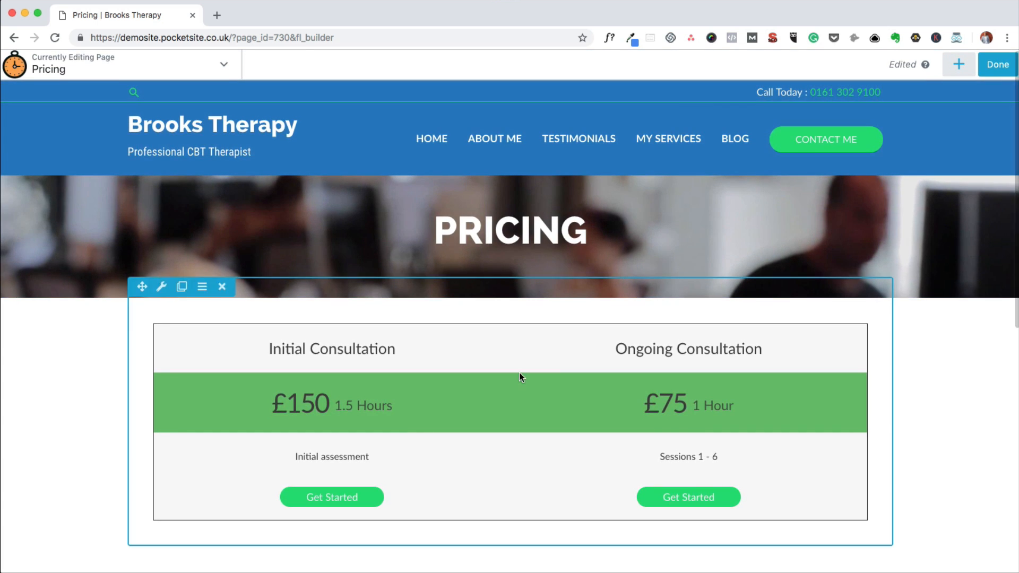
pyautogui.scroll(-8, 512, 424)
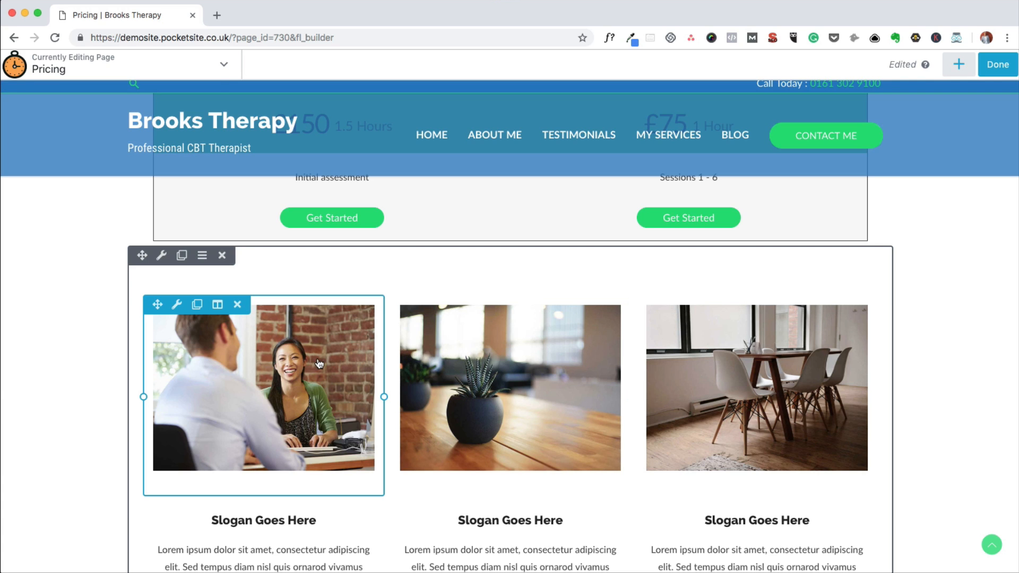
pyautogui.scroll(-5, 315, 364)
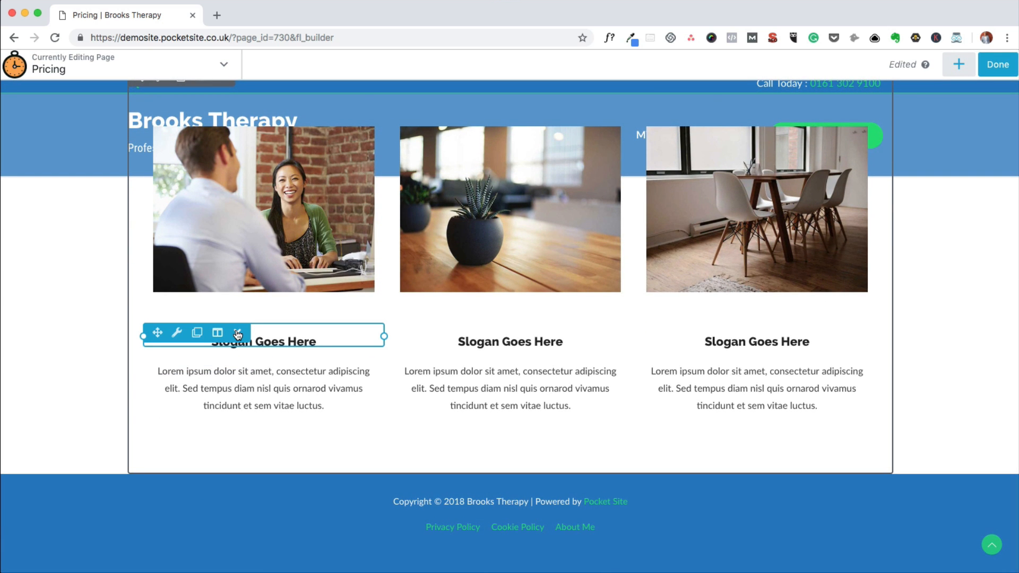
pyautogui.click(237, 332)
pyautogui.click(619, 111)
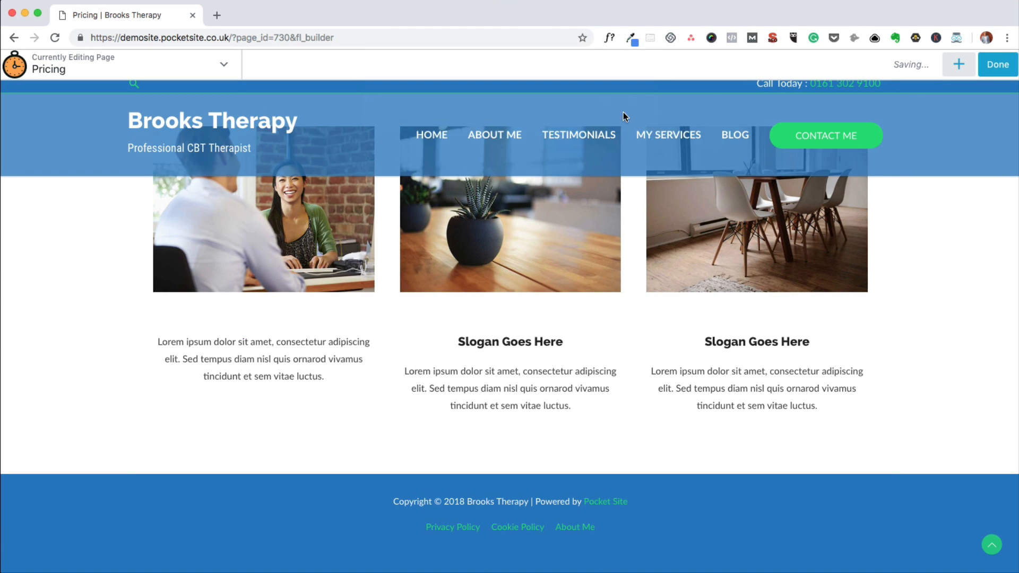
pyautogui.click(237, 332)
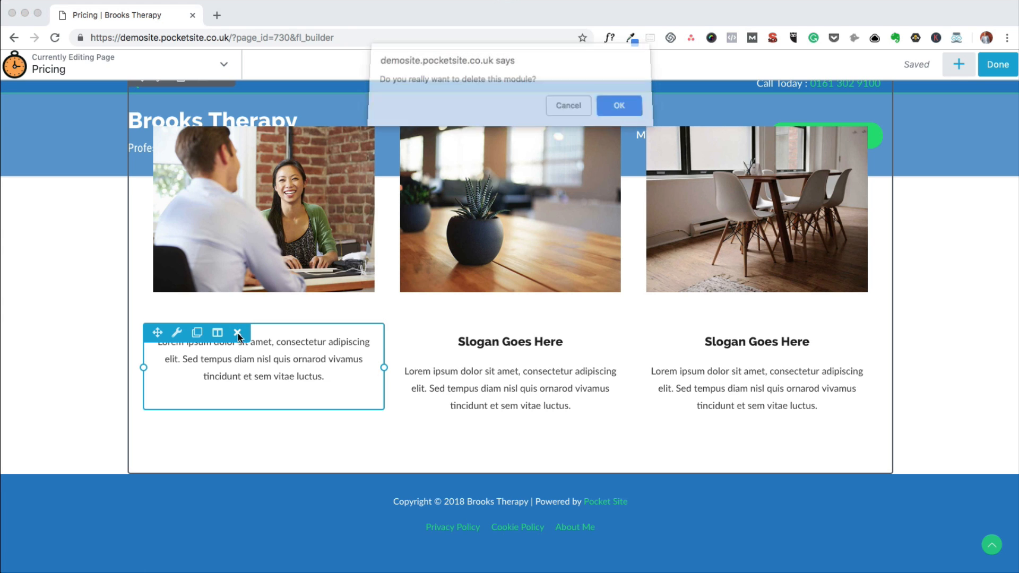
pyautogui.click(625, 109)
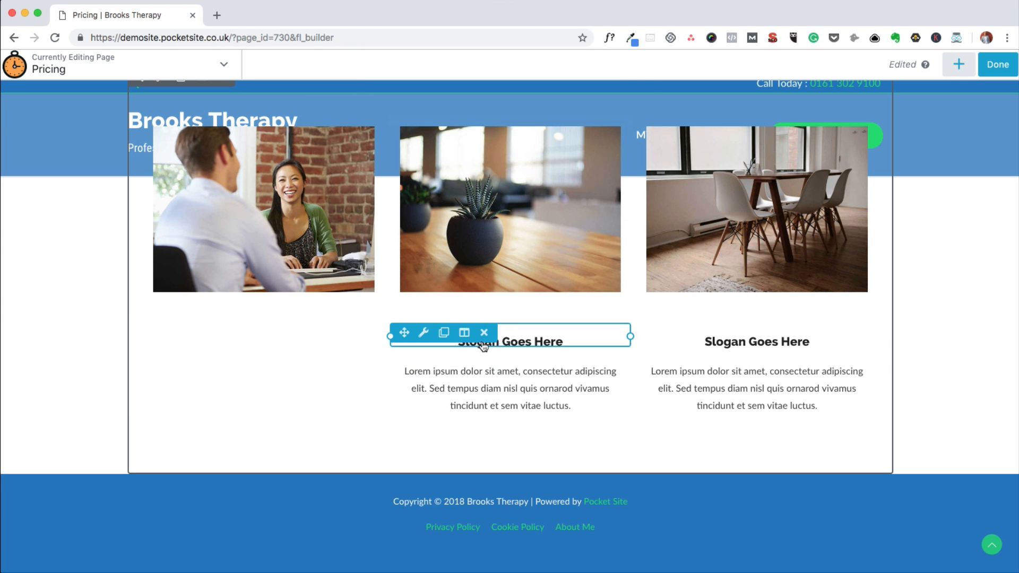
# Step: Delete the slogan heading and placeholder paragraph beneath the middle plant image
pyautogui.click(483, 332)
pyautogui.click(618, 103)
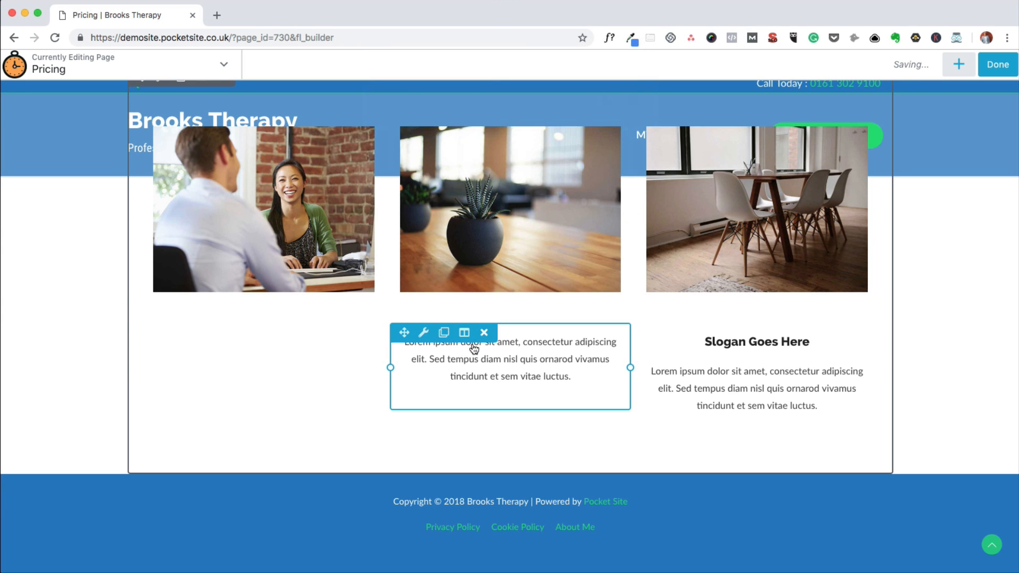
pyautogui.click(483, 332)
pyautogui.click(606, 111)
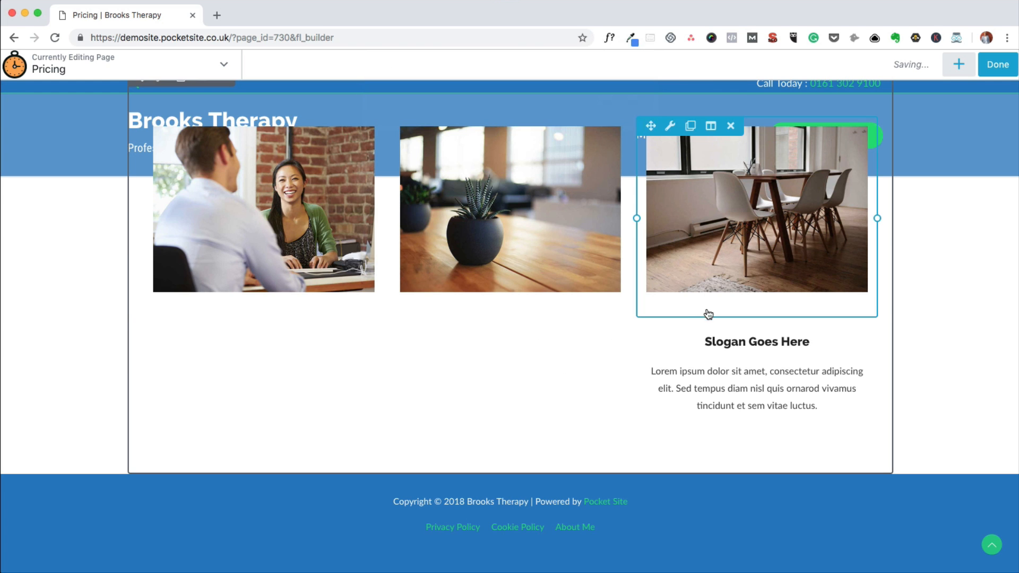
# Step: Delete the slogan heading and placeholder paragraph beneath the third image, of the table and chairs
pyautogui.click(731, 332)
pyautogui.click(636, 110)
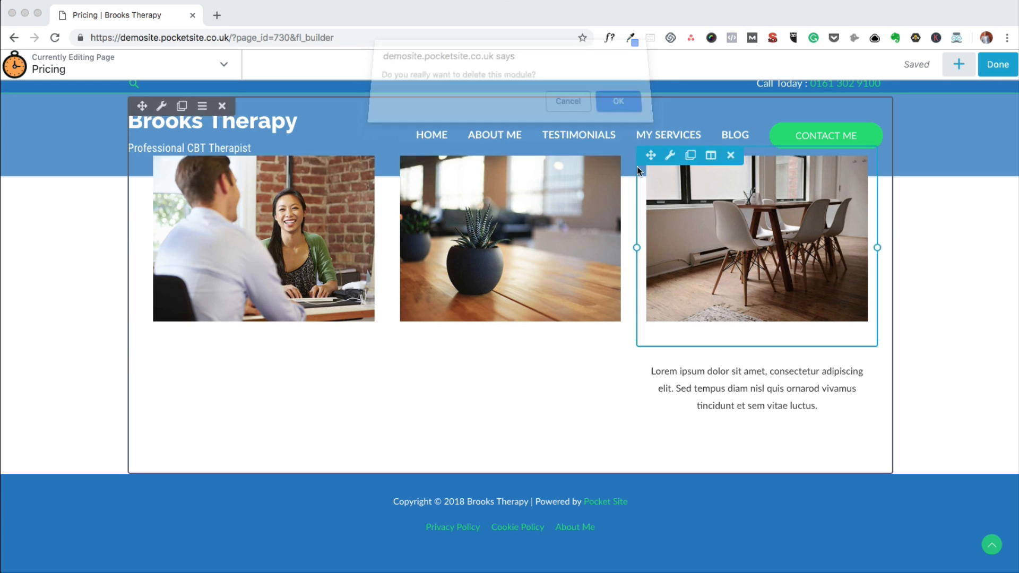
pyautogui.click(730, 362)
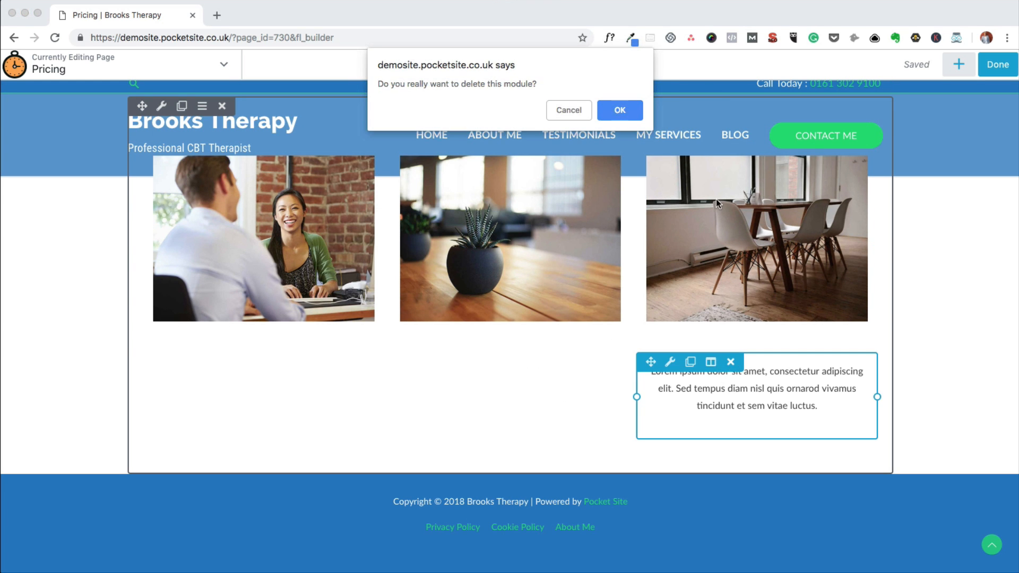
pyautogui.click(616, 112)
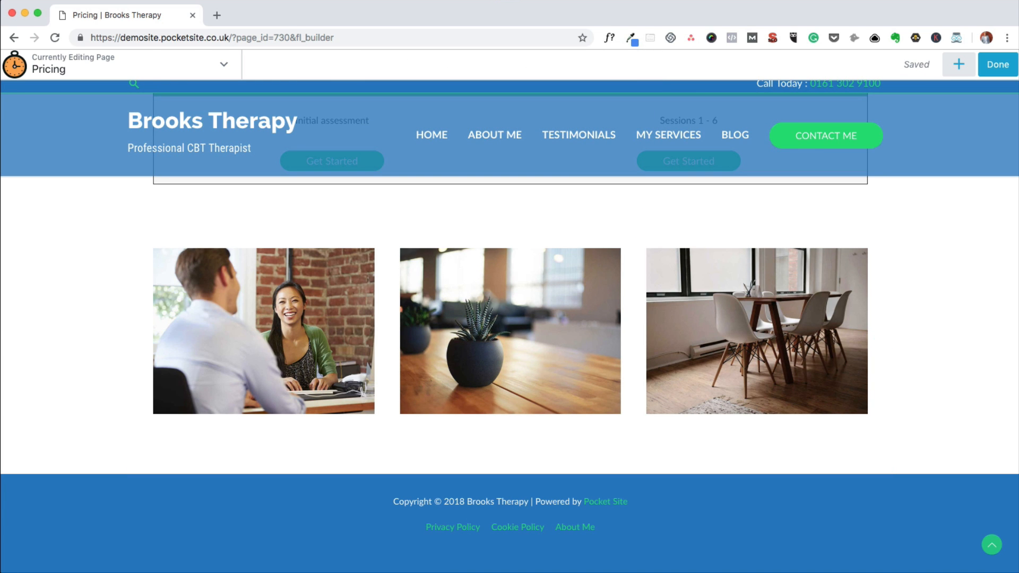
pyautogui.scroll(5, 987, 328)
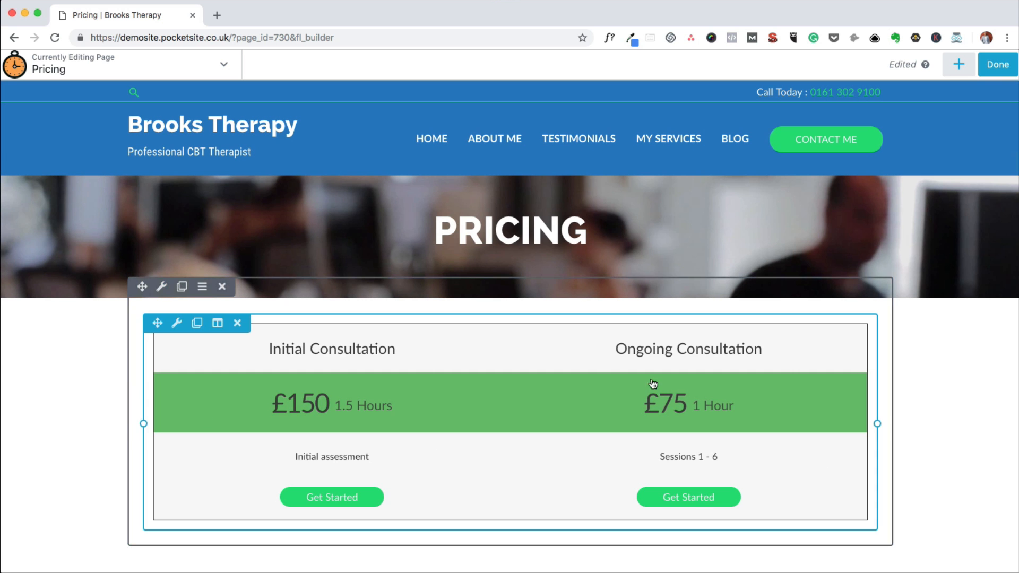
pyautogui.scroll(-1, 953, 424)
pyautogui.scroll(-2, 954, 424)
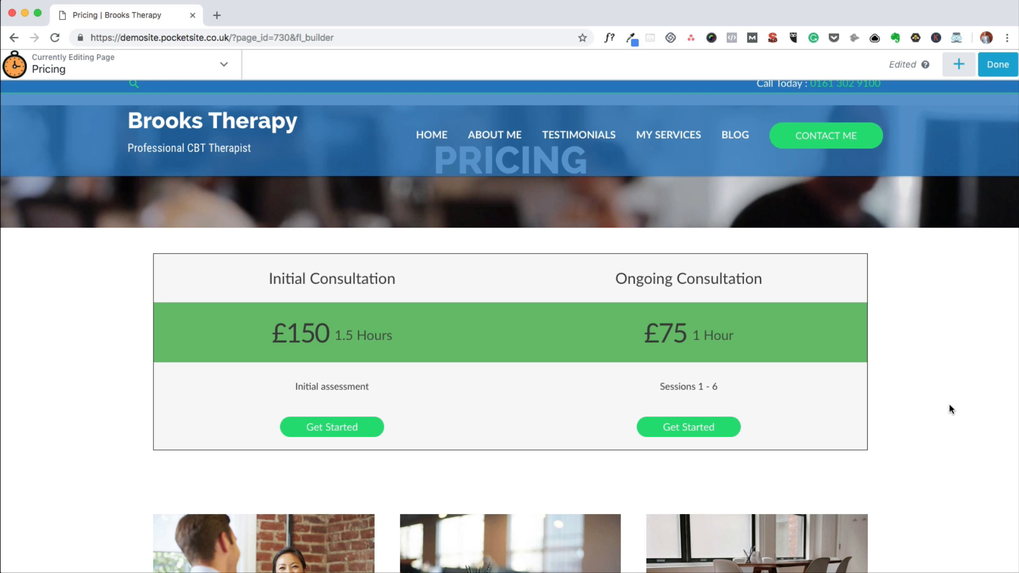
pyautogui.scroll(-10, 949, 408)
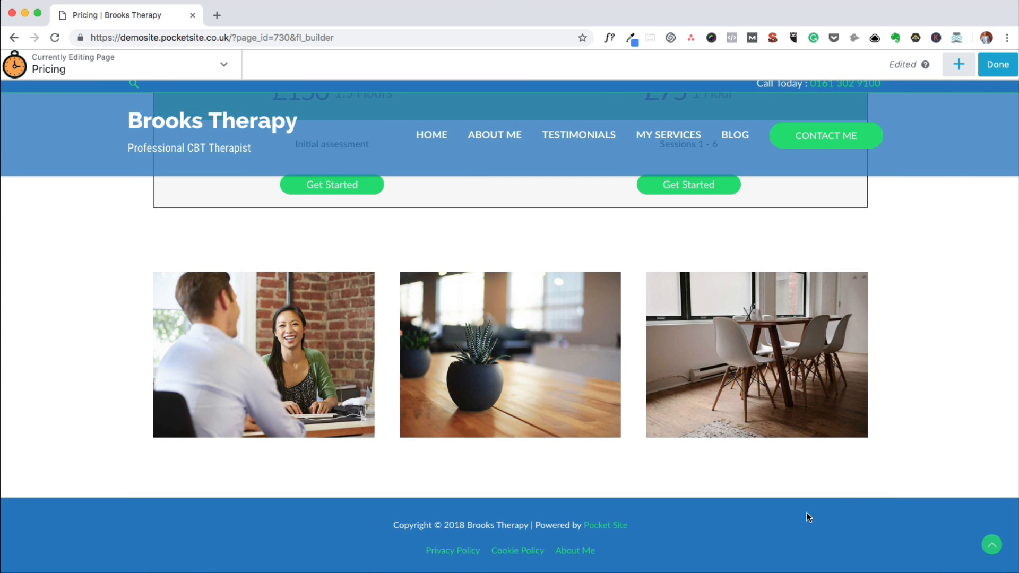
# Step: Add a Call to Action module in a new row beneath the three images
pyautogui.moveTo(676, 484)
pyautogui.click(958, 66)
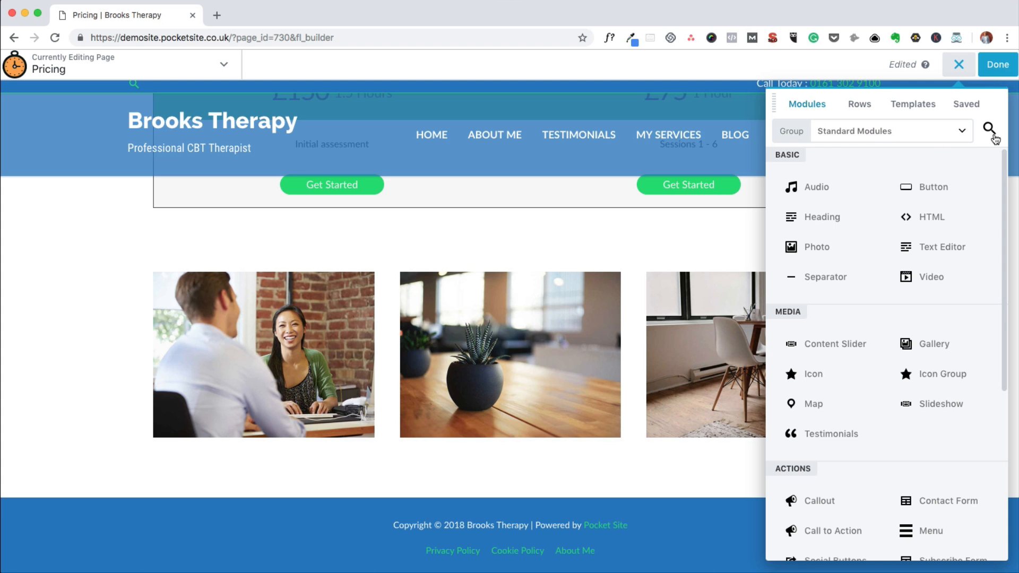
pyautogui.scroll(-2, 914, 340)
pyautogui.scroll(-2, 914, 341)
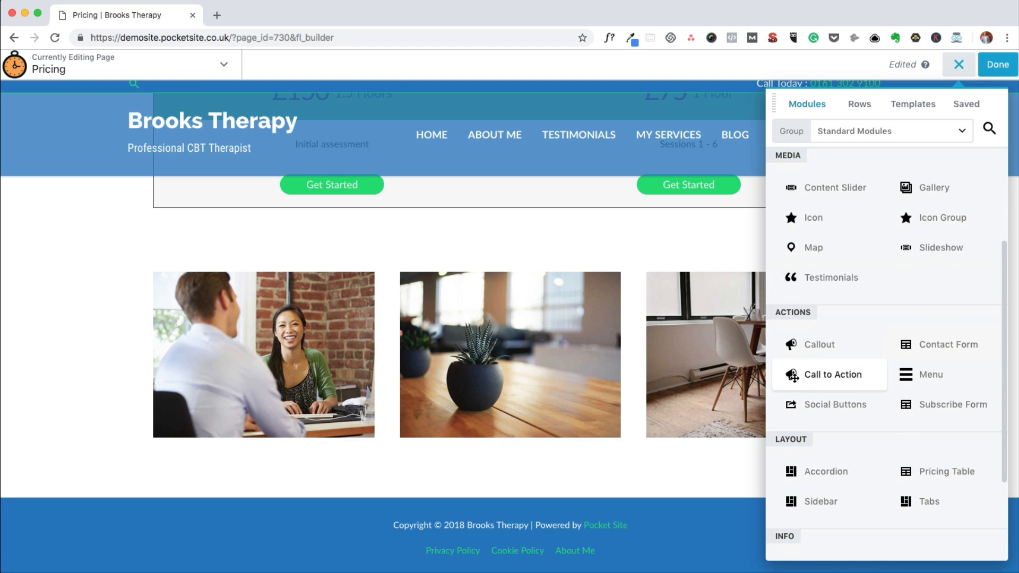
pyautogui.rightClick(800, 374)
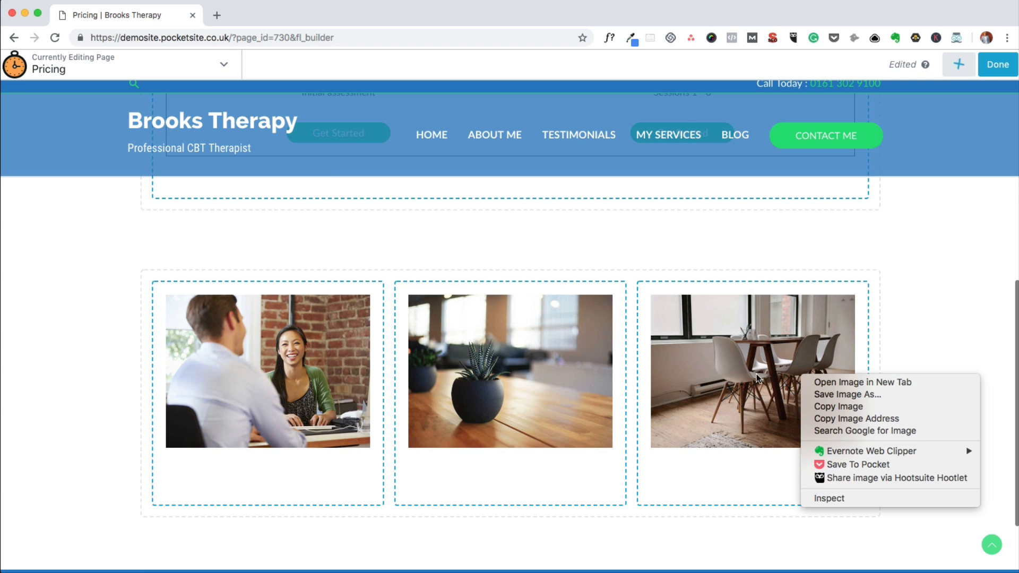
pyautogui.click(954, 115)
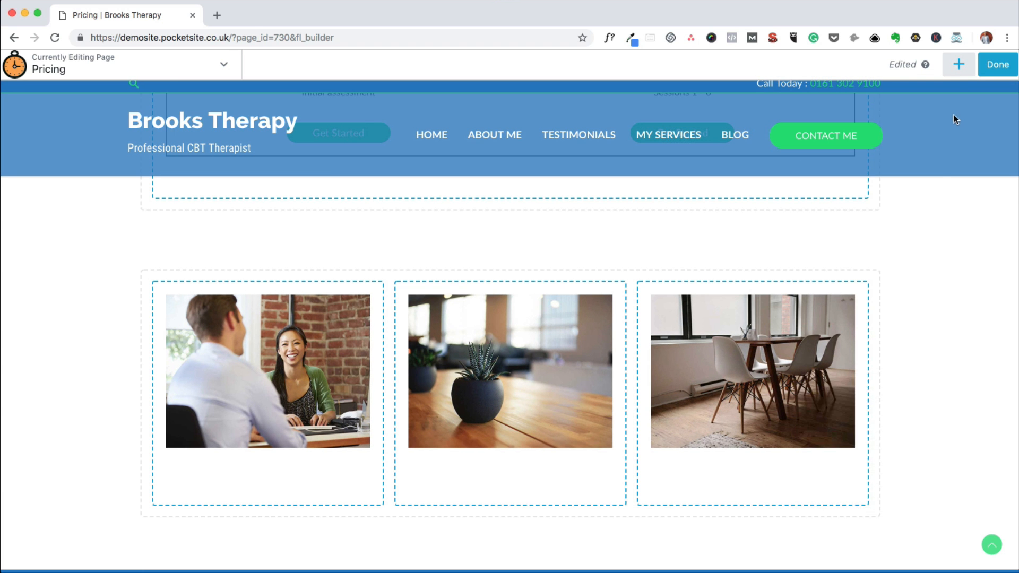
pyautogui.click(958, 64)
pyautogui.moveTo(835, 371); pyautogui.dragTo(332, 455)
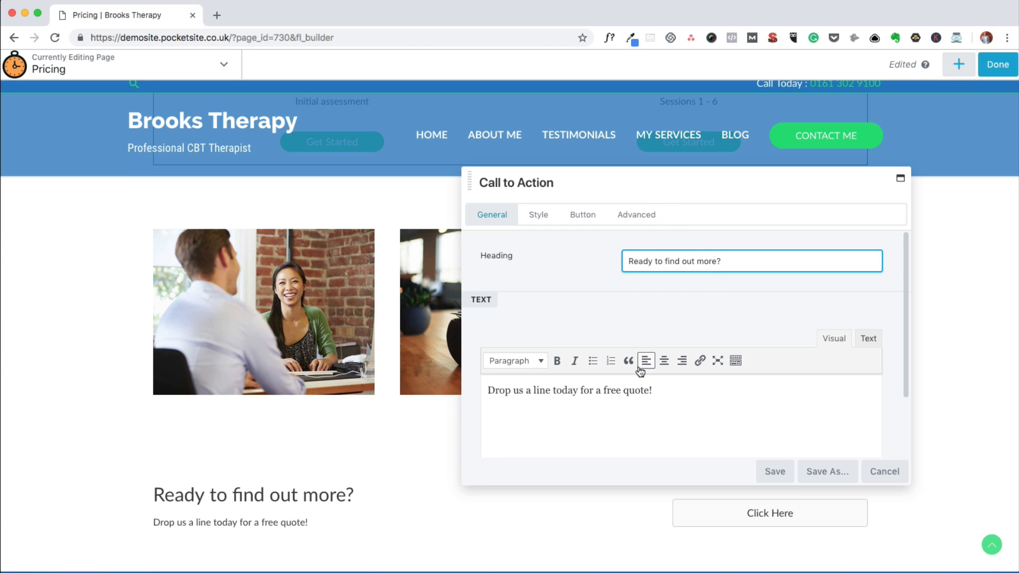
# Step: Replace the call to action's body text with "Get In Touch Today." and save the module
pyautogui.tripleClick(615, 391)
pyautogui.write('Get ')
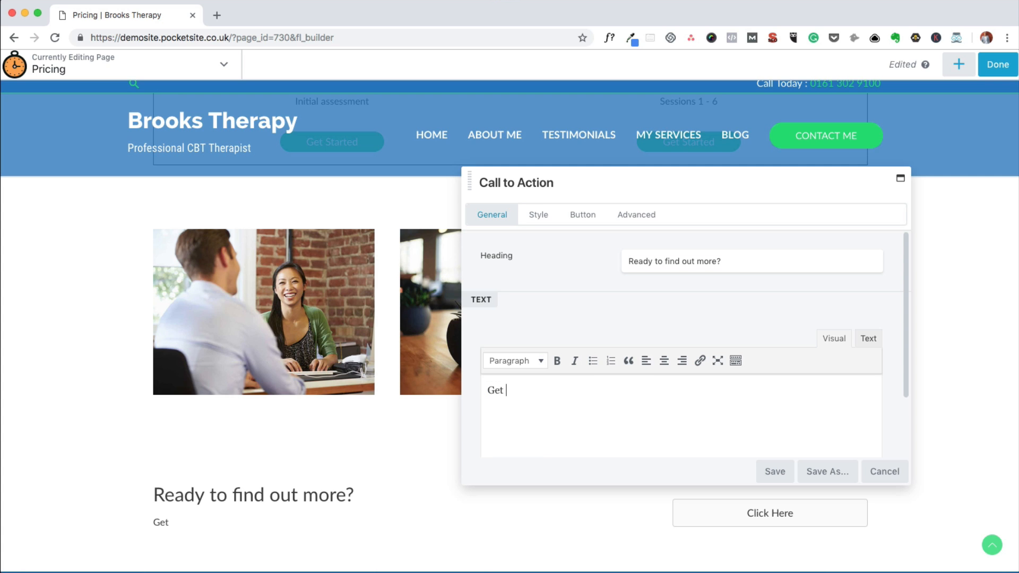
pyautogui.write('In Touch Today.')
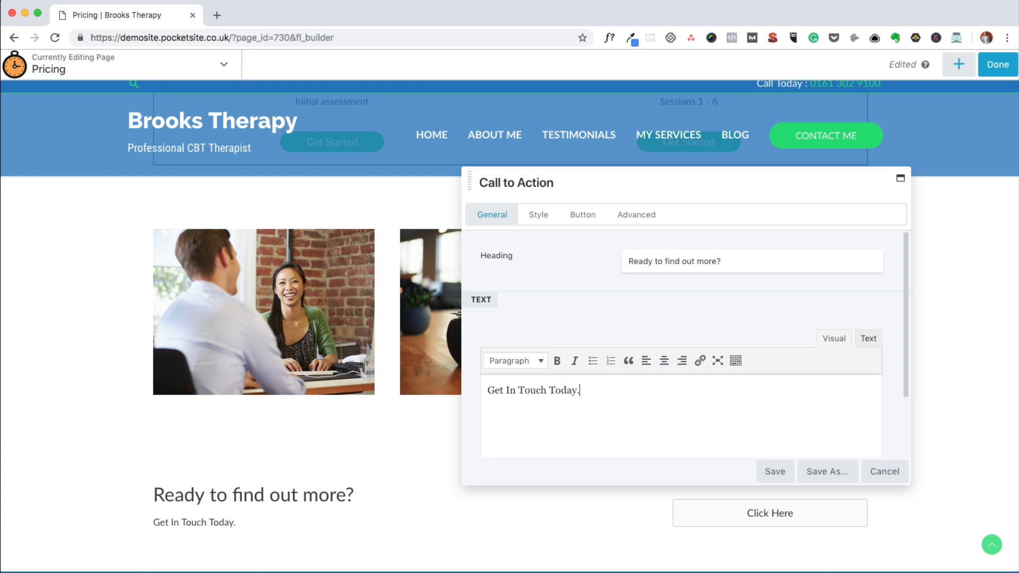
pyautogui.click(773, 471)
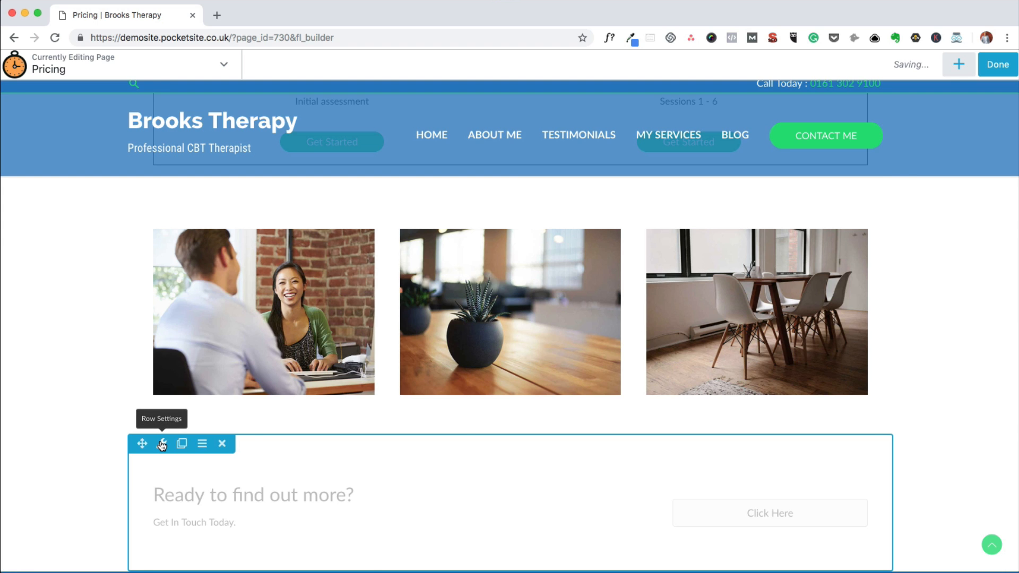
# Step: Set the width of the call to action's row to Full Width in its row settings
pyautogui.click(162, 444)
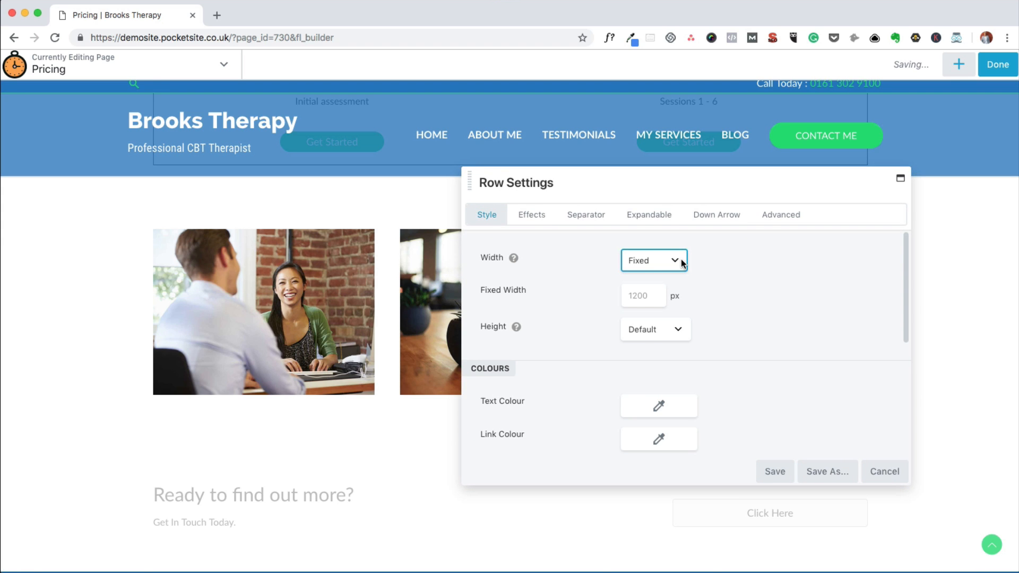
pyautogui.click(682, 263)
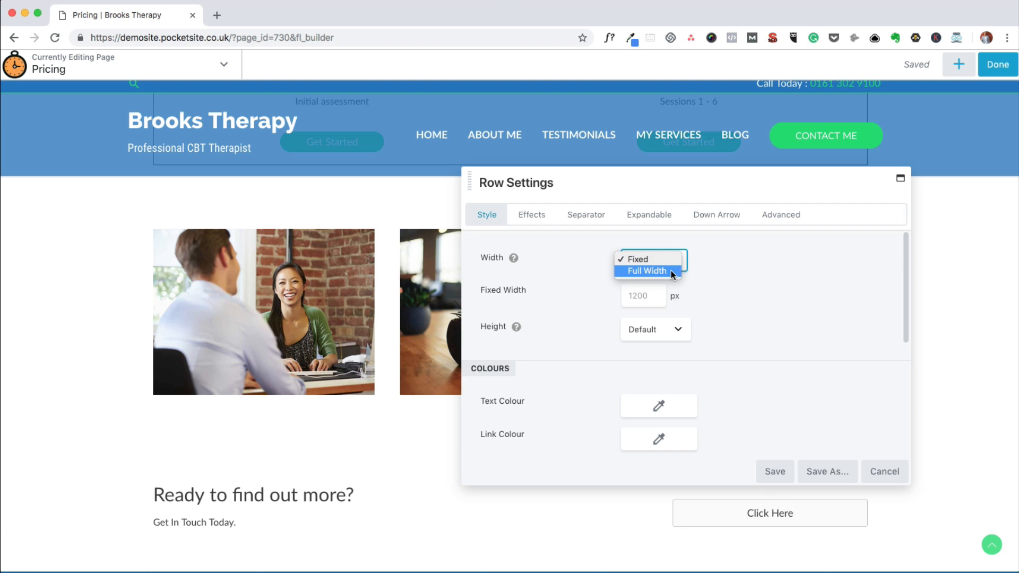
pyautogui.click(671, 270)
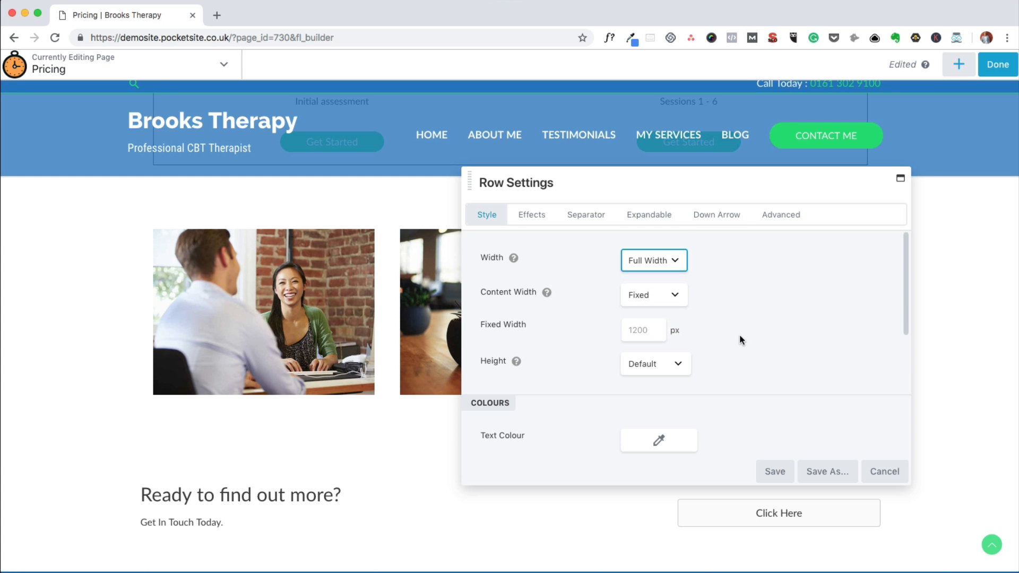
# Step: Give the call to action row a solid Colour background using the green preset #05dc6a
pyautogui.scroll(-3, 740, 338)
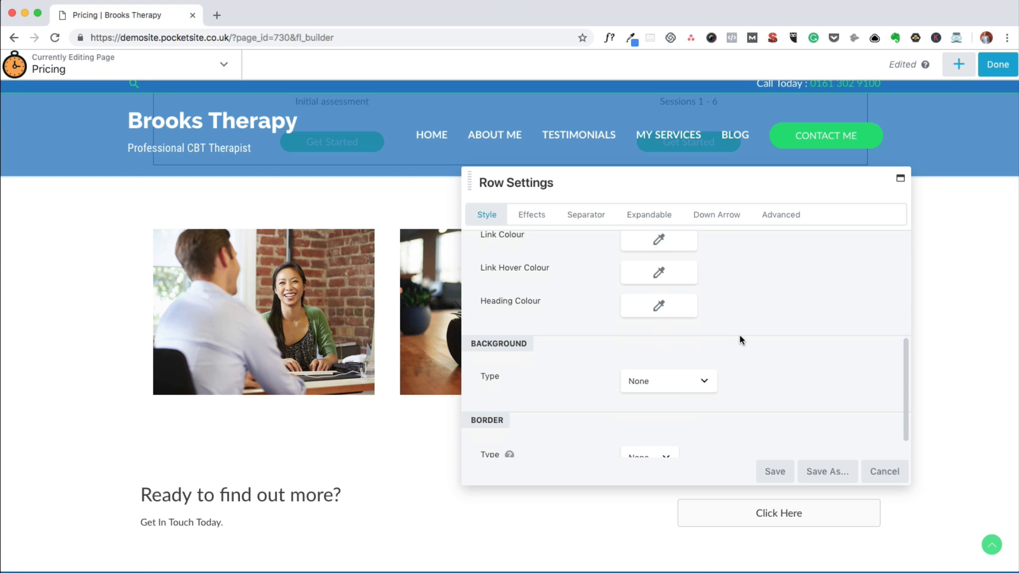
pyautogui.scroll(-1, 741, 339)
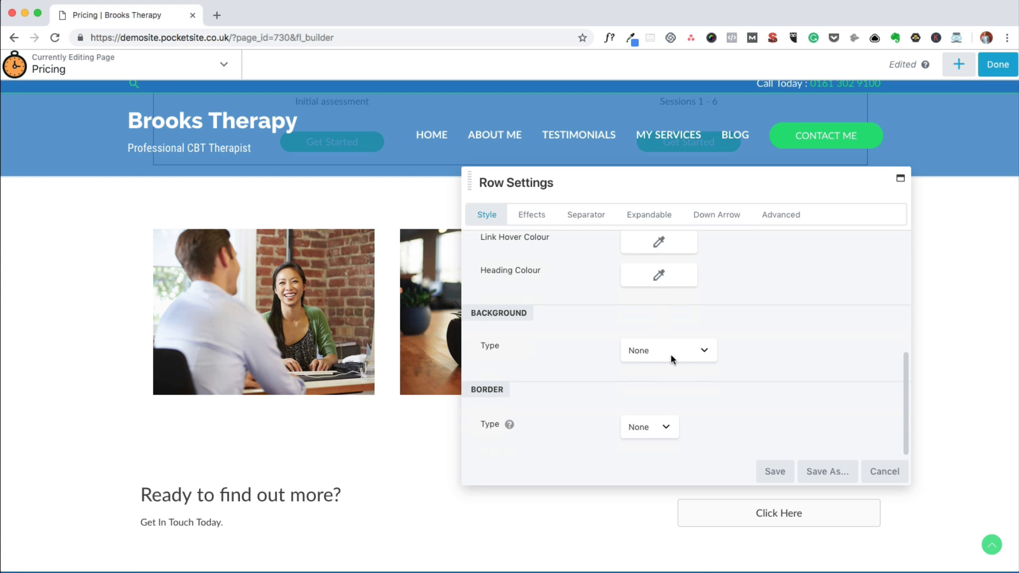
pyautogui.click(702, 352)
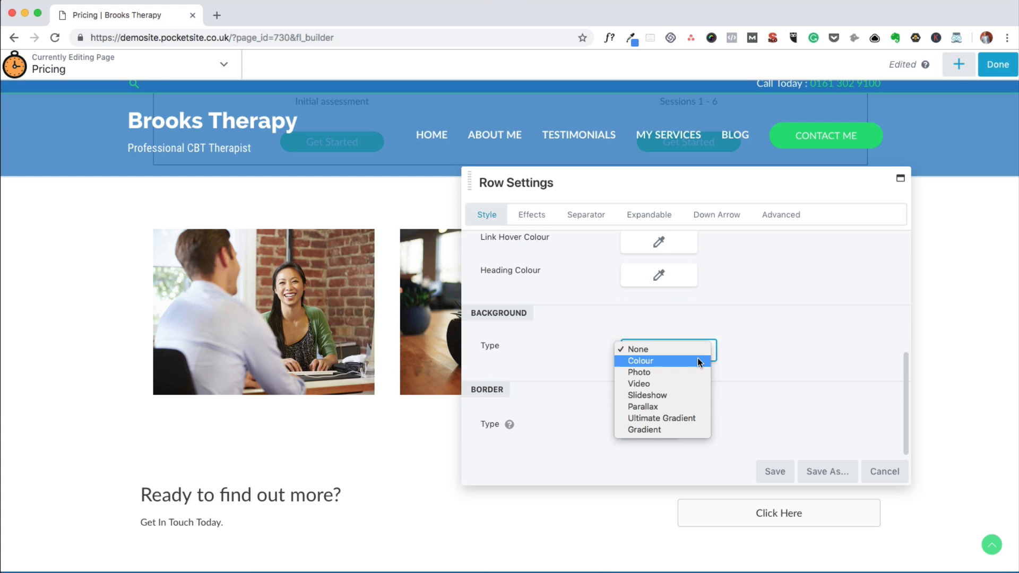
pyautogui.click(698, 360)
pyautogui.scroll(-1, 706, 364)
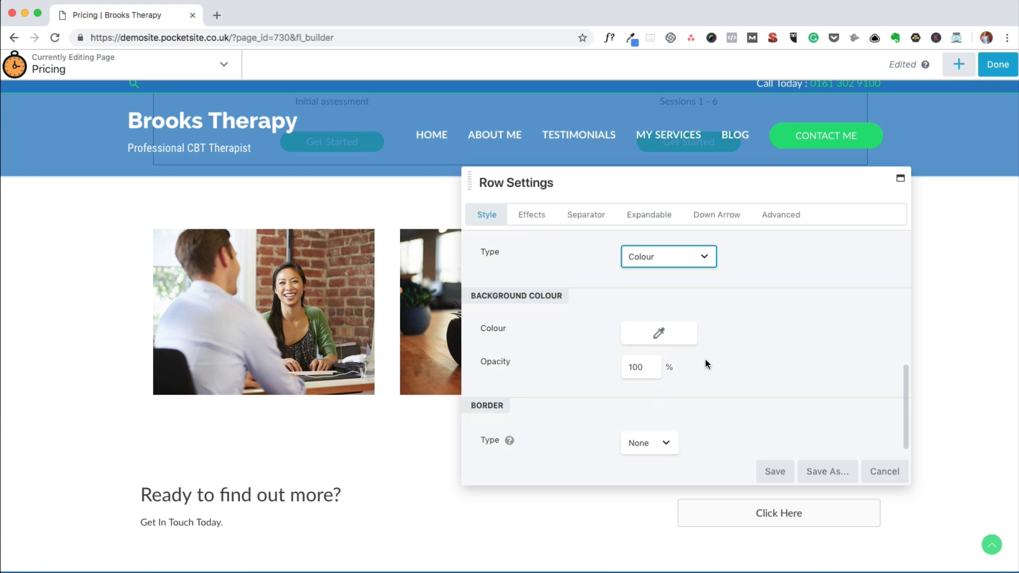
pyautogui.click(658, 332)
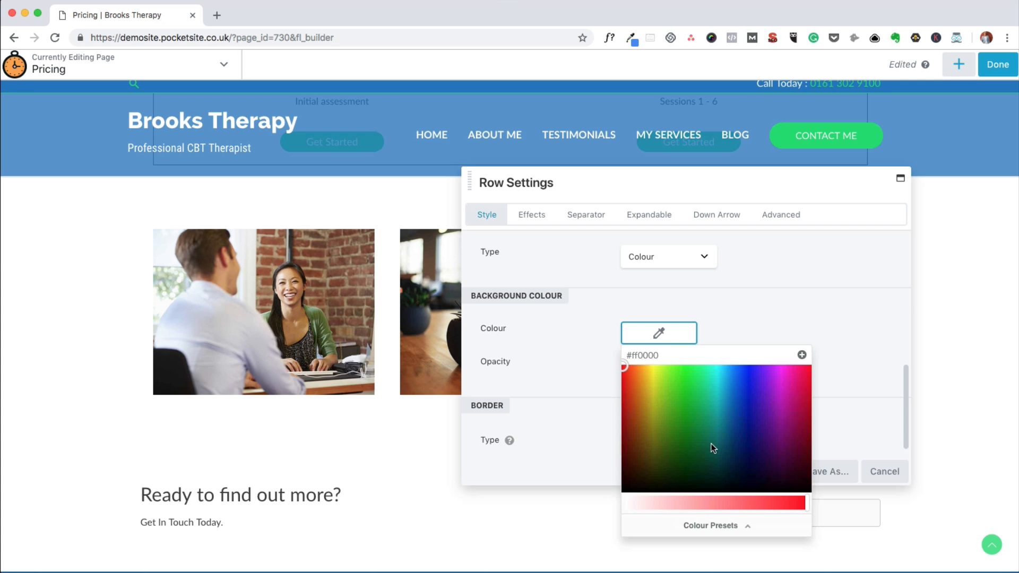
pyautogui.scroll(-2, 711, 451)
pyautogui.click(710, 525)
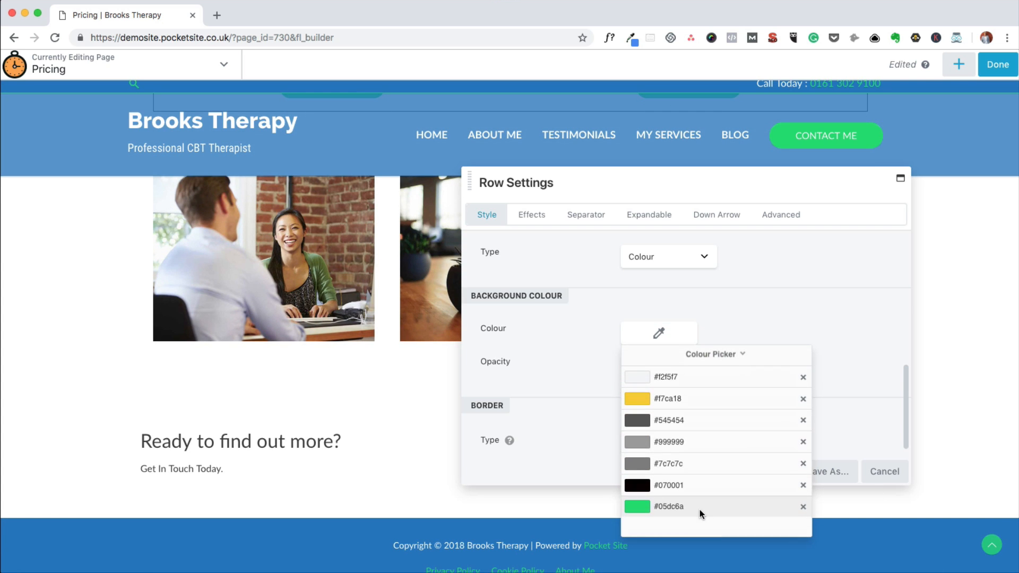
pyautogui.click(636, 507)
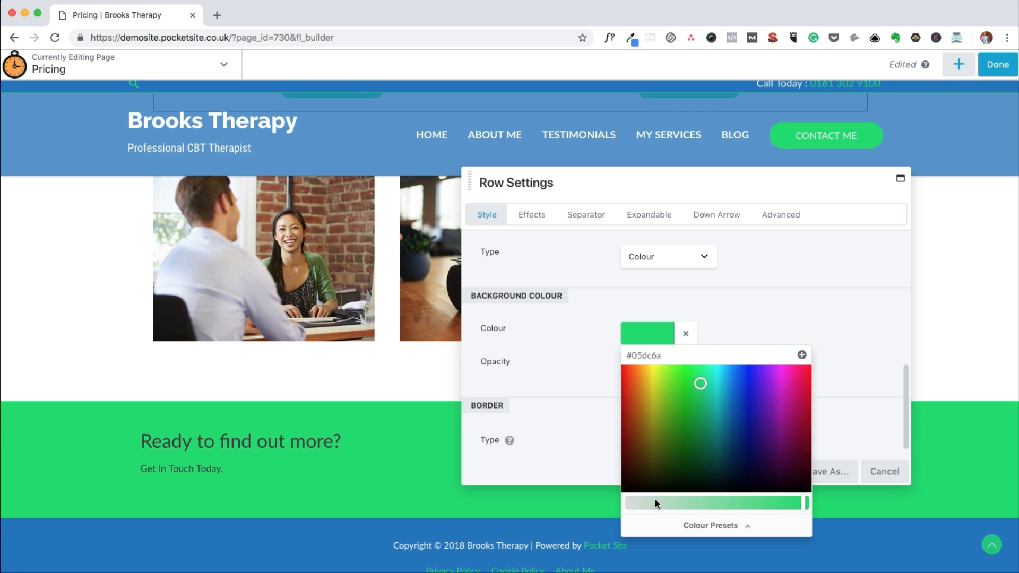
pyautogui.click(855, 426)
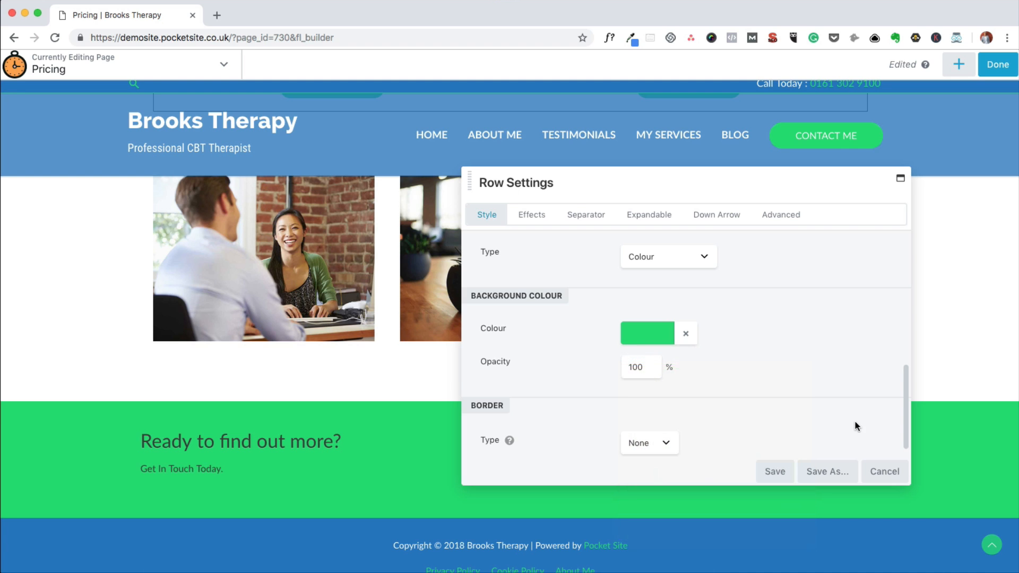
# Step: Set the row's background colour opacity to 50% and save the row settings
pyautogui.click(642, 366)
pyautogui.moveTo(642, 366); pyautogui.dragTo(620, 365)
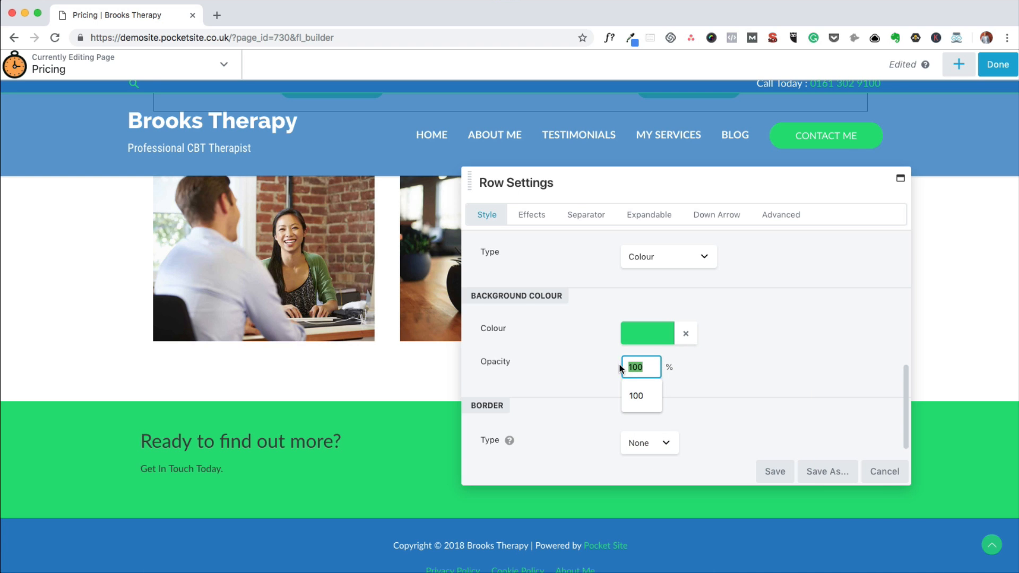
pyautogui.write('7')
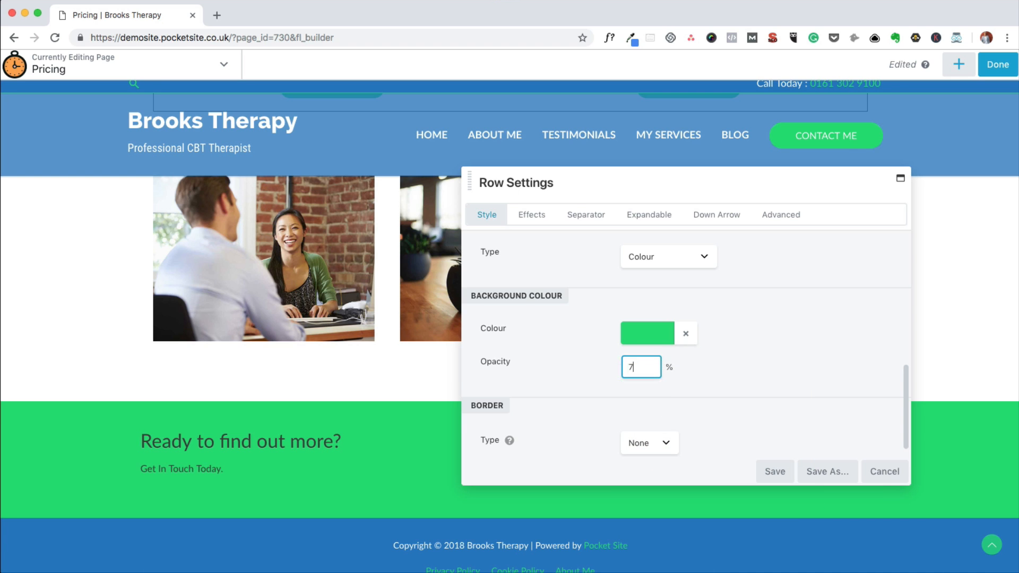
pyautogui.write('5')
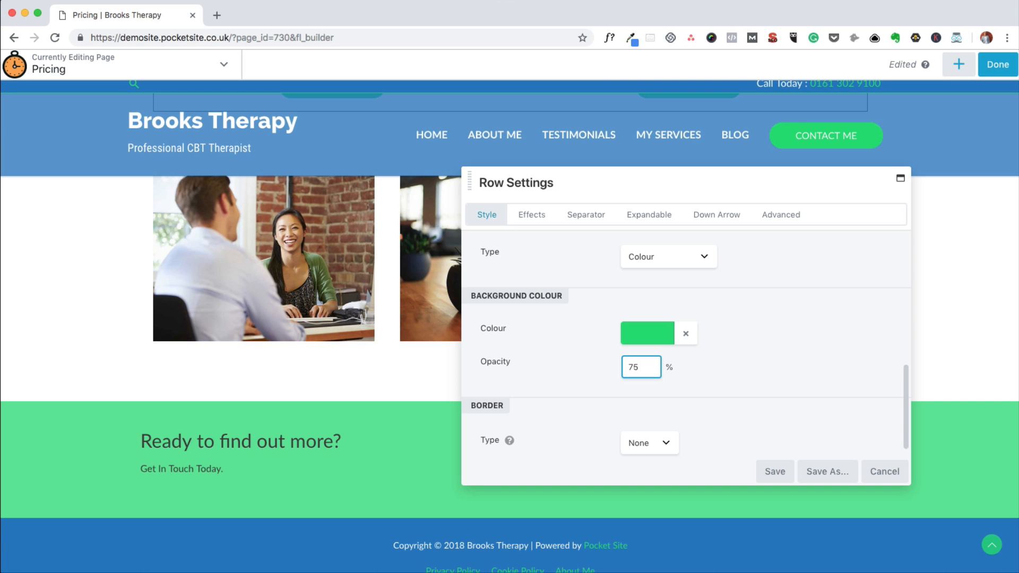
pyautogui.press('BackSpace')
pyautogui.press('BackSpace')
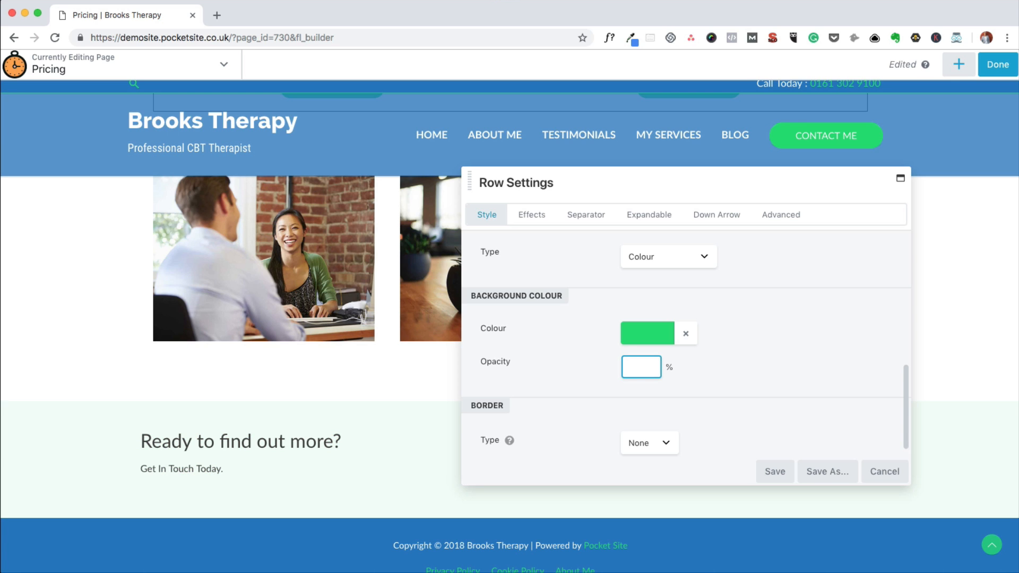
pyautogui.write('50')
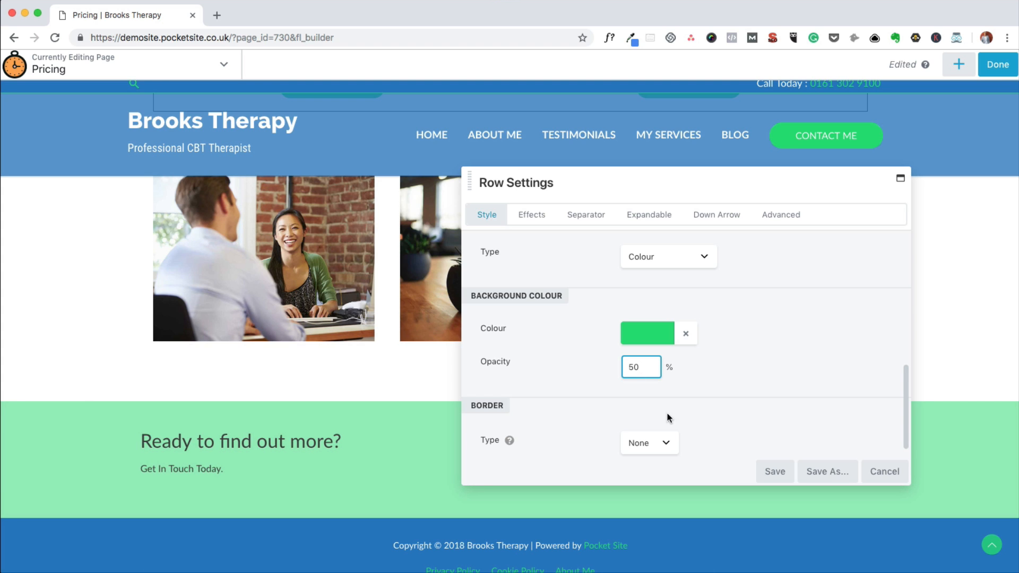
pyautogui.click(764, 472)
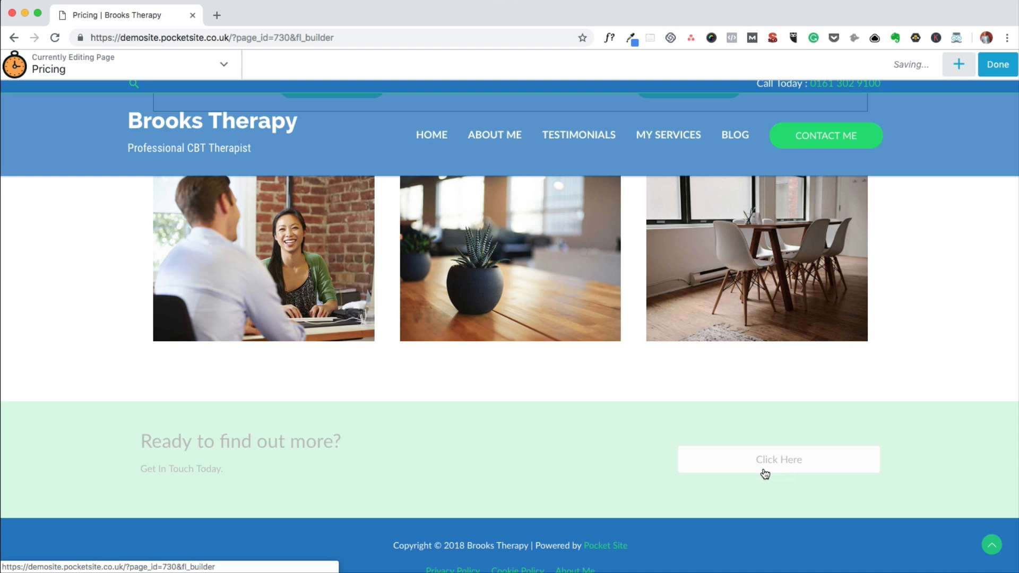
# Step: Link the call to action's button to the Contact Me page, found by searching for "contact"
pyautogui.scroll(-1, 761, 471)
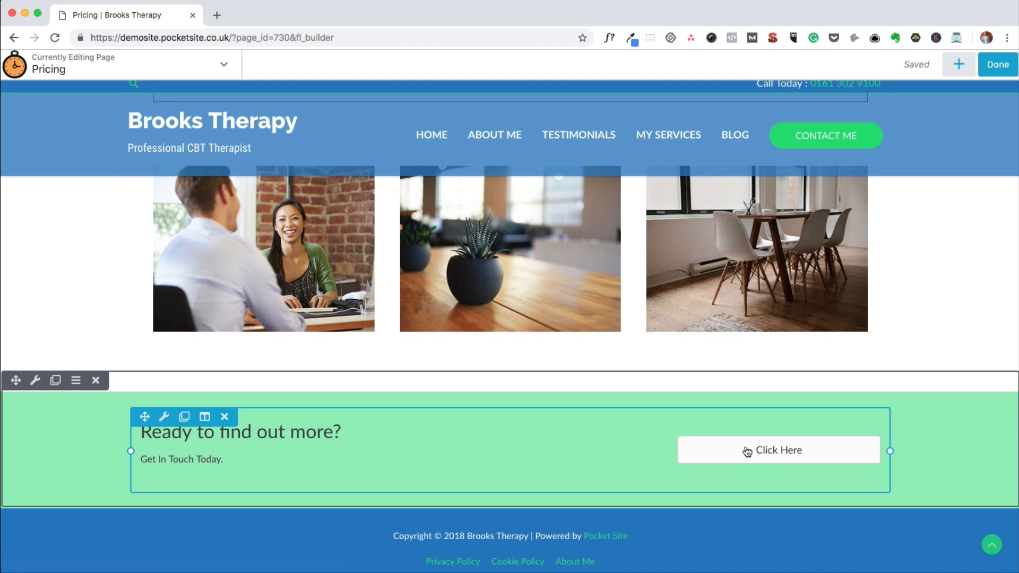
pyautogui.click(164, 418)
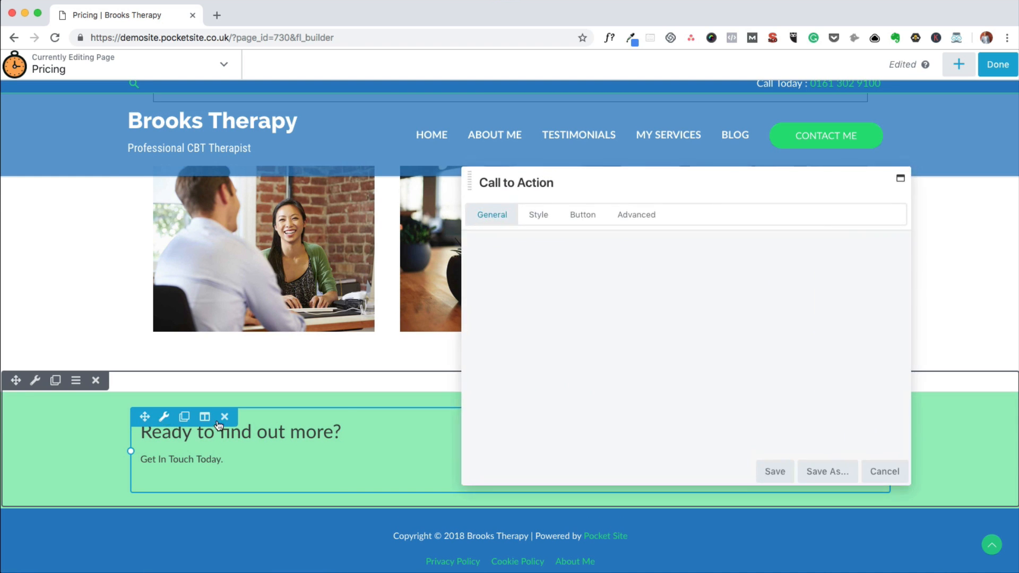
pyautogui.click(582, 217)
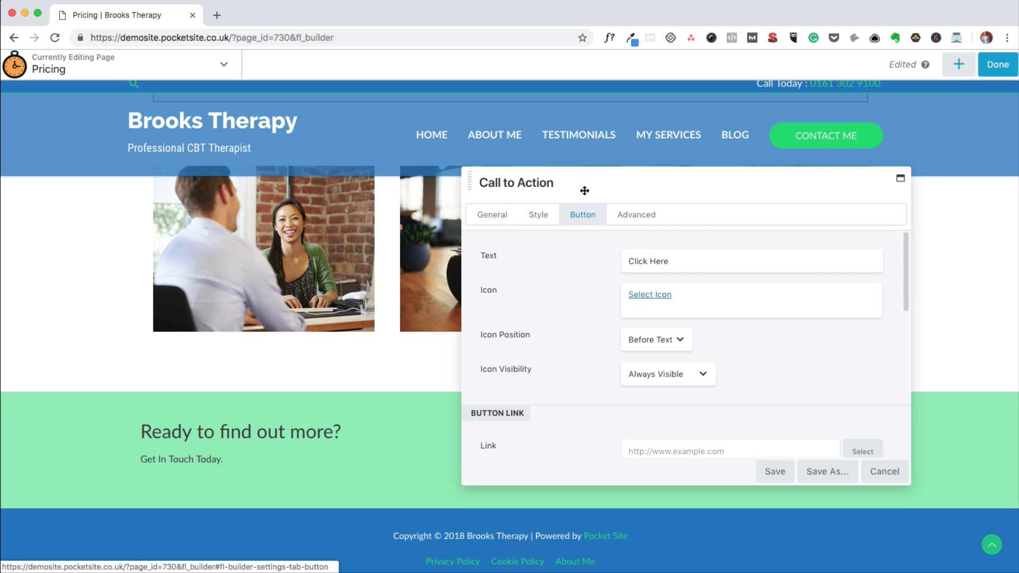
pyautogui.moveTo(564, 191); pyautogui.dragTo(277, 176)
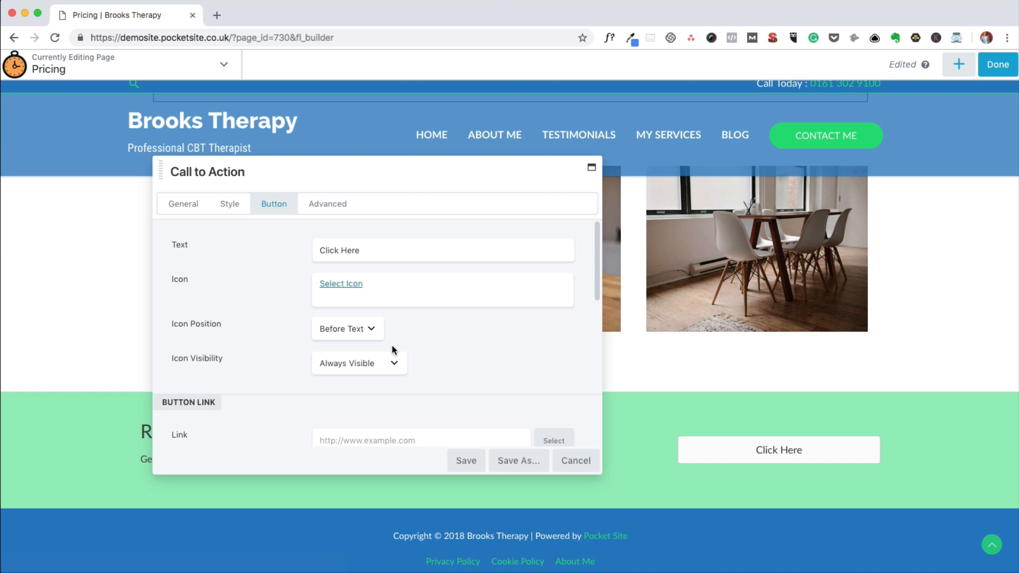
pyautogui.scroll(-3, 392, 346)
pyautogui.scroll(-1, 504, 374)
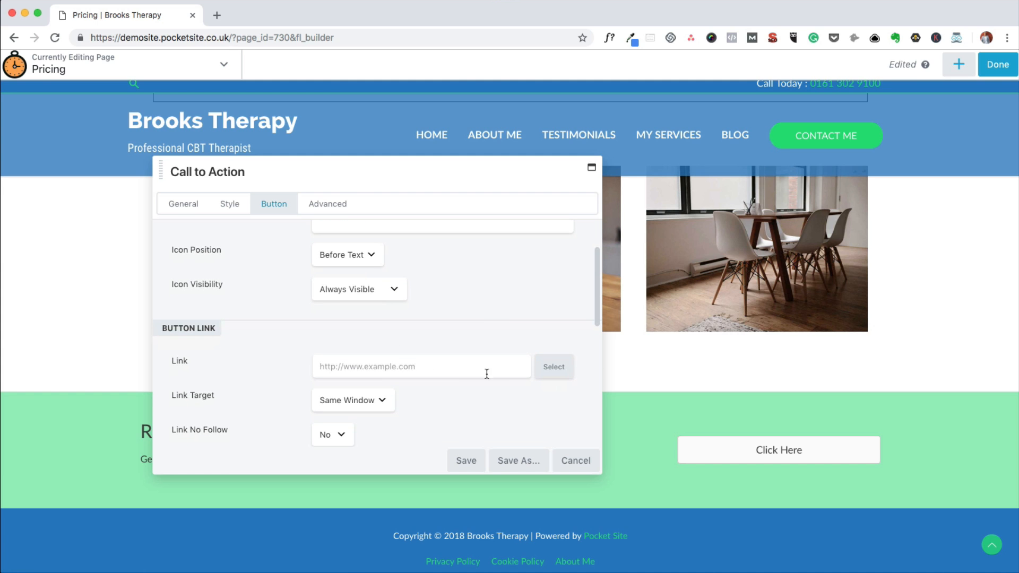
pyautogui.scroll(-1, 486, 369)
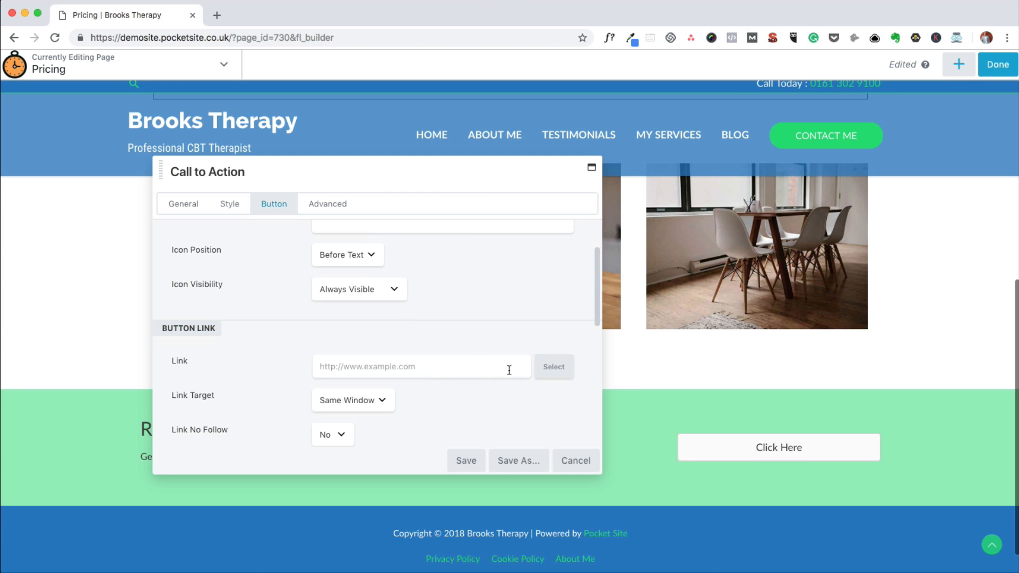
pyautogui.click(552, 371)
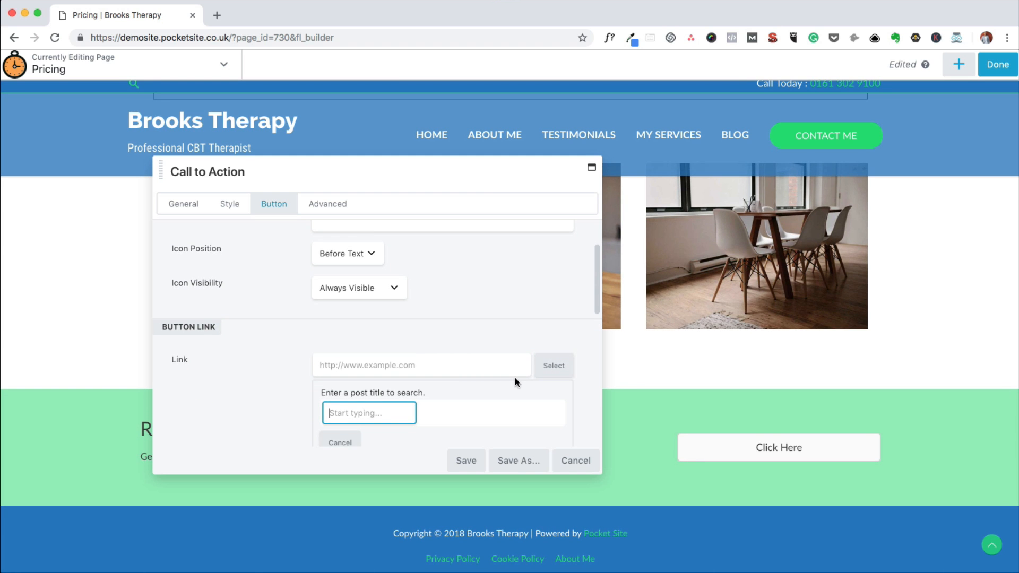
pyautogui.write('contact')
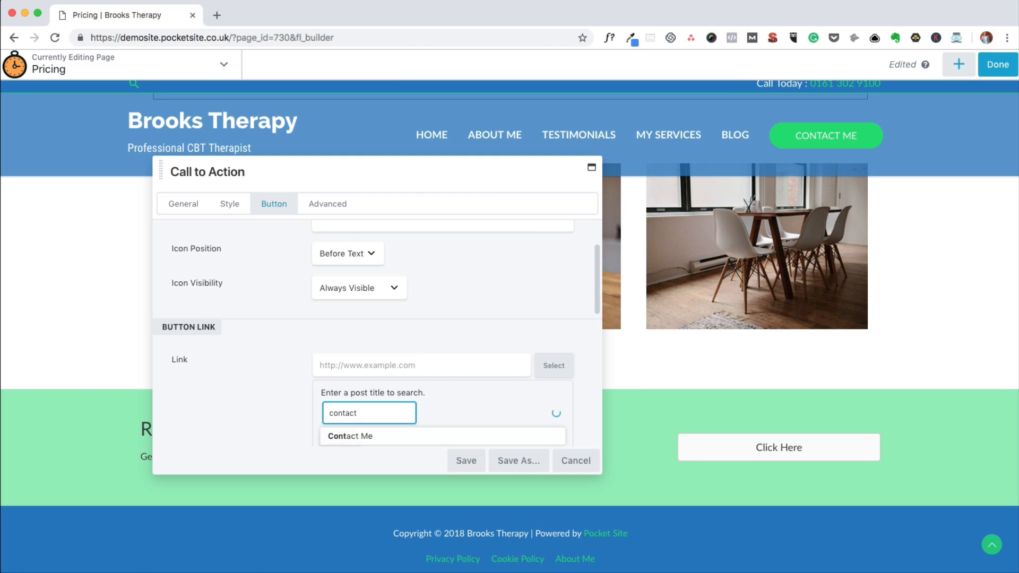
pyautogui.click(371, 437)
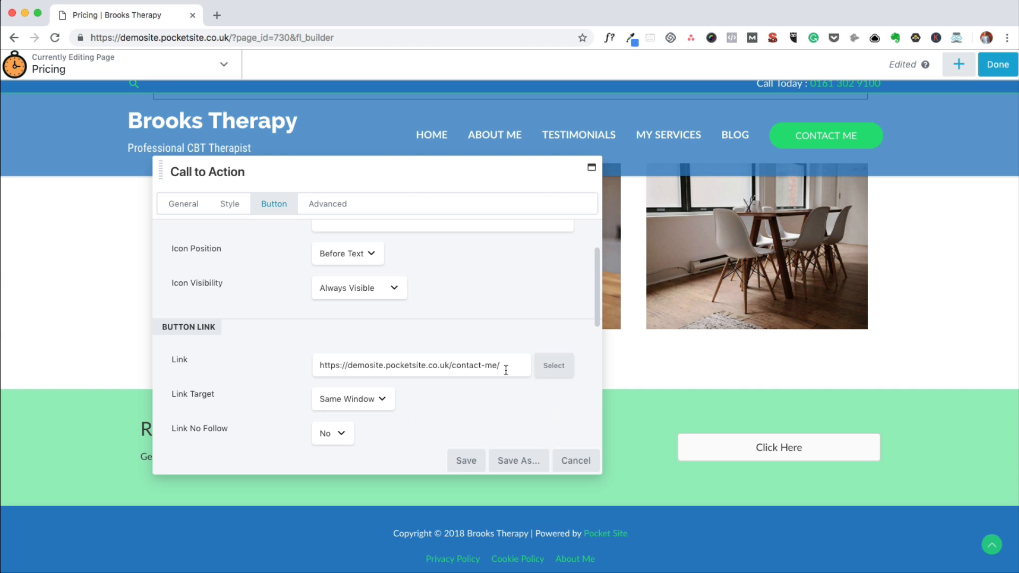
# Step: Set the call to action button's round corners to 100 px
pyautogui.scroll(-5, 493, 385)
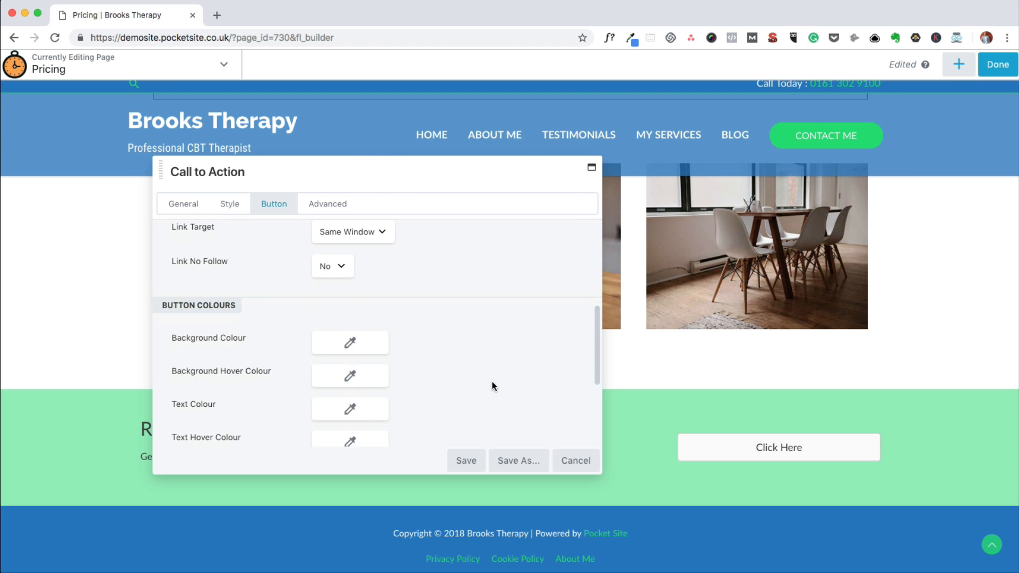
pyautogui.scroll(-5, 493, 386)
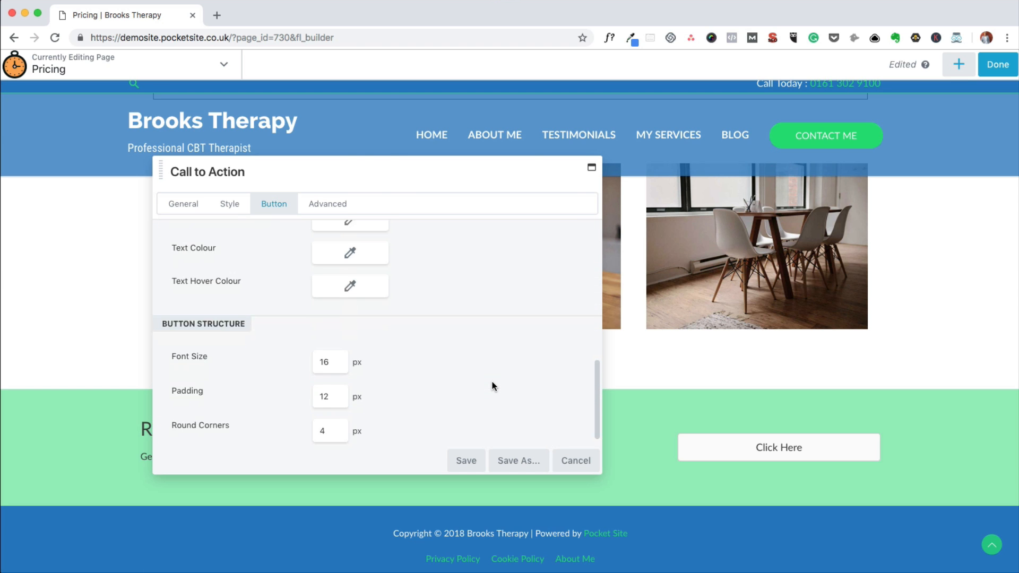
pyautogui.doubleClick(318, 414)
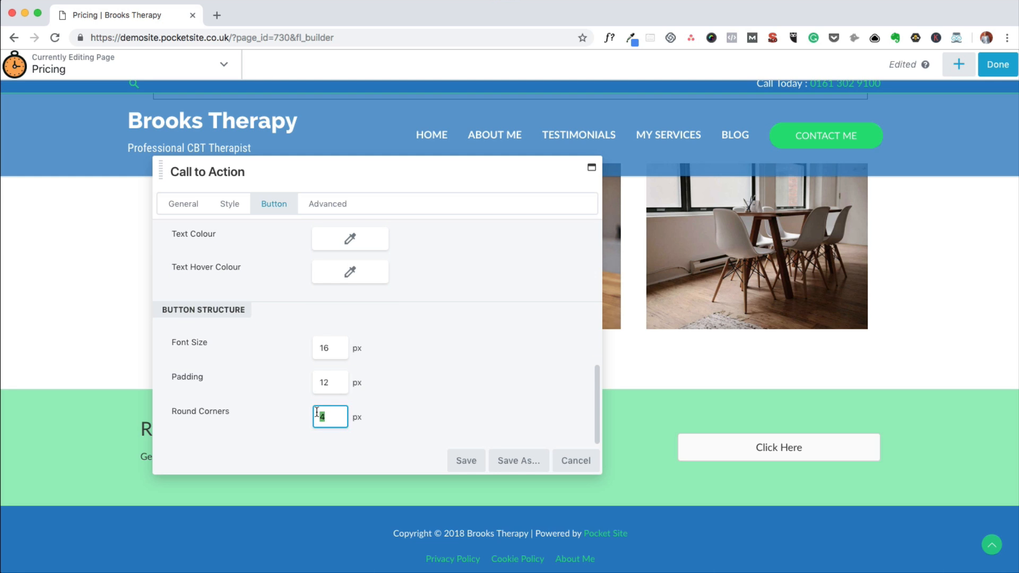
pyautogui.write('100')
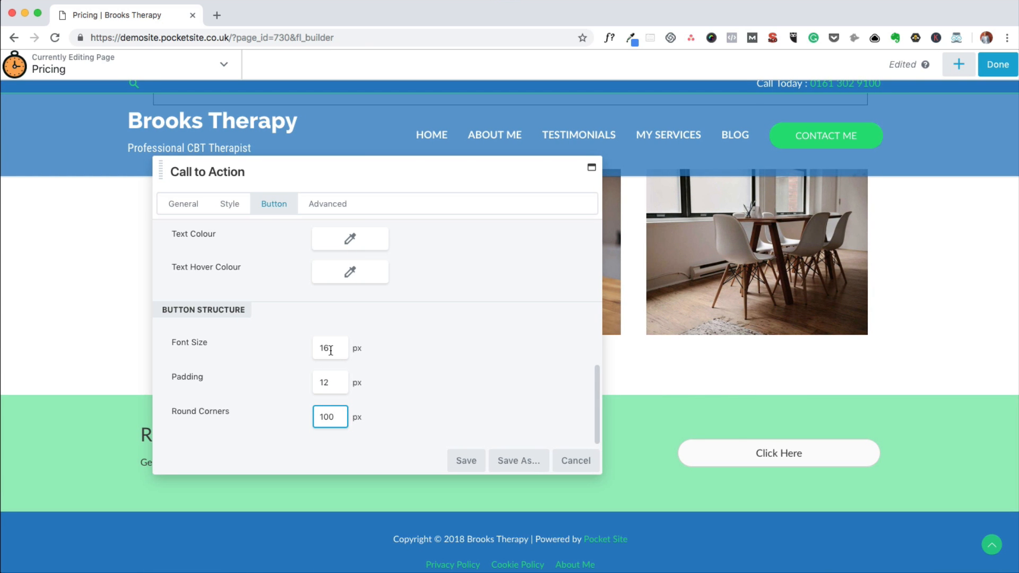
# Step: Change the call to action's button text to "CLICK HERE" and save the module
pyautogui.scroll(10, 343, 357)
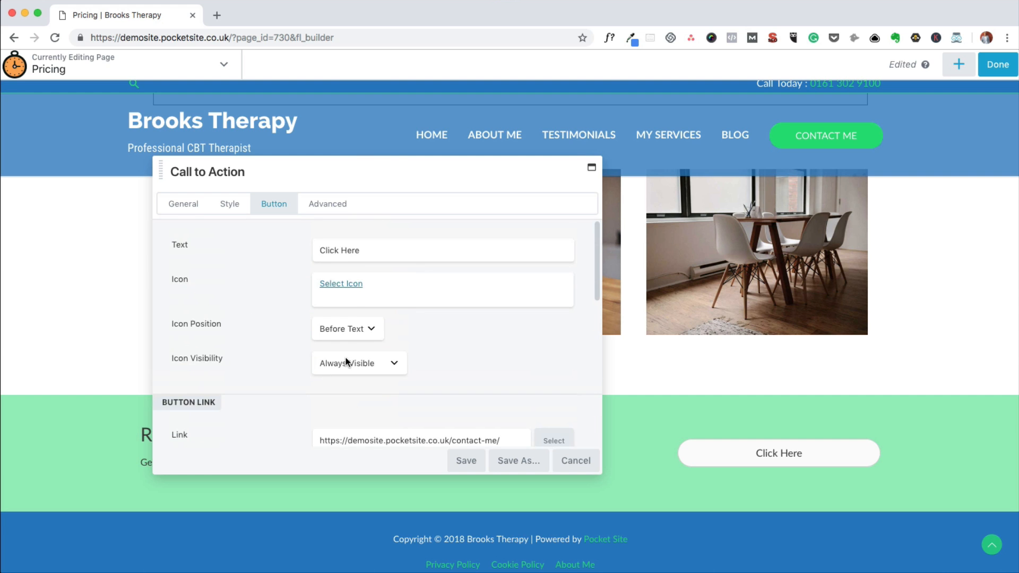
pyautogui.click(364, 251)
pyautogui.tripleClick(346, 252)
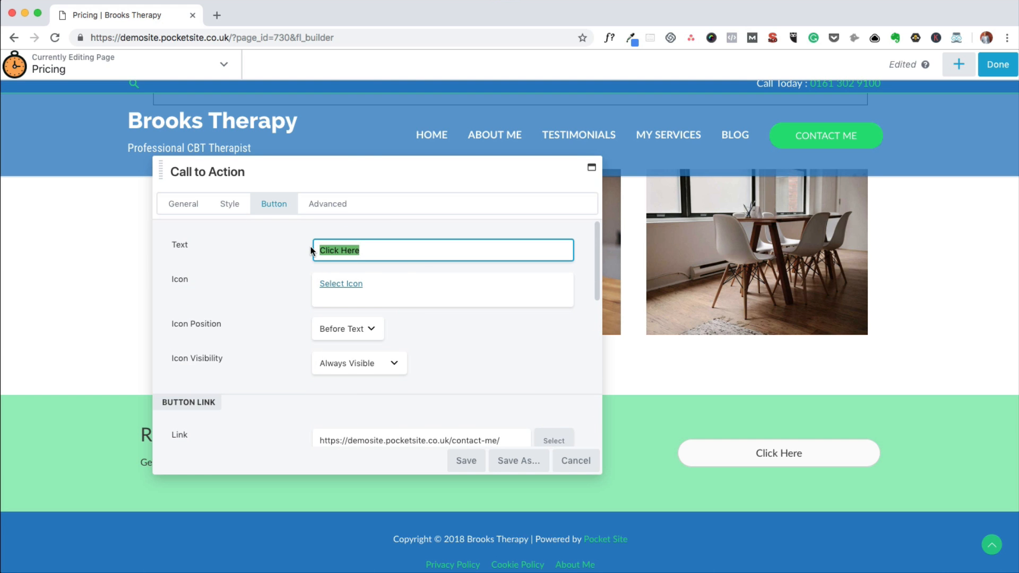
pyautogui.write('CLICK ')
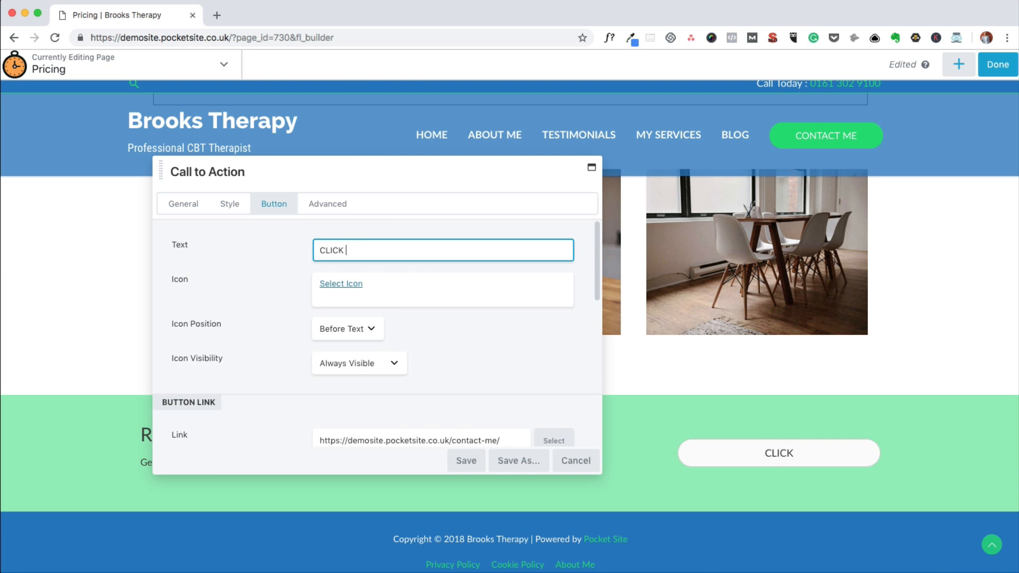
pyautogui.write('HERE')
pyautogui.click(462, 462)
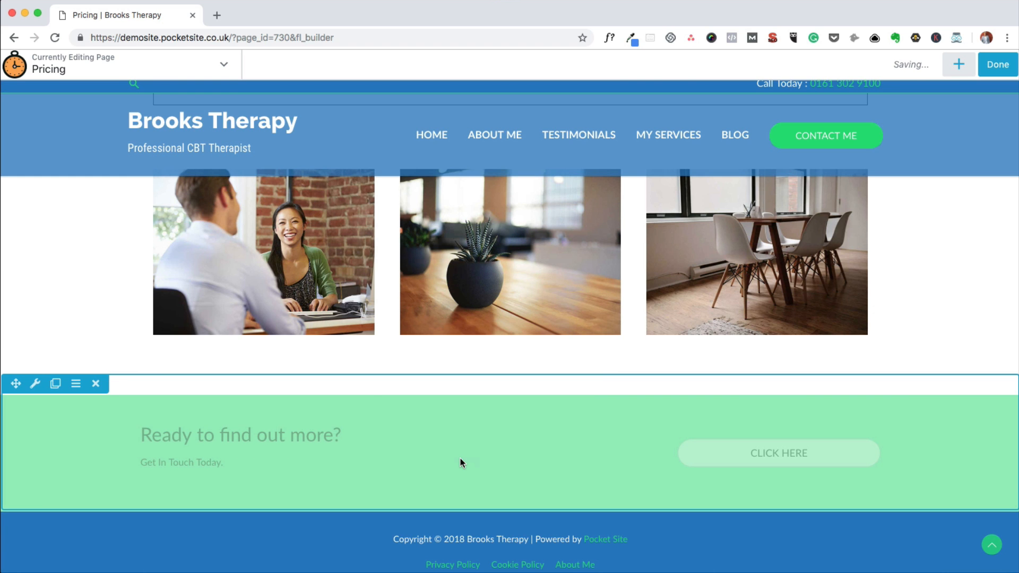
# Step: Review the whole Pricing page, from the price boxes and images down to the call to action
pyautogui.scroll(10, 972, 327)
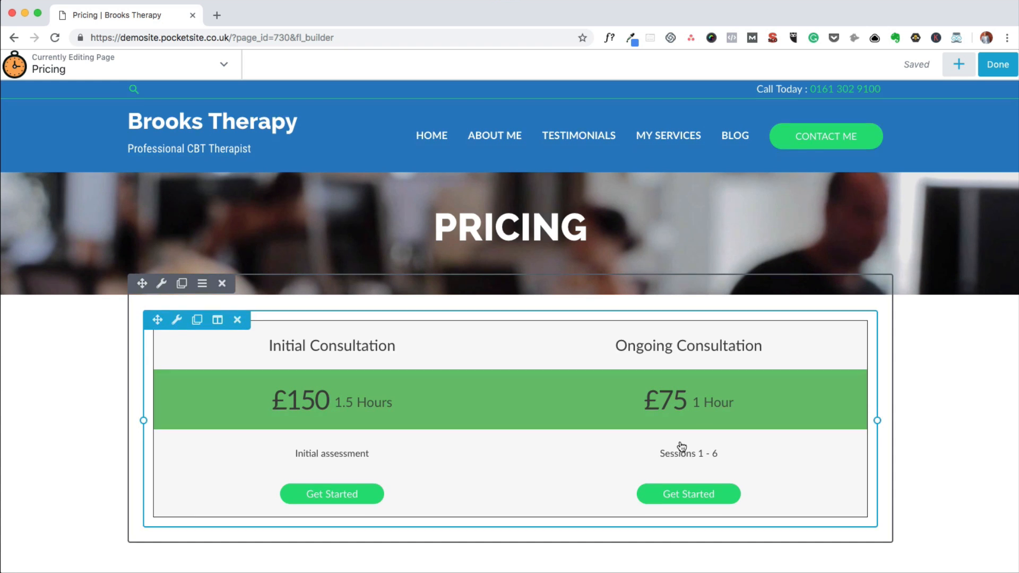
pyautogui.scroll(-2, 680, 447)
pyautogui.scroll(-4, 682, 446)
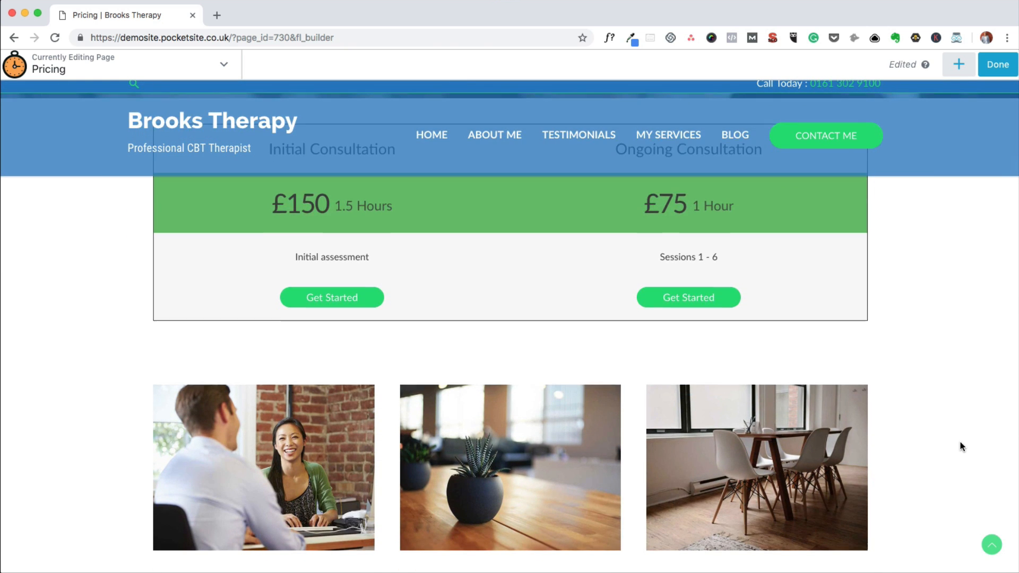
pyautogui.scroll(-2, 959, 442)
pyautogui.scroll(-4, 960, 443)
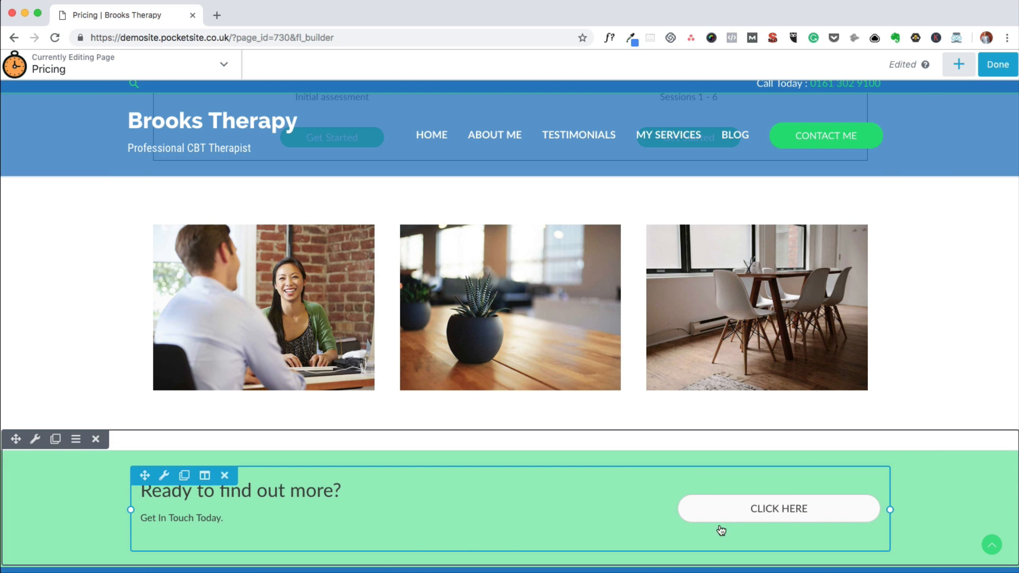
pyautogui.scroll(7, 954, 317)
pyautogui.scroll(-3, 954, 317)
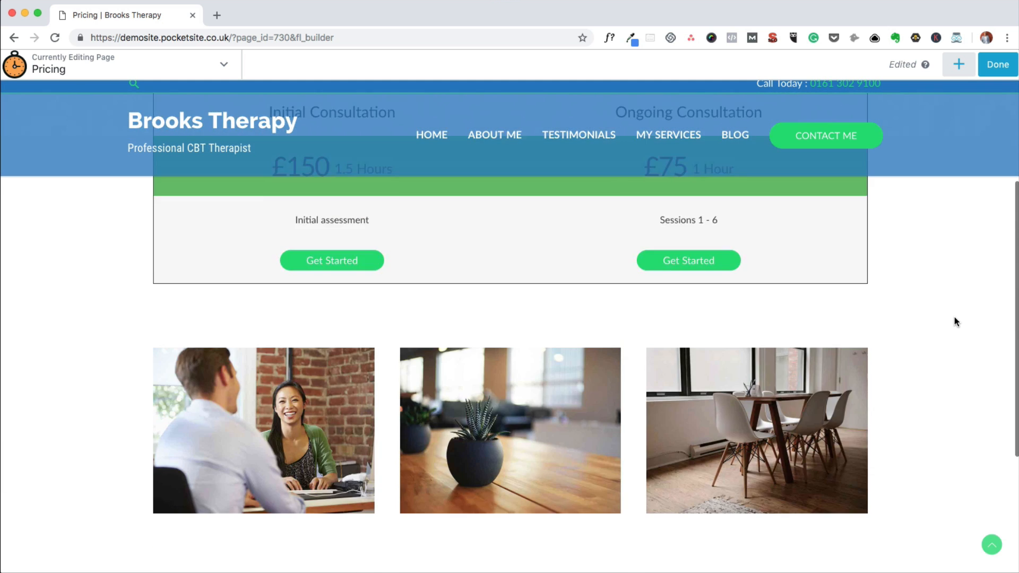
pyautogui.scroll(-7, 954, 321)
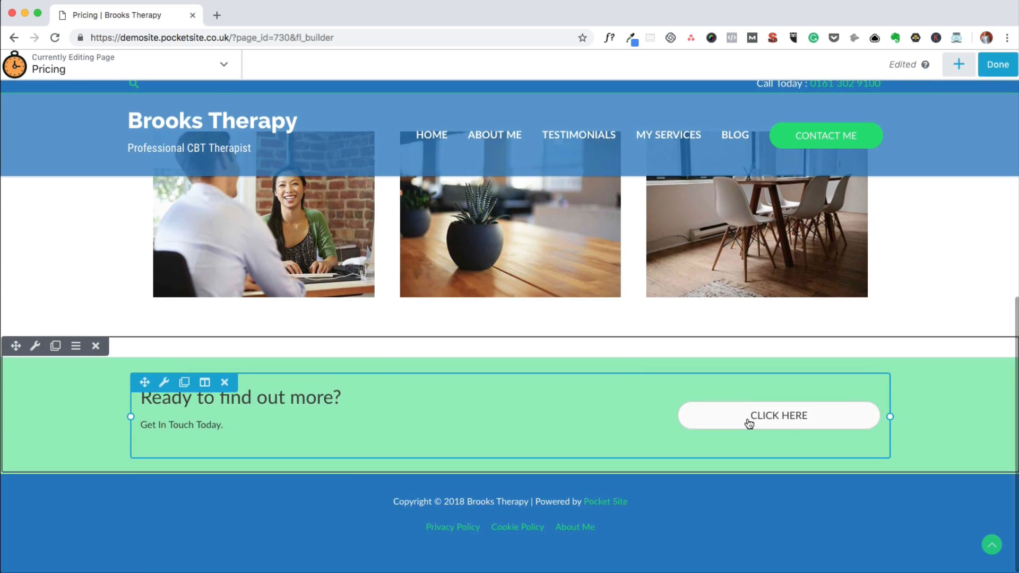
pyautogui.scroll(10, 898, 266)
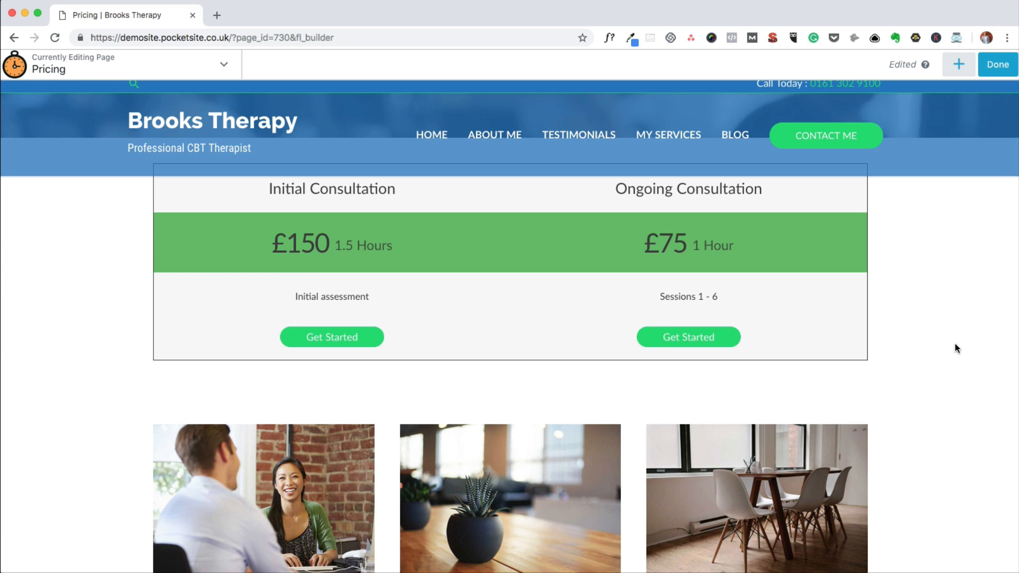
pyautogui.scroll(5, 954, 349)
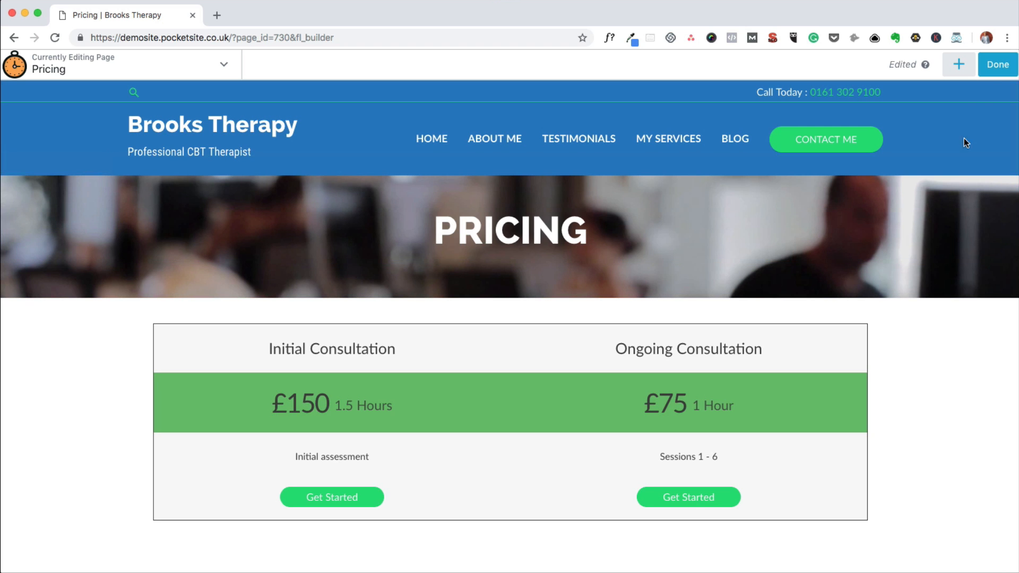
# Step: Finish editing and publish the Pricing page
pyautogui.click(991, 75)
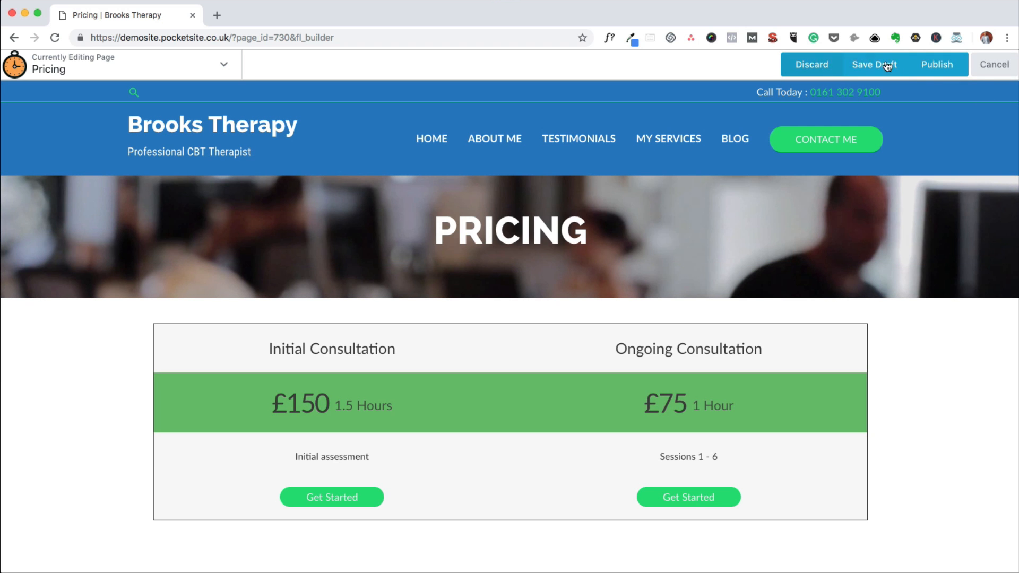
pyautogui.click(937, 65)
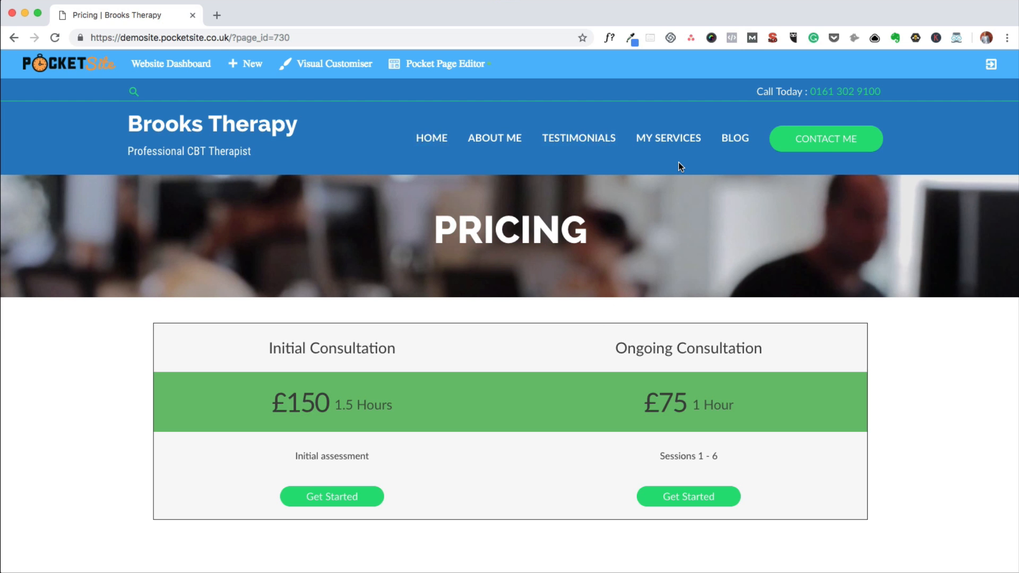
# Step: Add the Pricing page to the Primary Menu in the Visual Customiser
pyautogui.click(340, 68)
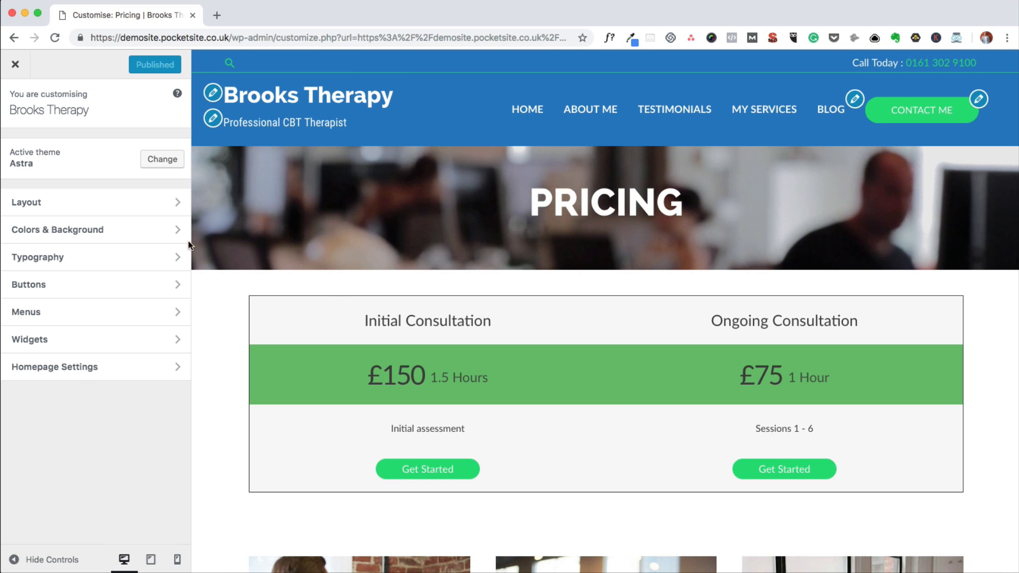
pyautogui.click(139, 313)
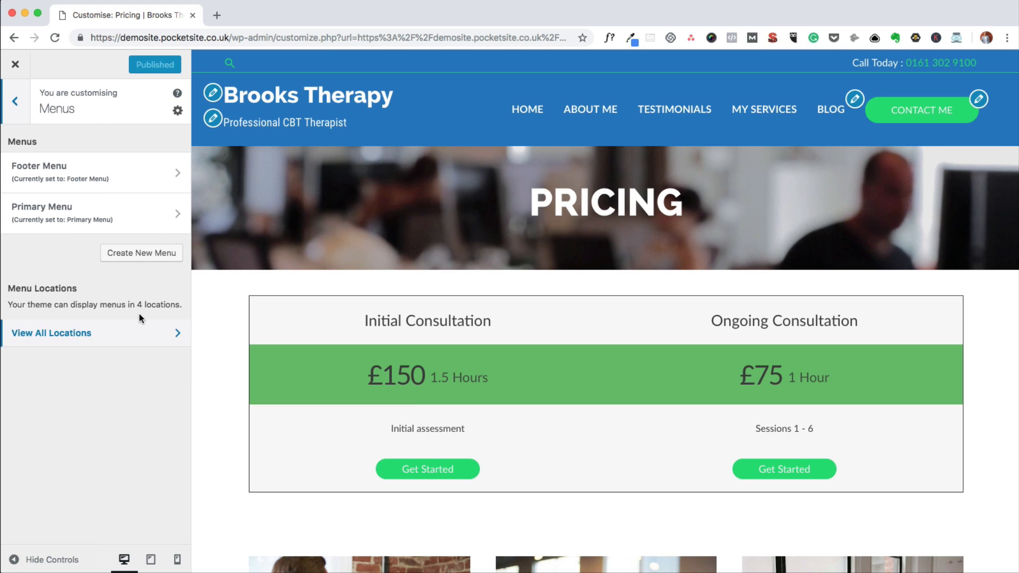
pyautogui.click(164, 222)
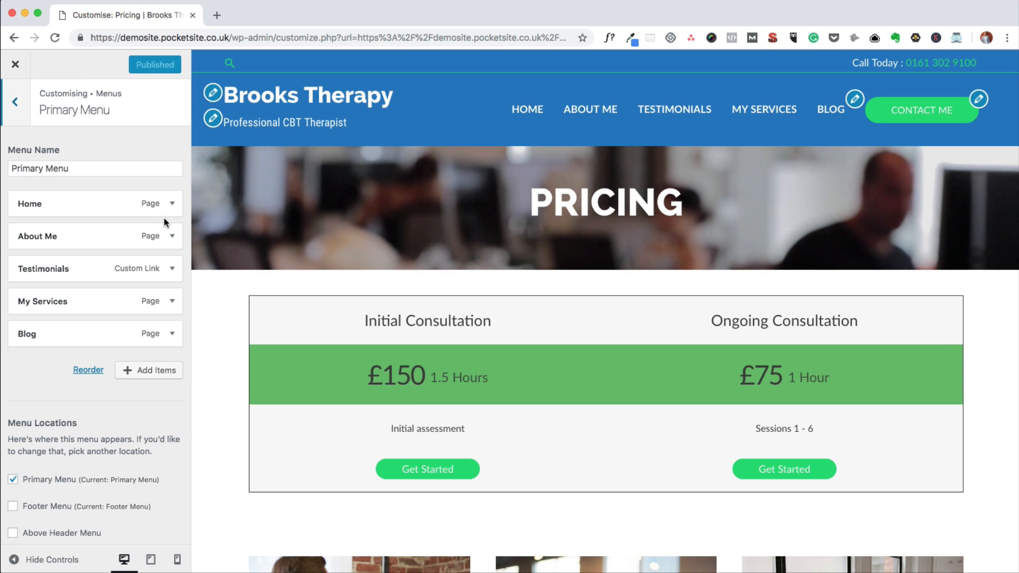
pyautogui.click(150, 370)
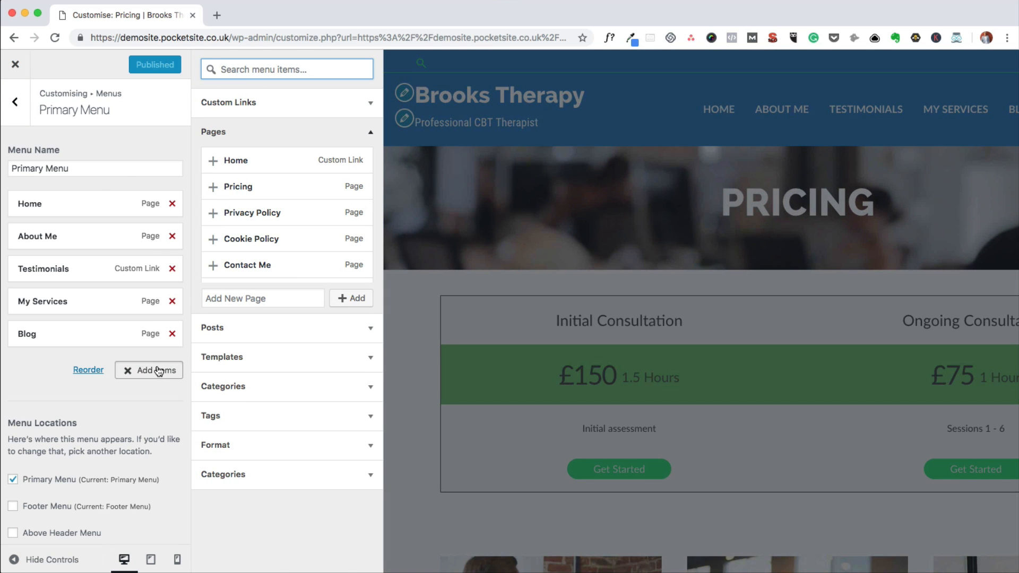
pyautogui.click(229, 190)
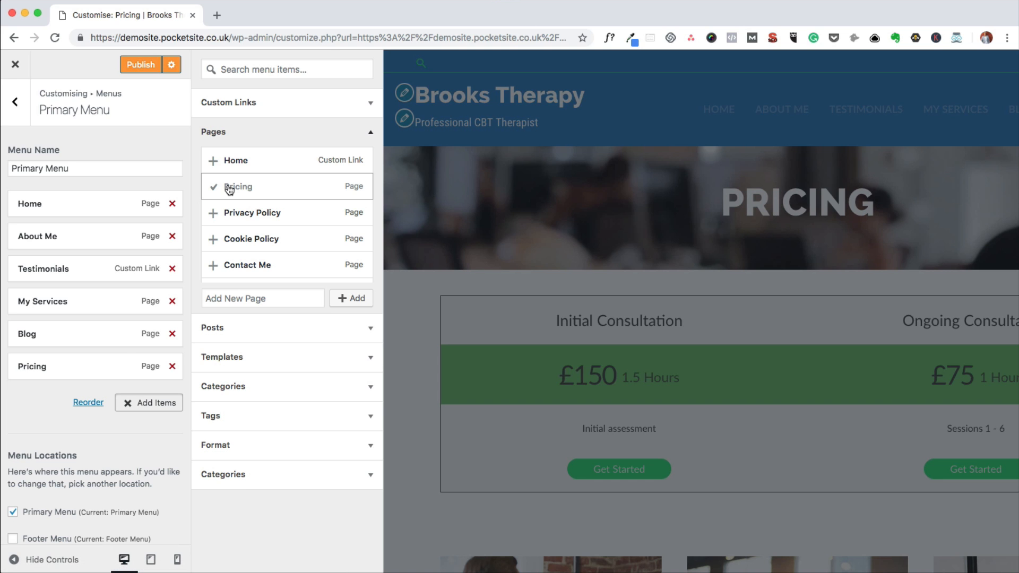
# Step: Move the Pricing menu item between About Me and Testimonials, publish the menu and close the customiser
pyautogui.moveTo(107, 364); pyautogui.dragTo(109, 266)
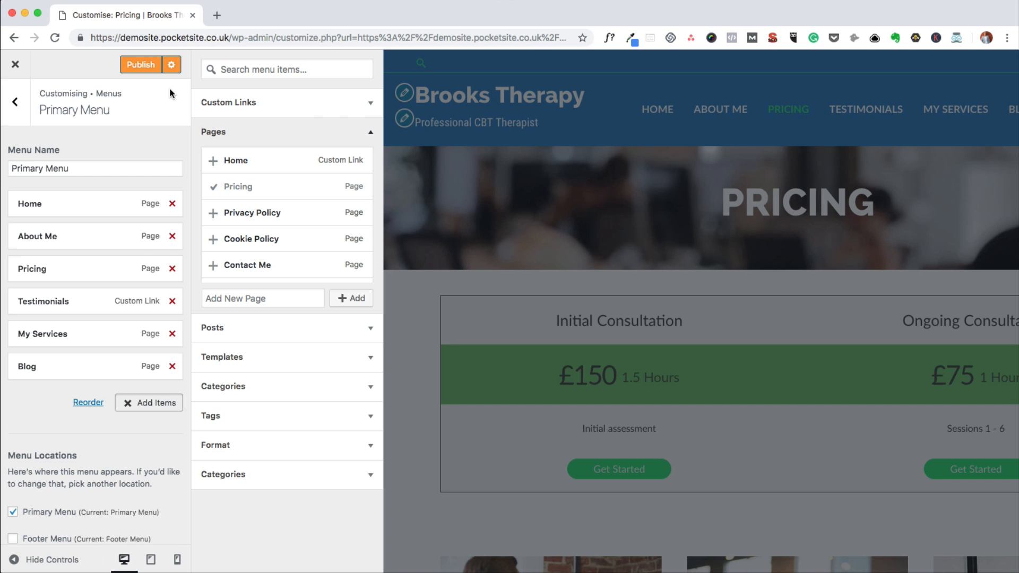
pyautogui.click(142, 66)
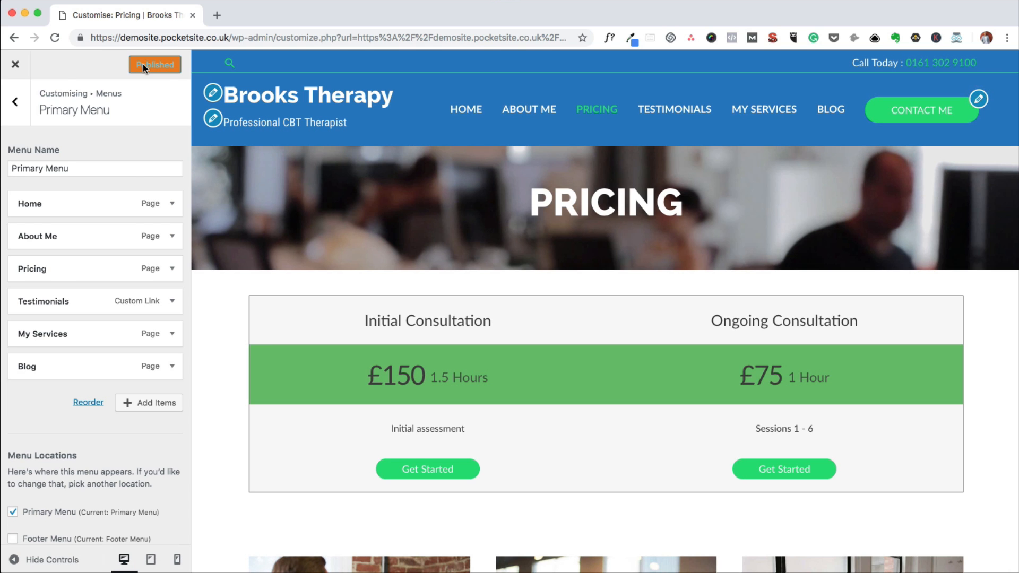
pyautogui.click(16, 66)
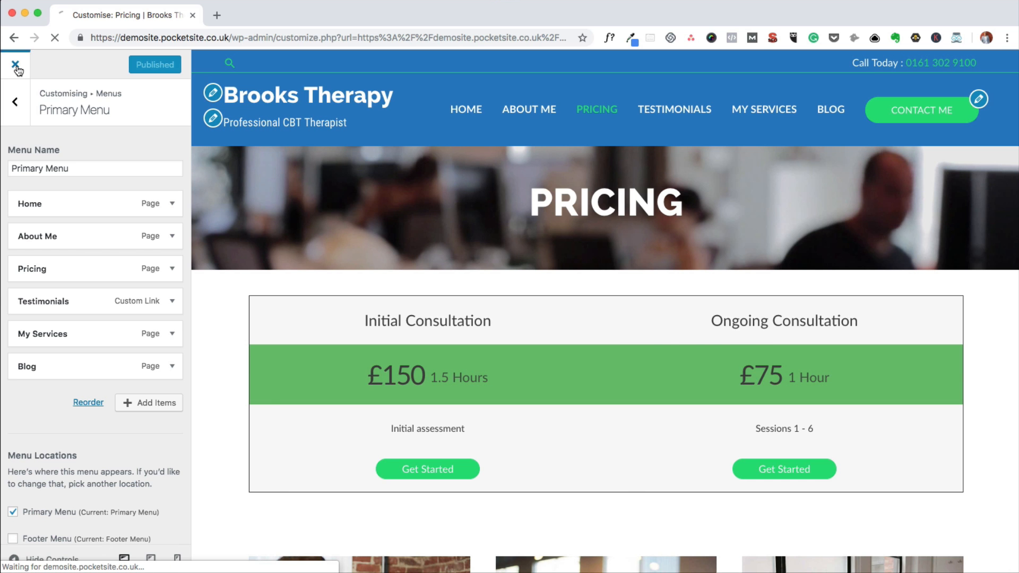